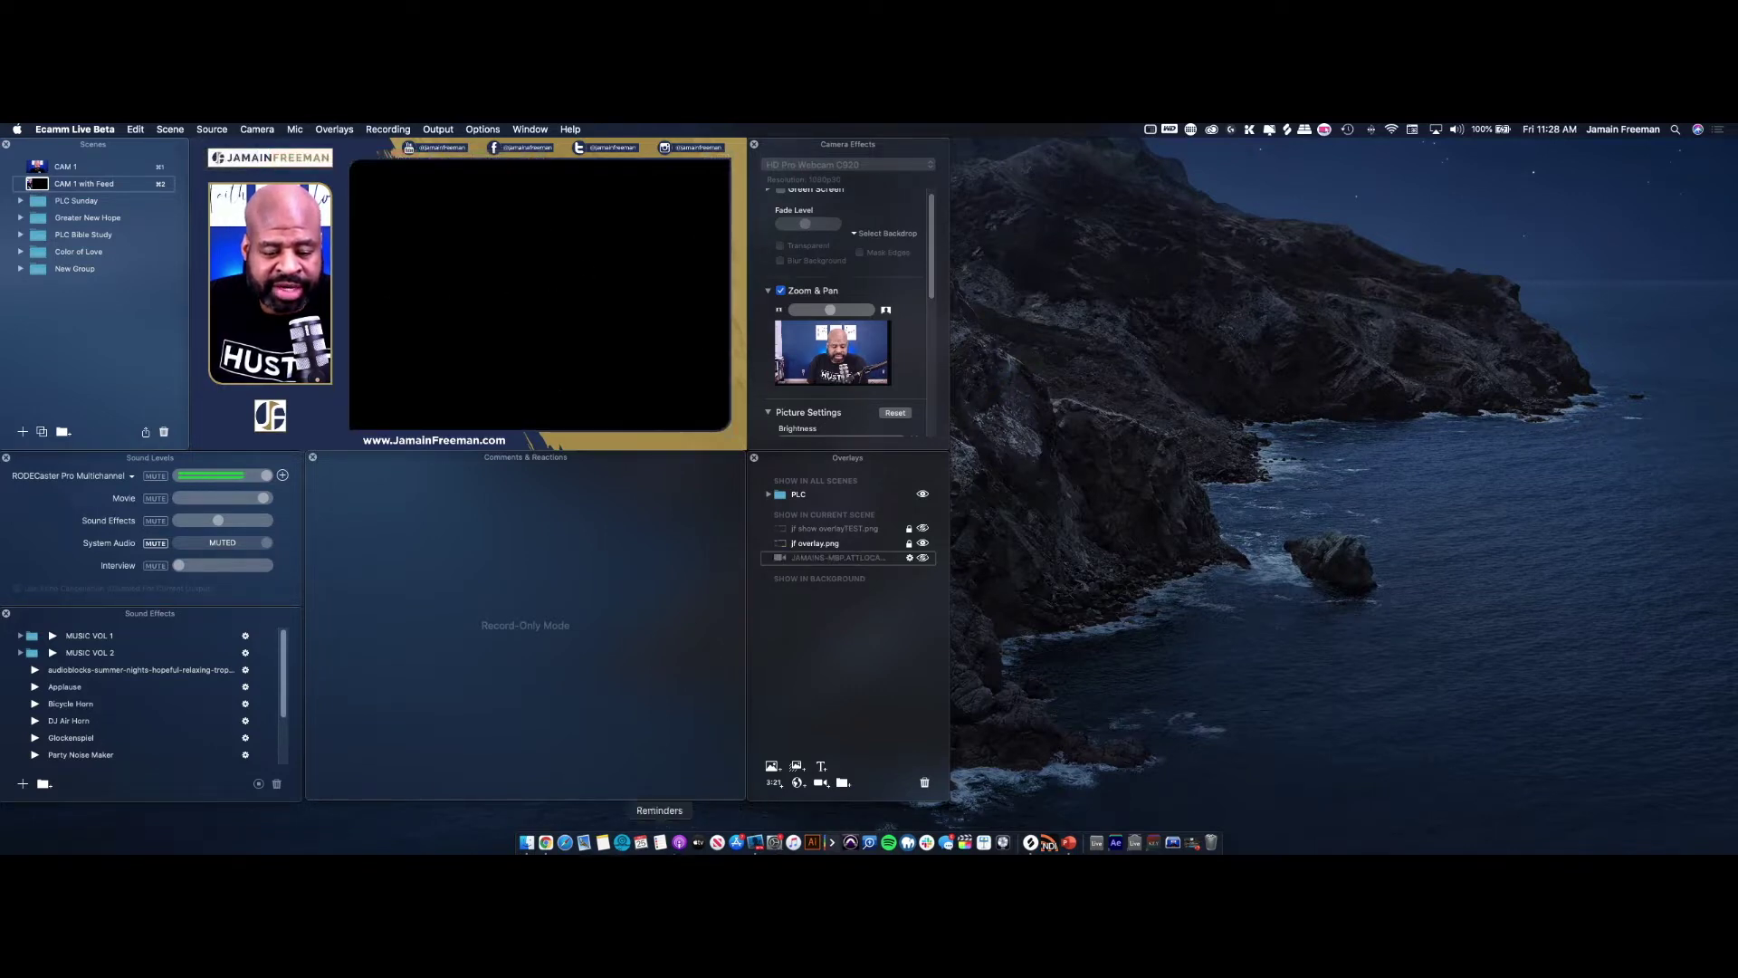
Step: Open a new Chrome window and shift it left, beside the Ecamm Live windows
left_click(546, 842)
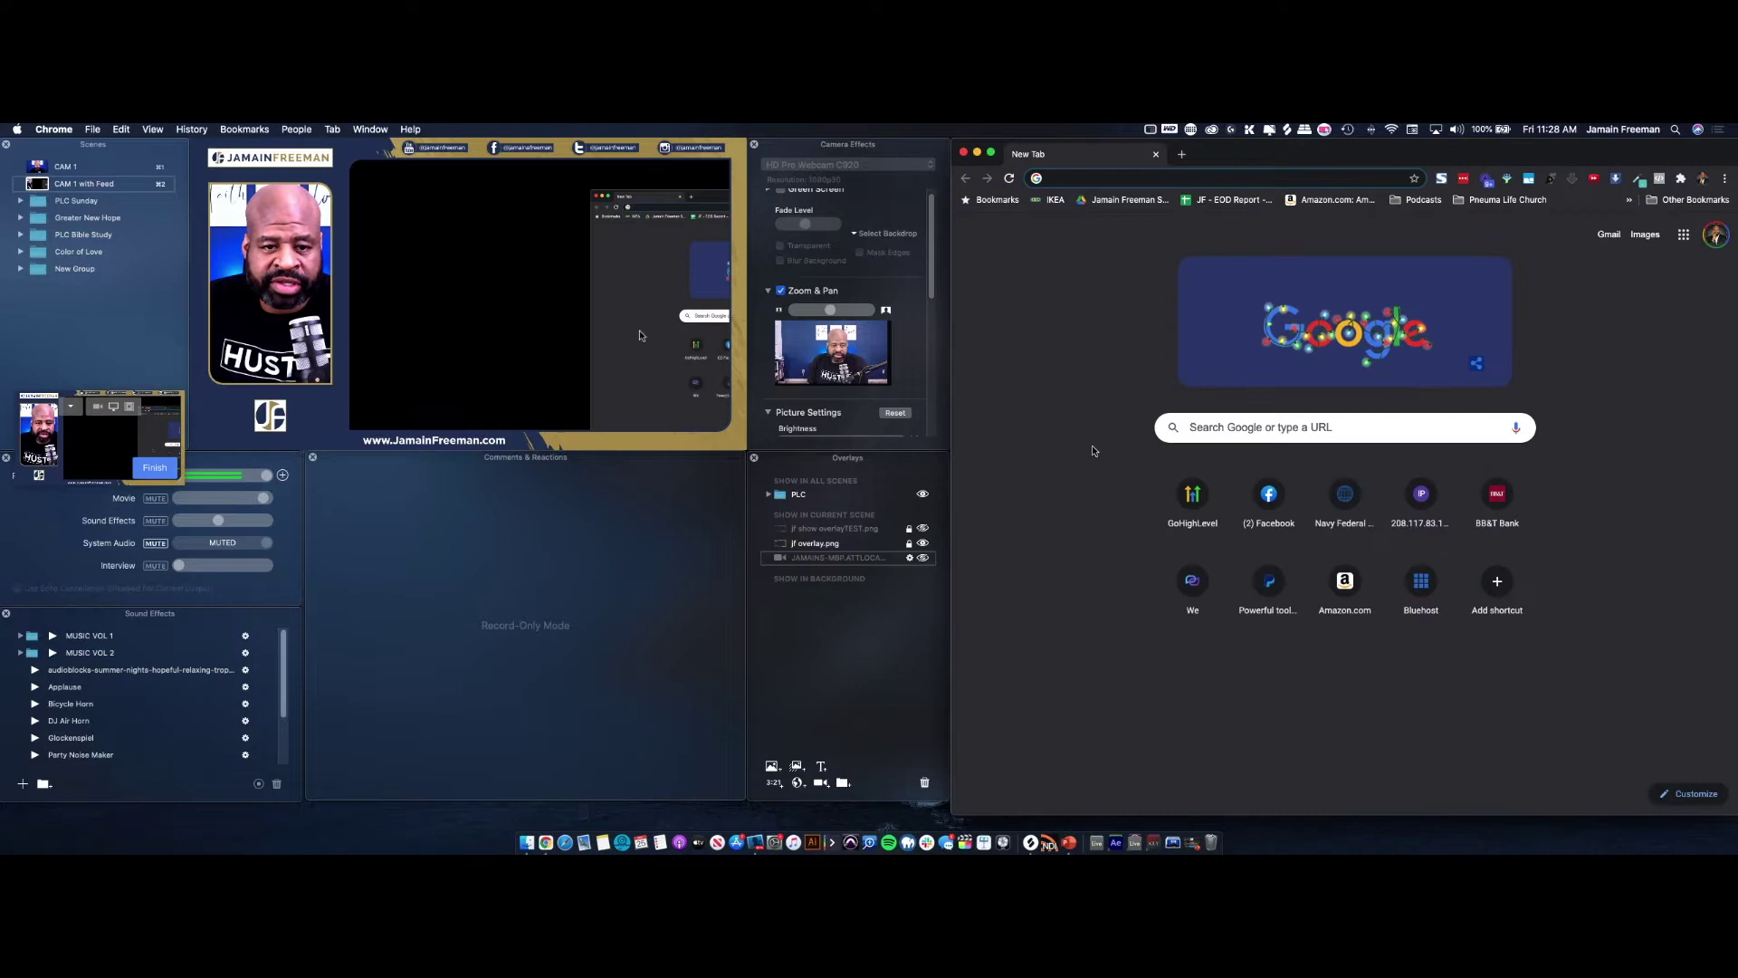
left_click_drag(1314, 149, 895, 164)
left_click(391, 238)
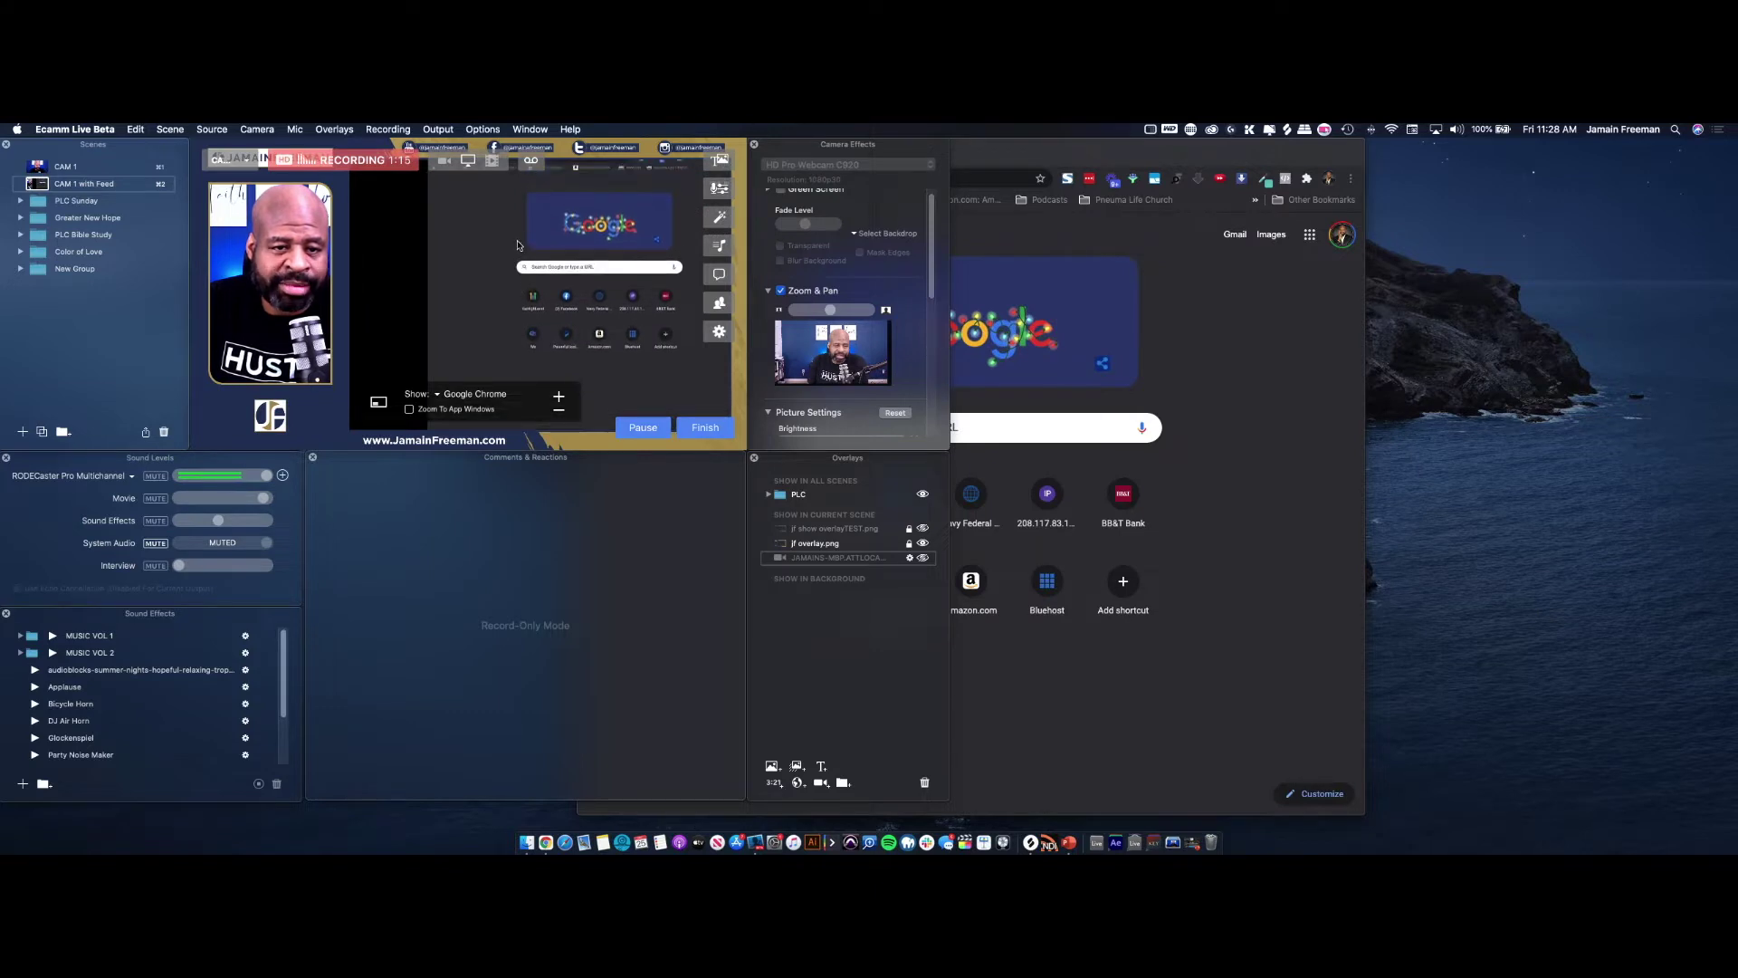
left_click(1096, 145)
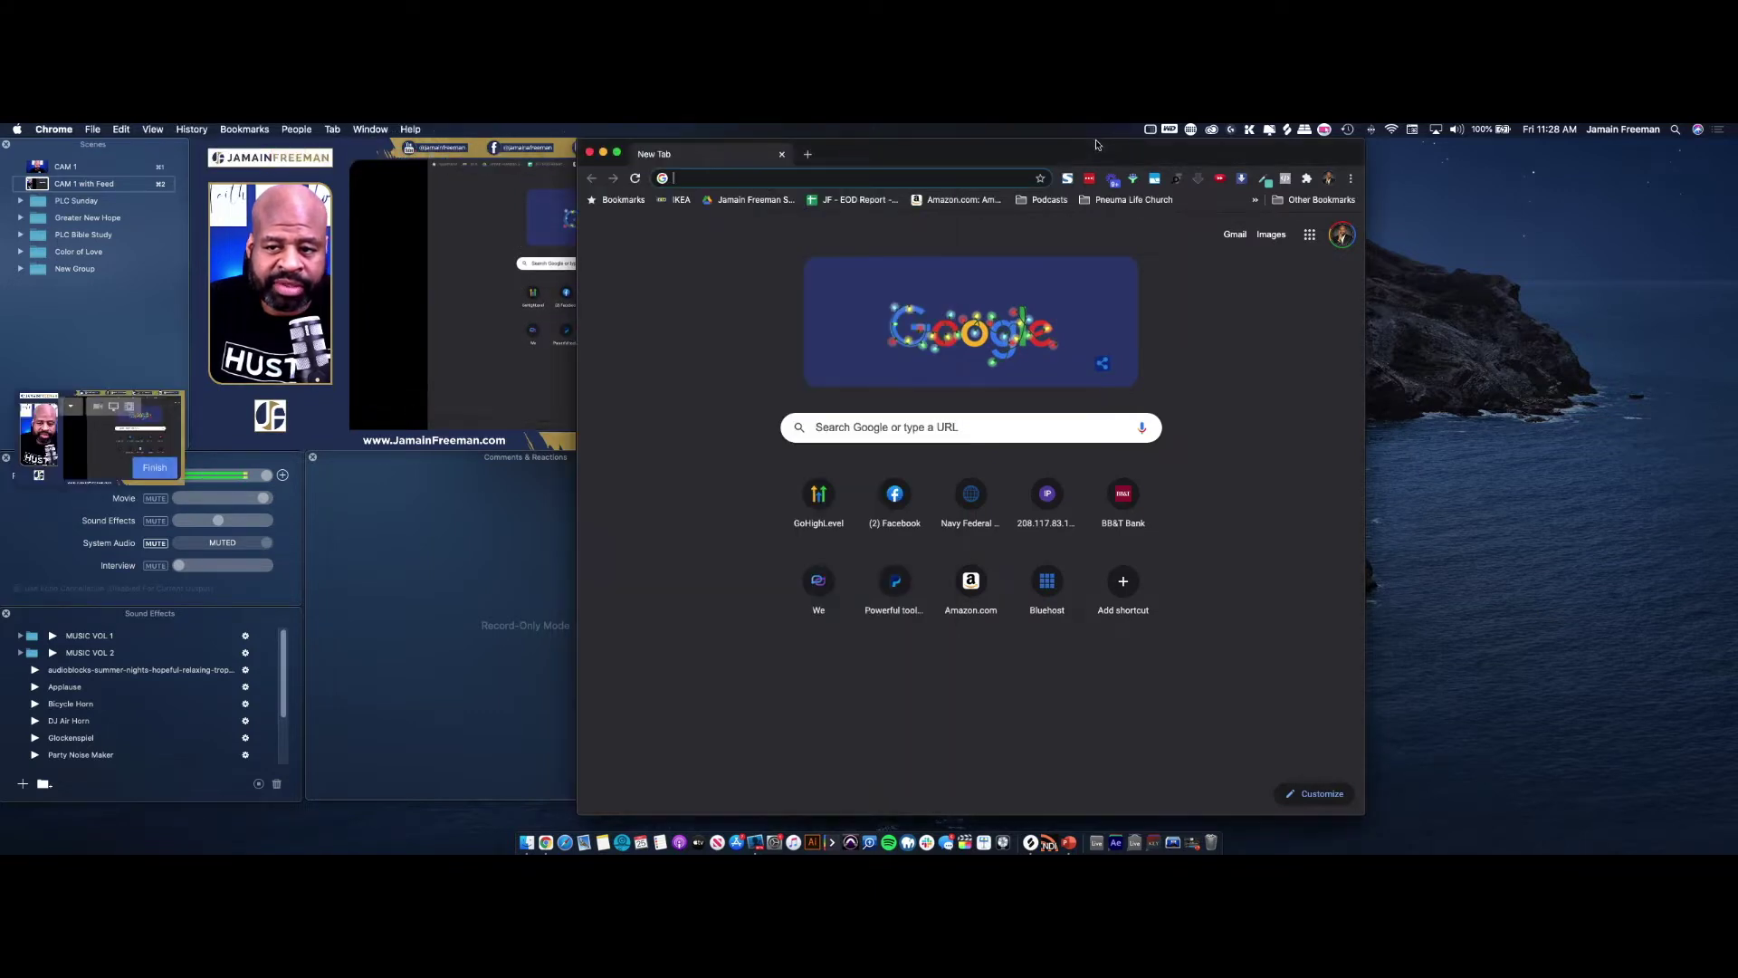
mouse_move(1364, 426)
left_mouse_down()
mouse_move(1193, 431)
mouse_move(1481, 438)
mouse_move(1331, 435)
mouse_move(1378, 435)
left_mouse_up()
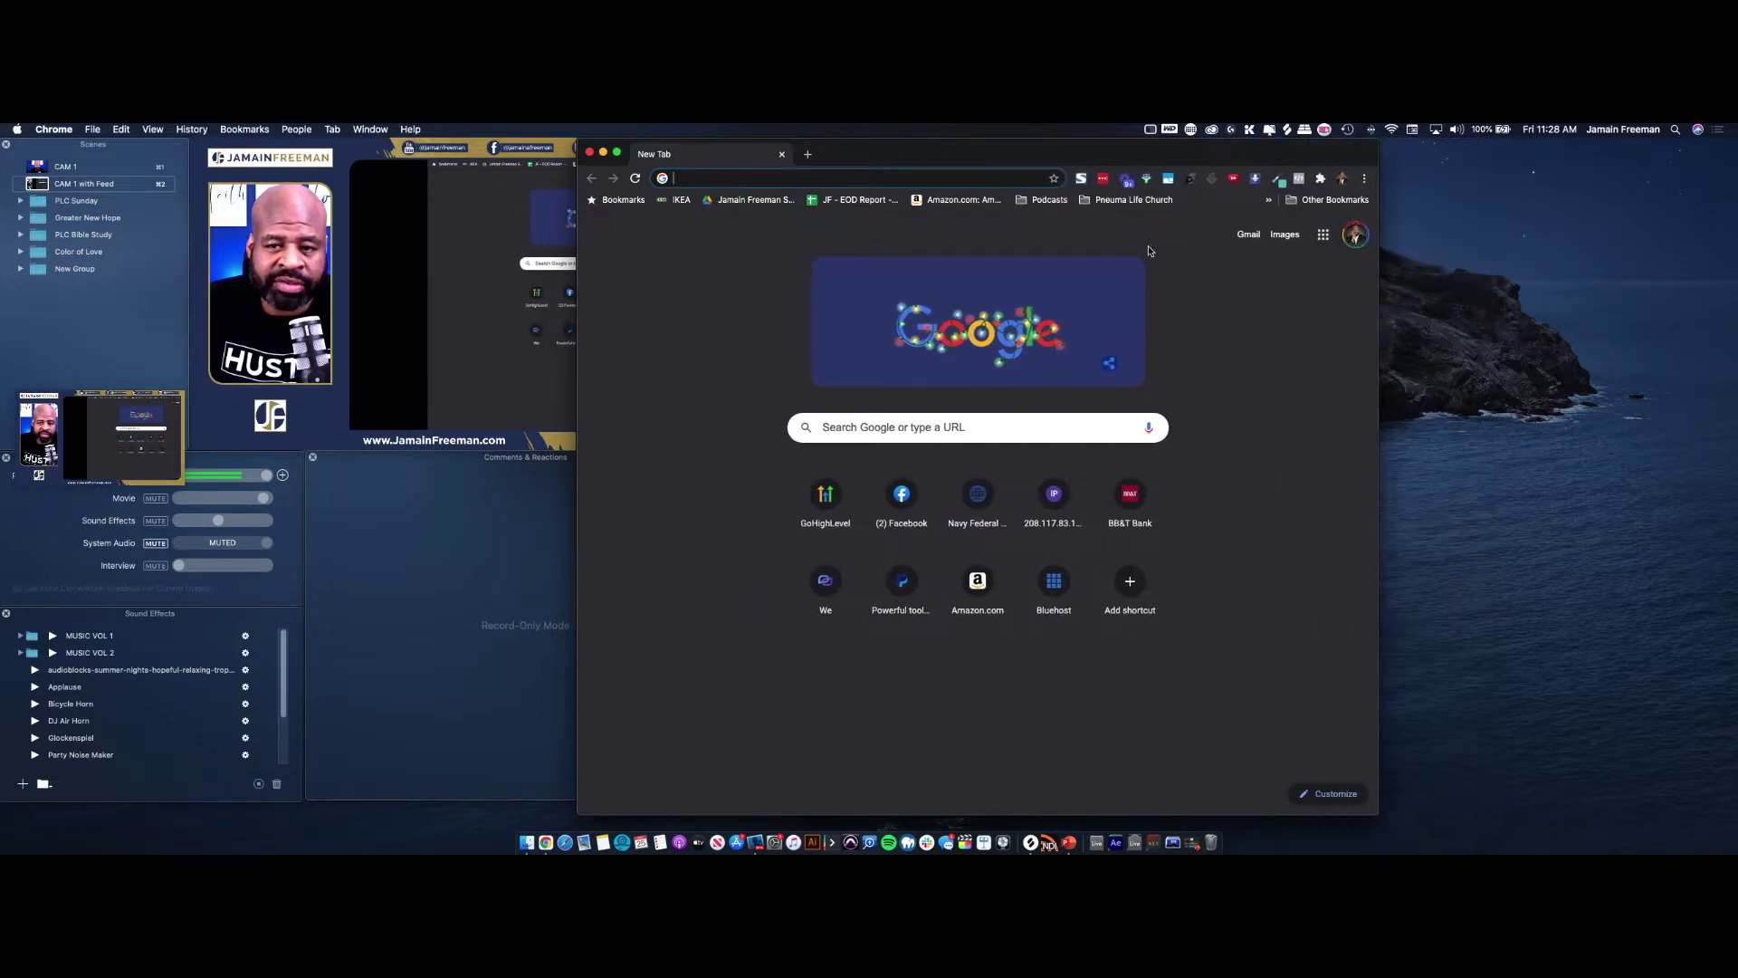
left_click_drag(1042, 147, 1012, 147)
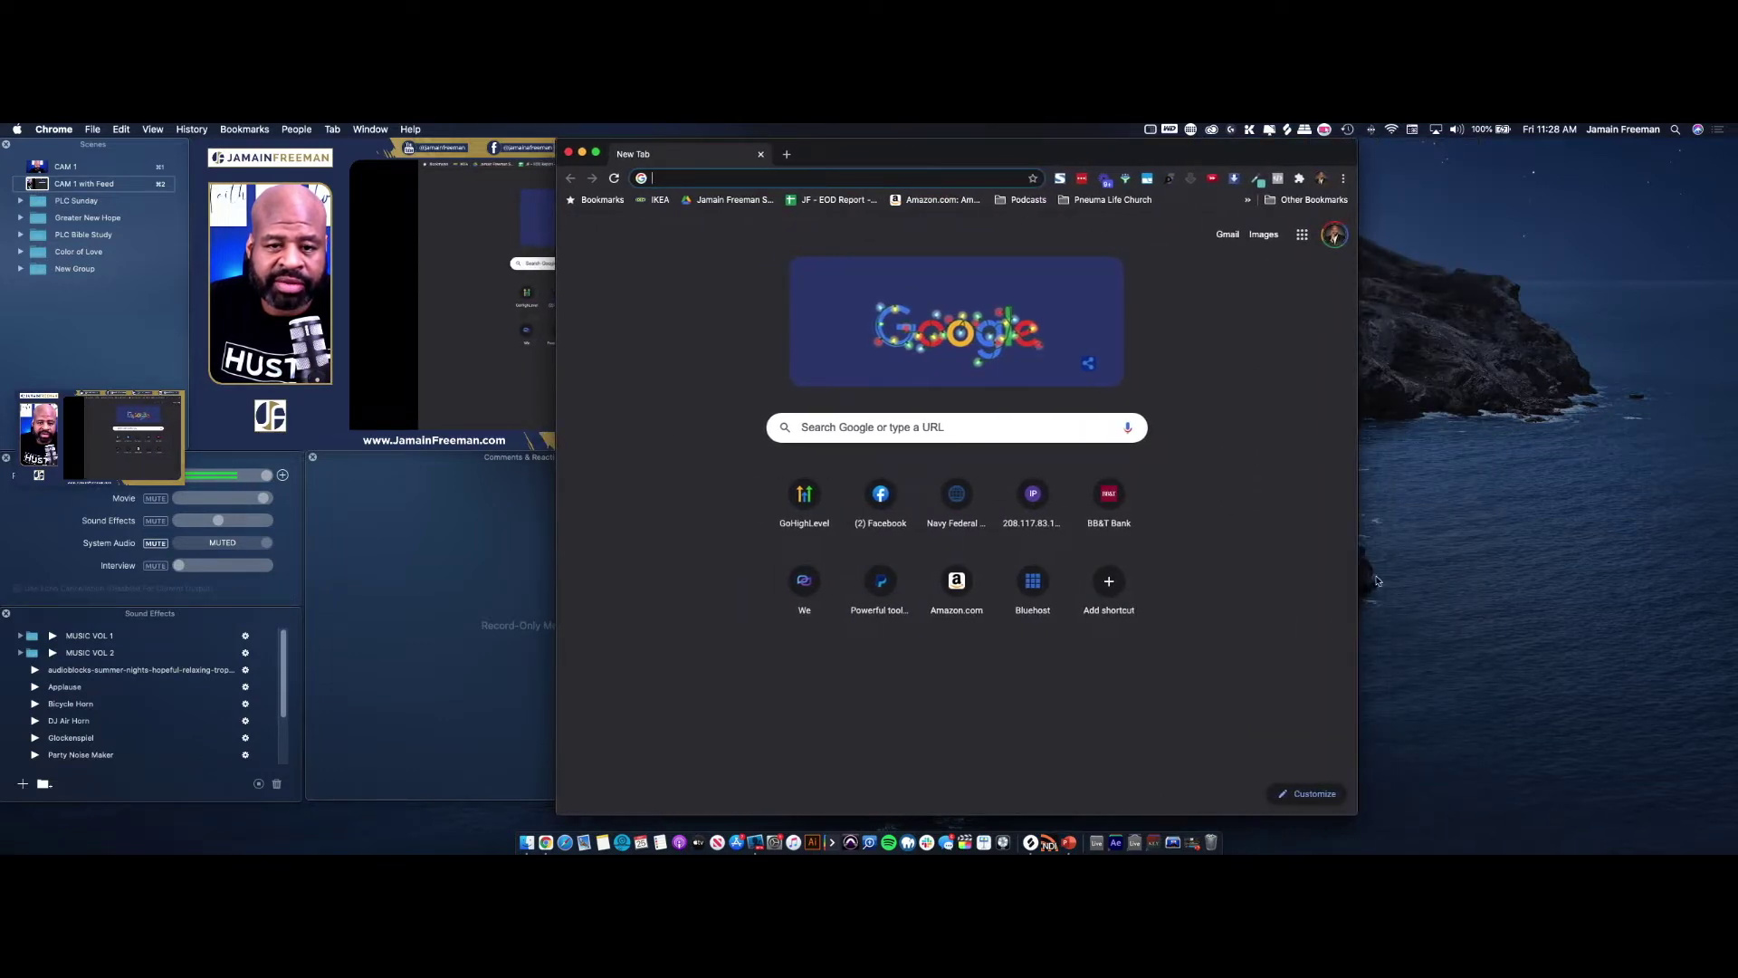
Step: Make the Chrome window wider and taller, checking its fit against the Ecamm layout
left_click_drag(1354, 816, 1503, 840)
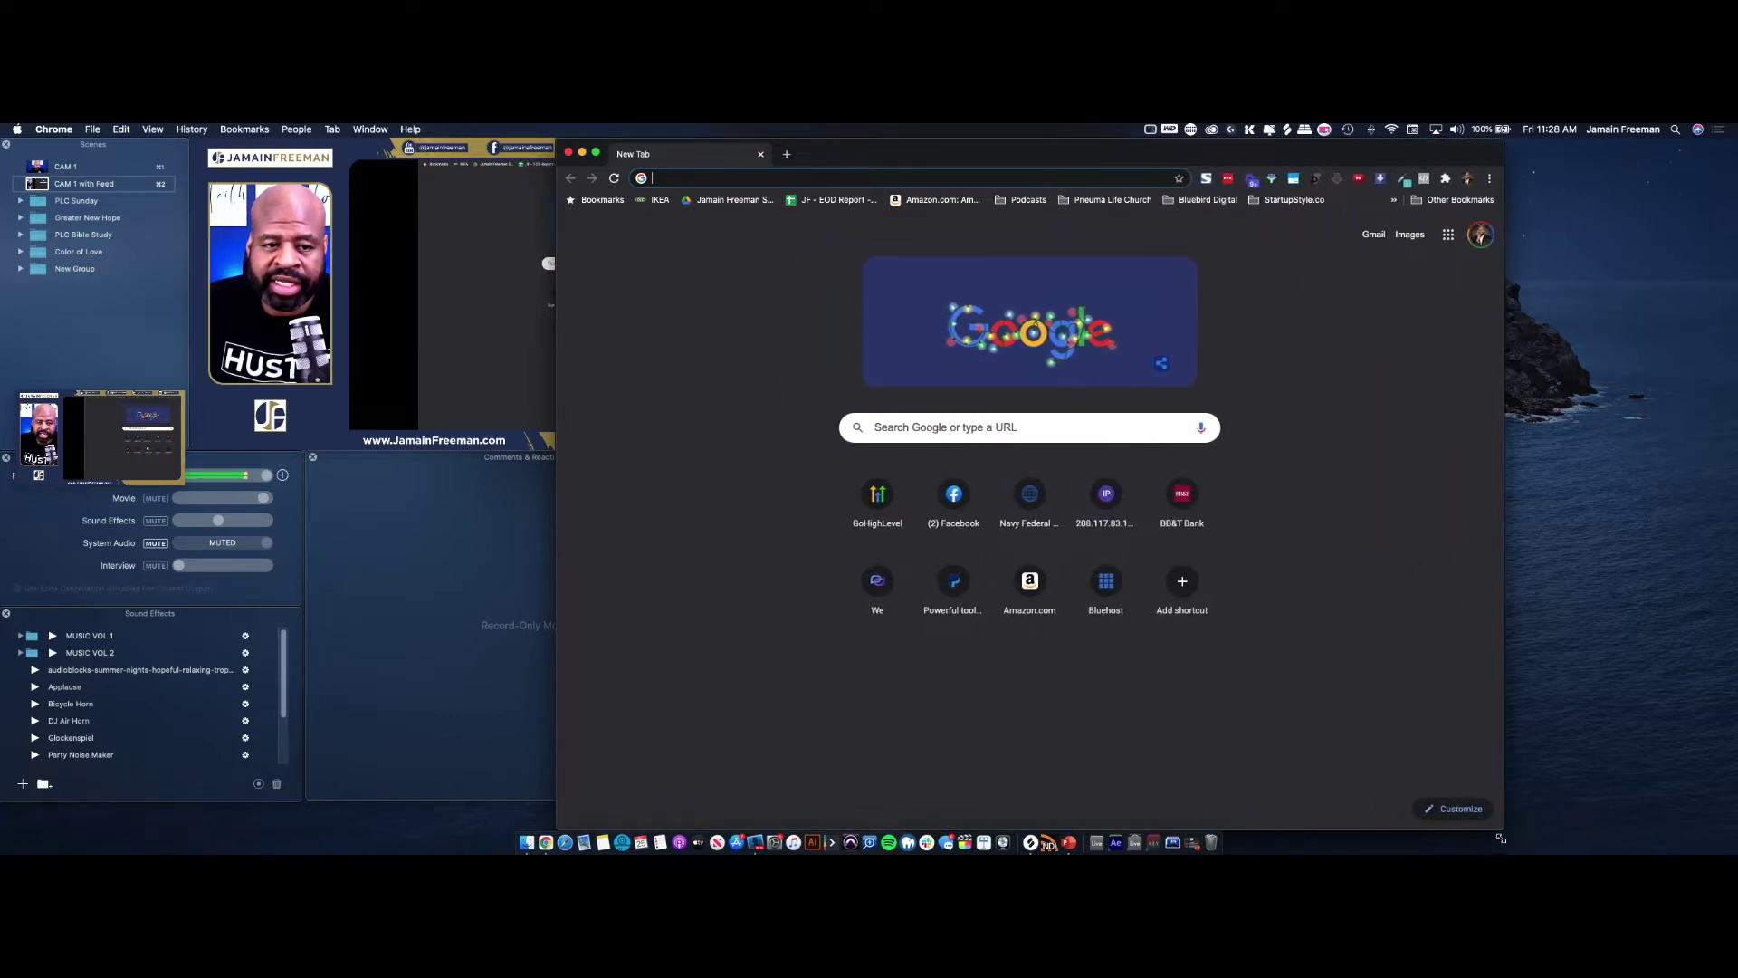
left_click_drag(882, 154, 698, 145)
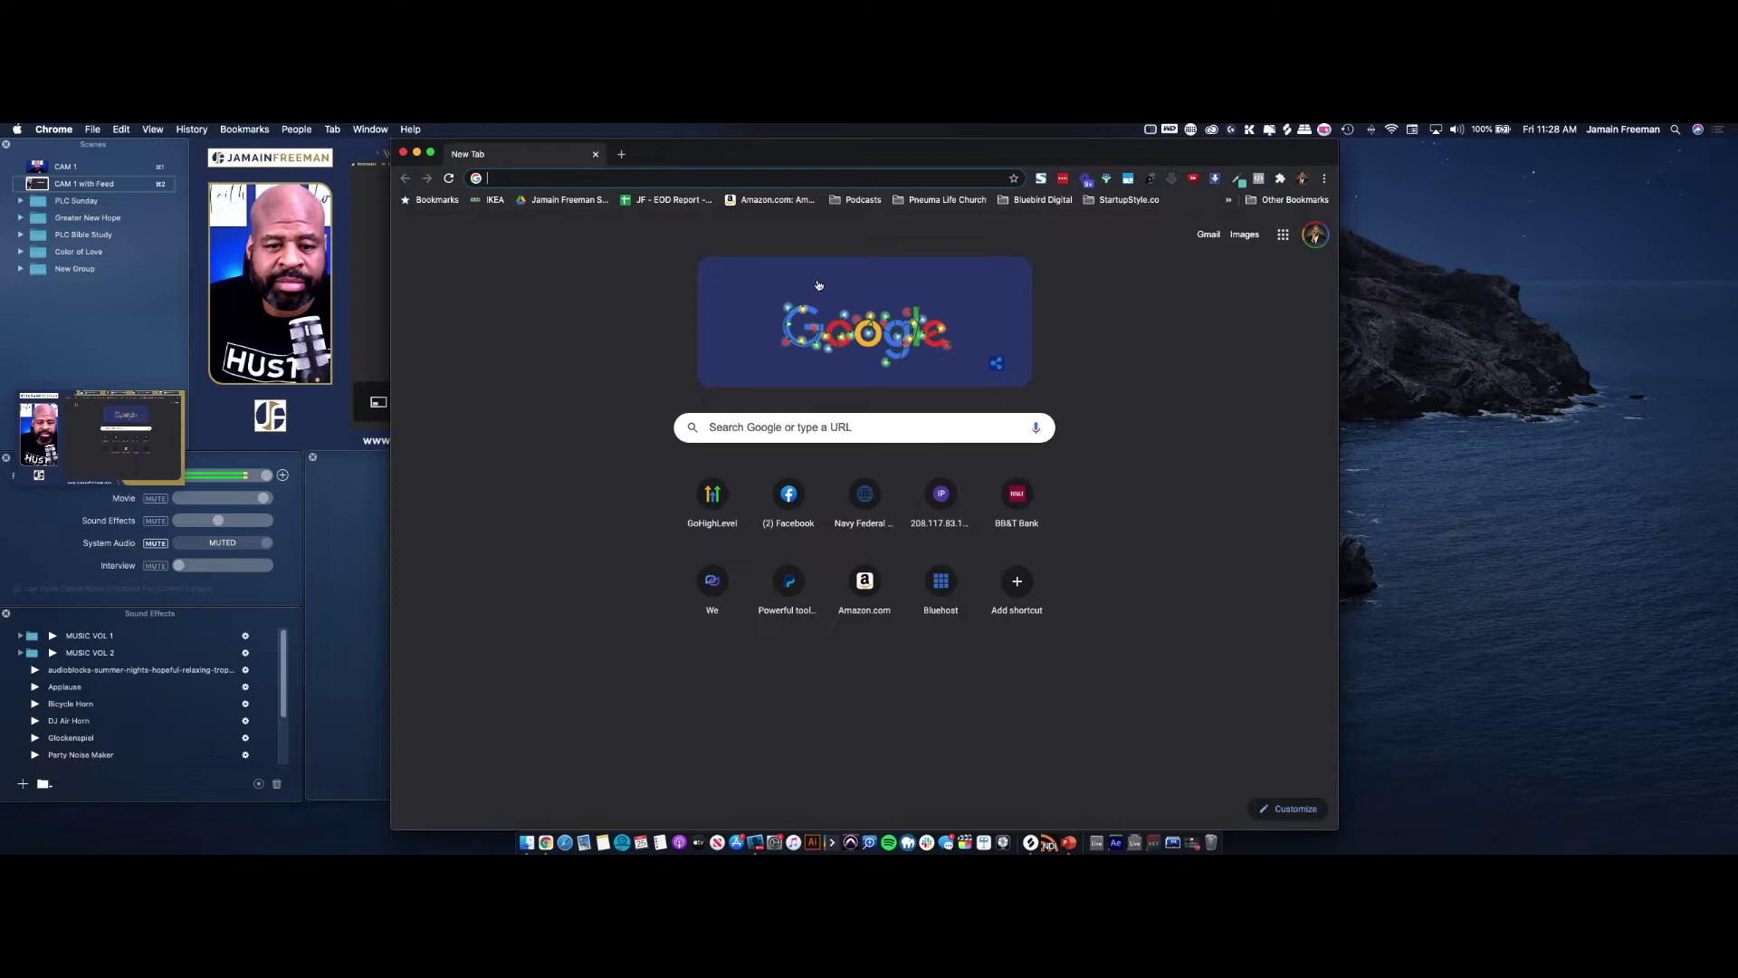
mouse_move(222, 288)
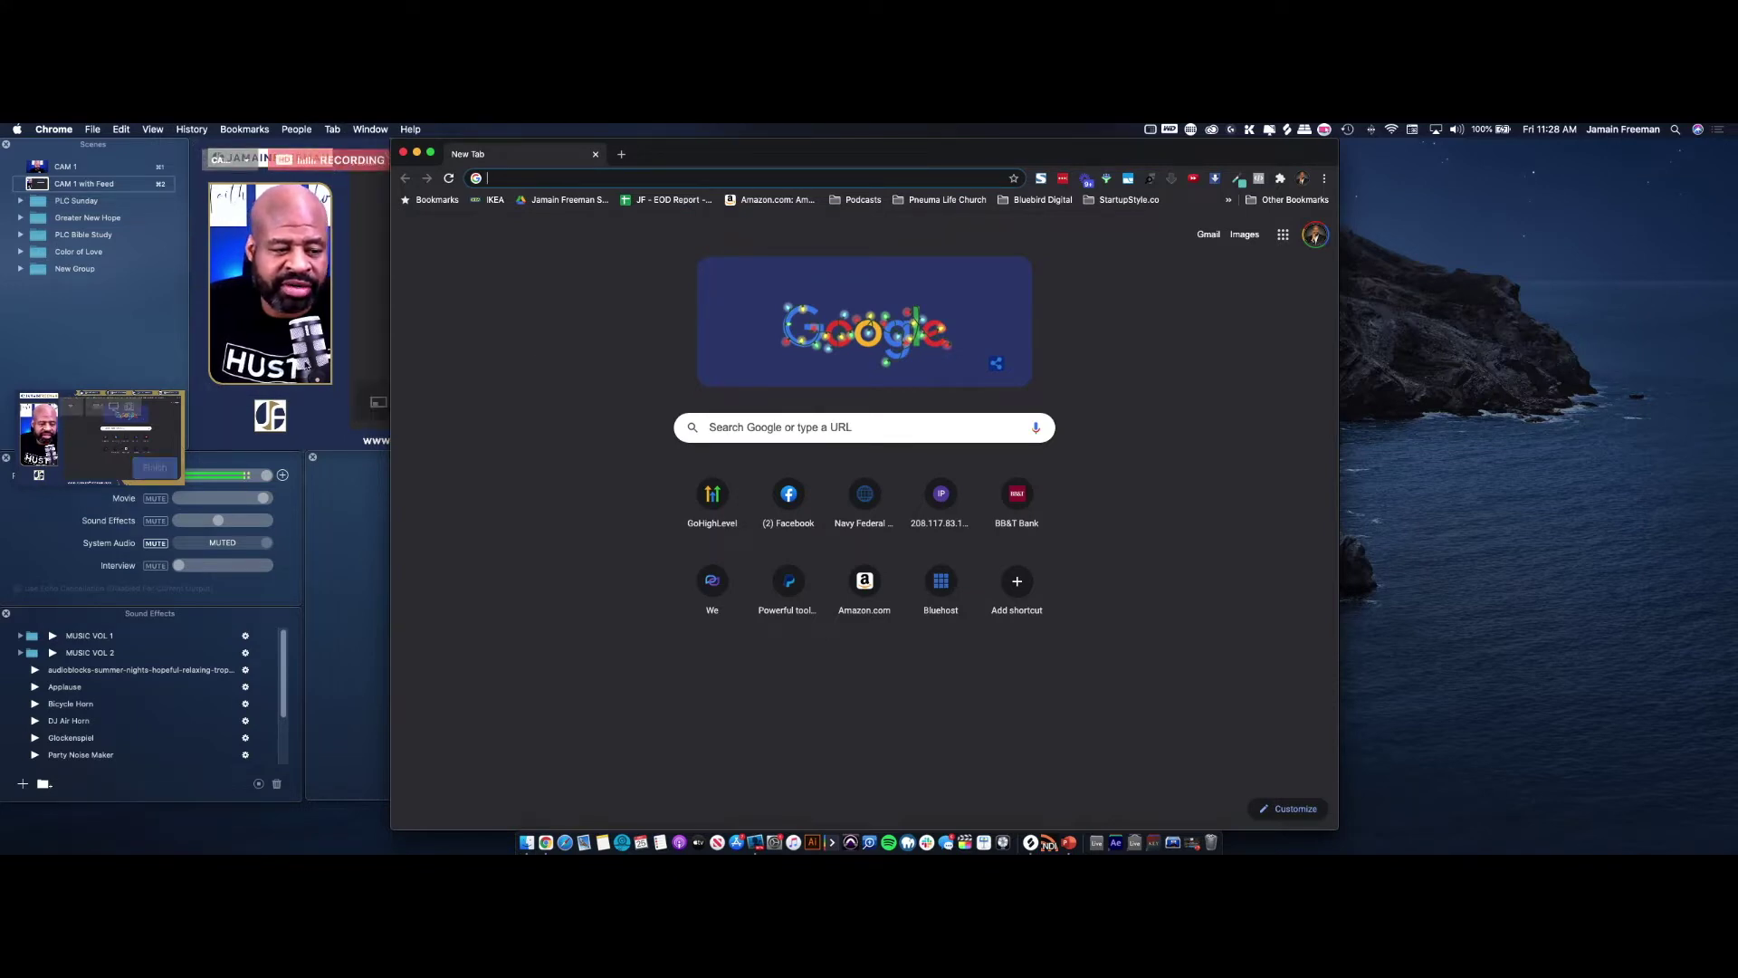
left_click(356, 252)
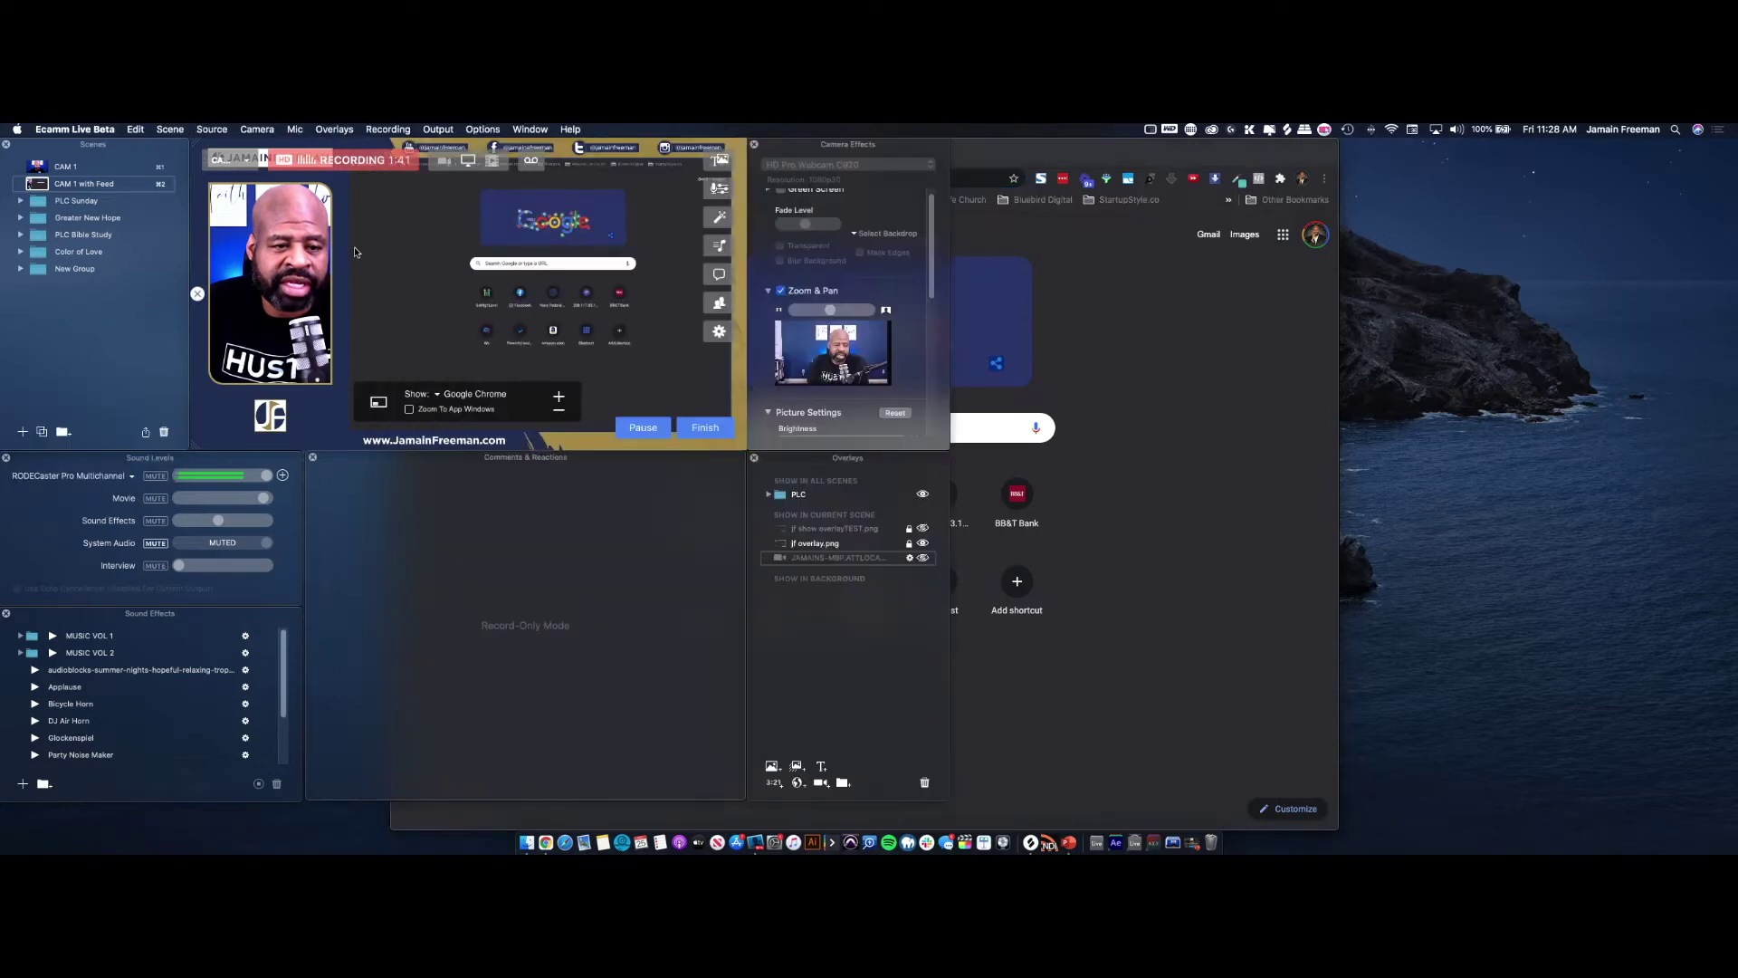
left_click(1091, 360)
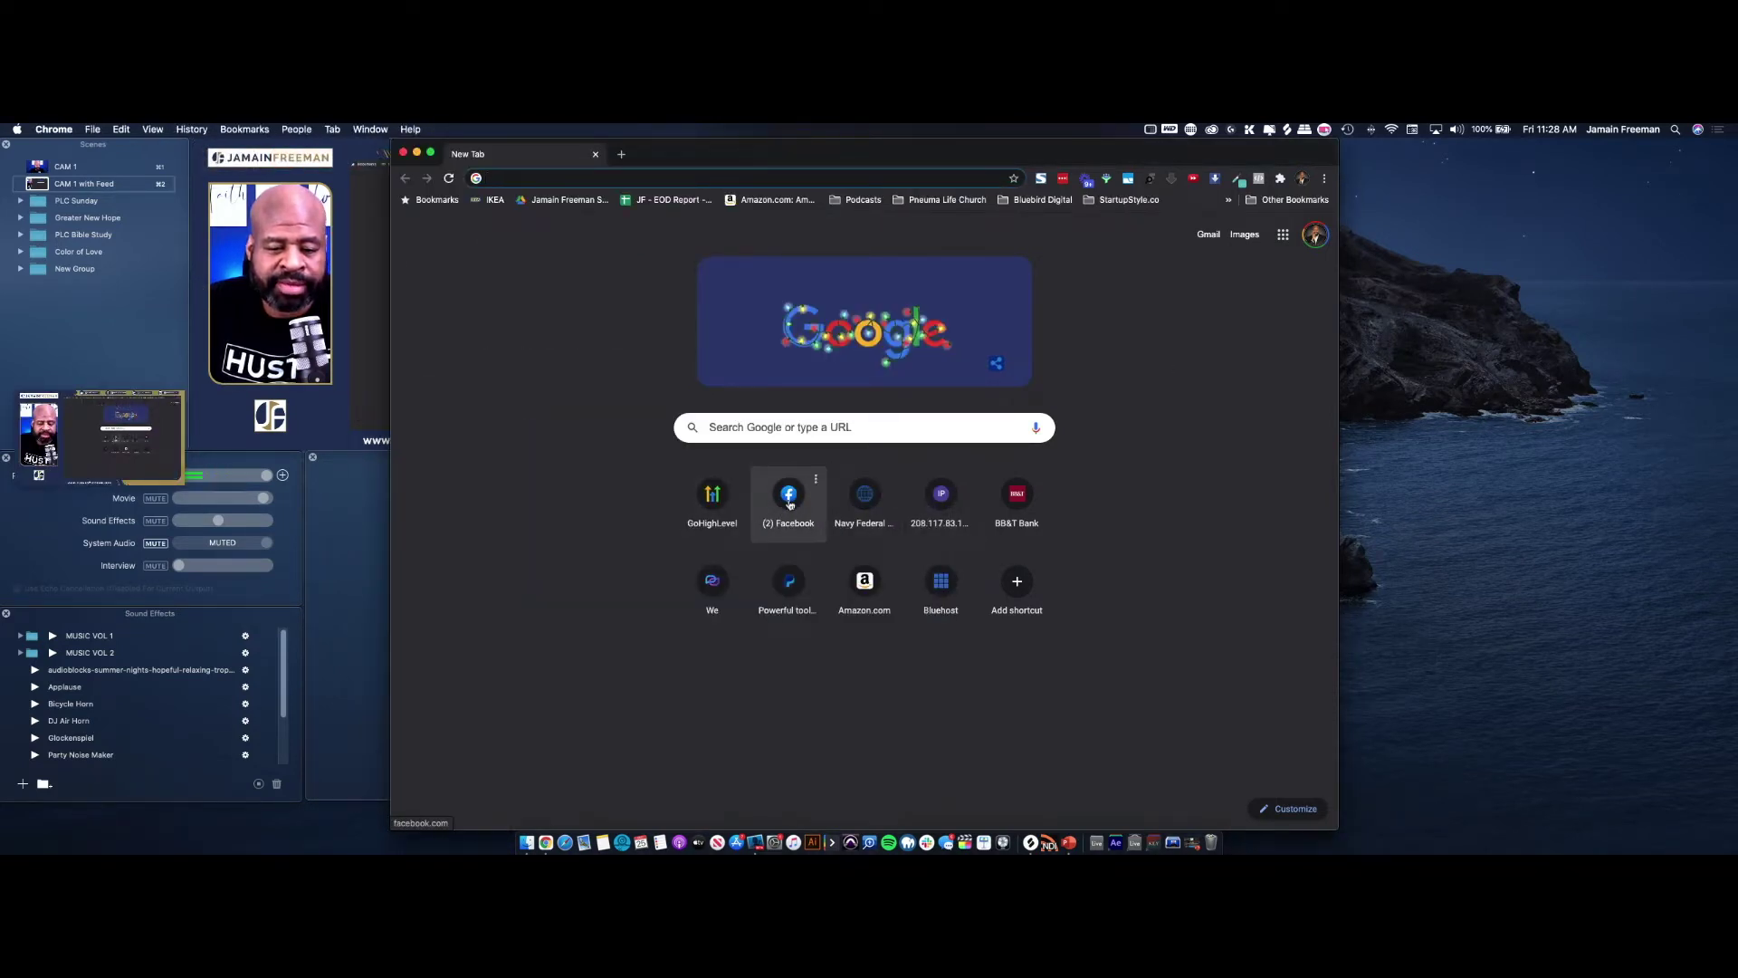
Step: Open Facebook, move its Chrome window to the right and narrow it from the left edge
left_click(789, 500)
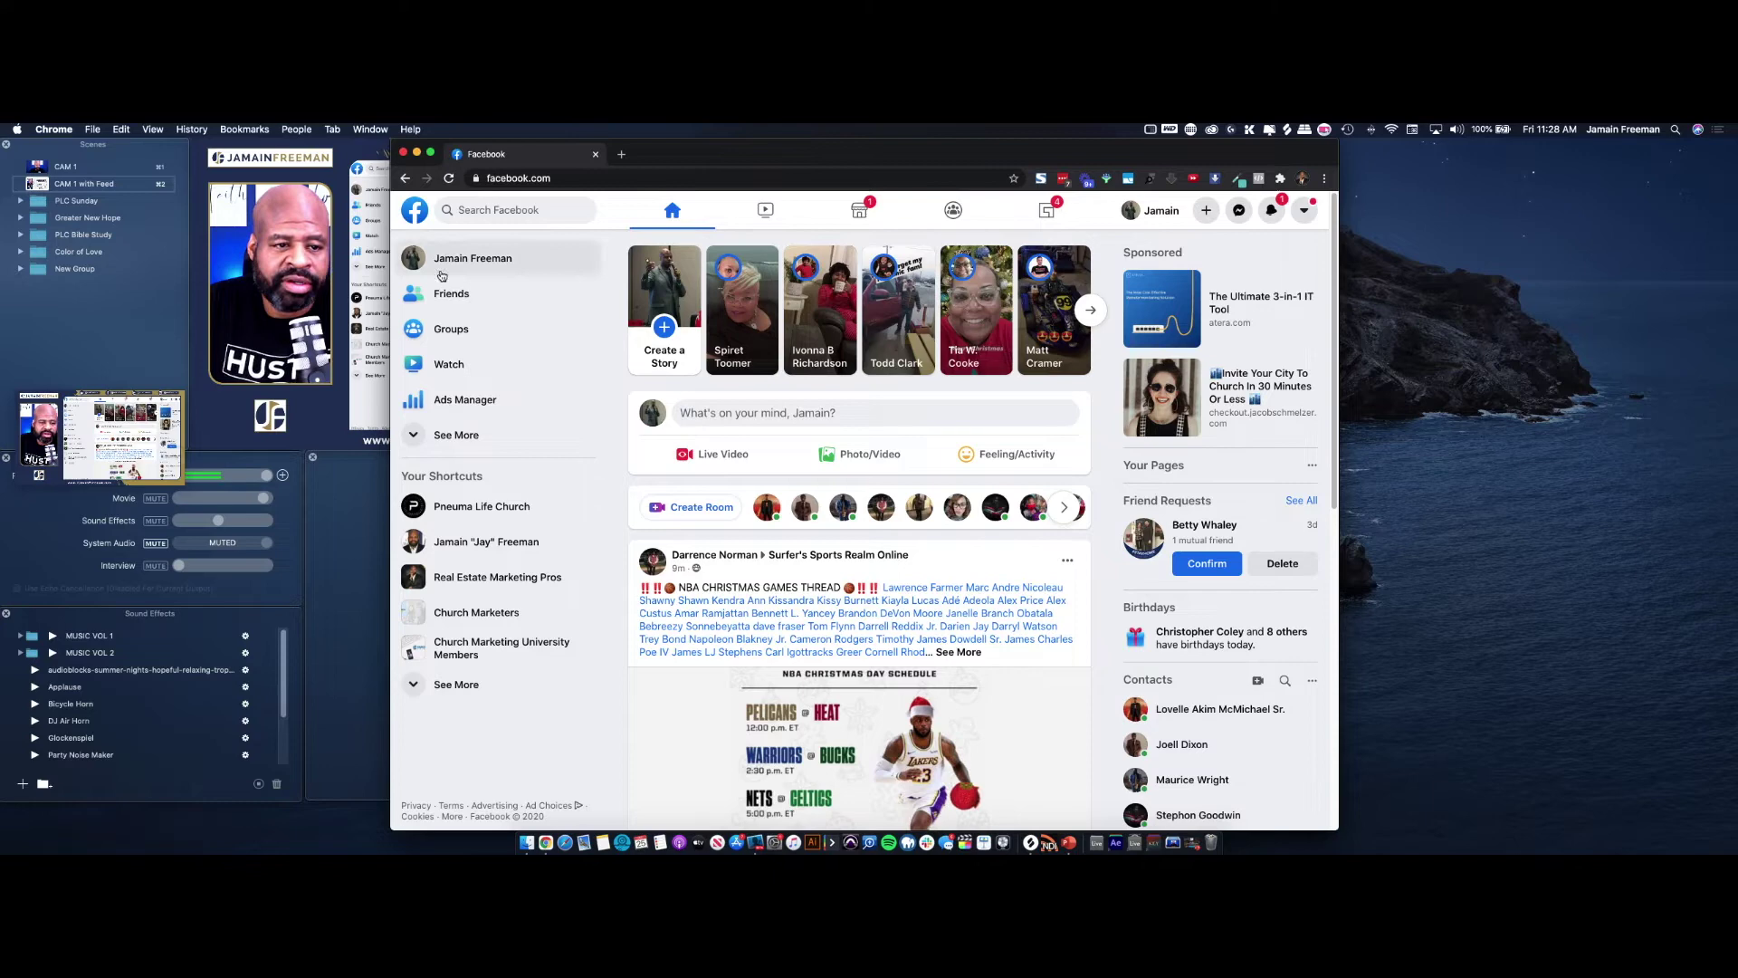
left_click(347, 145)
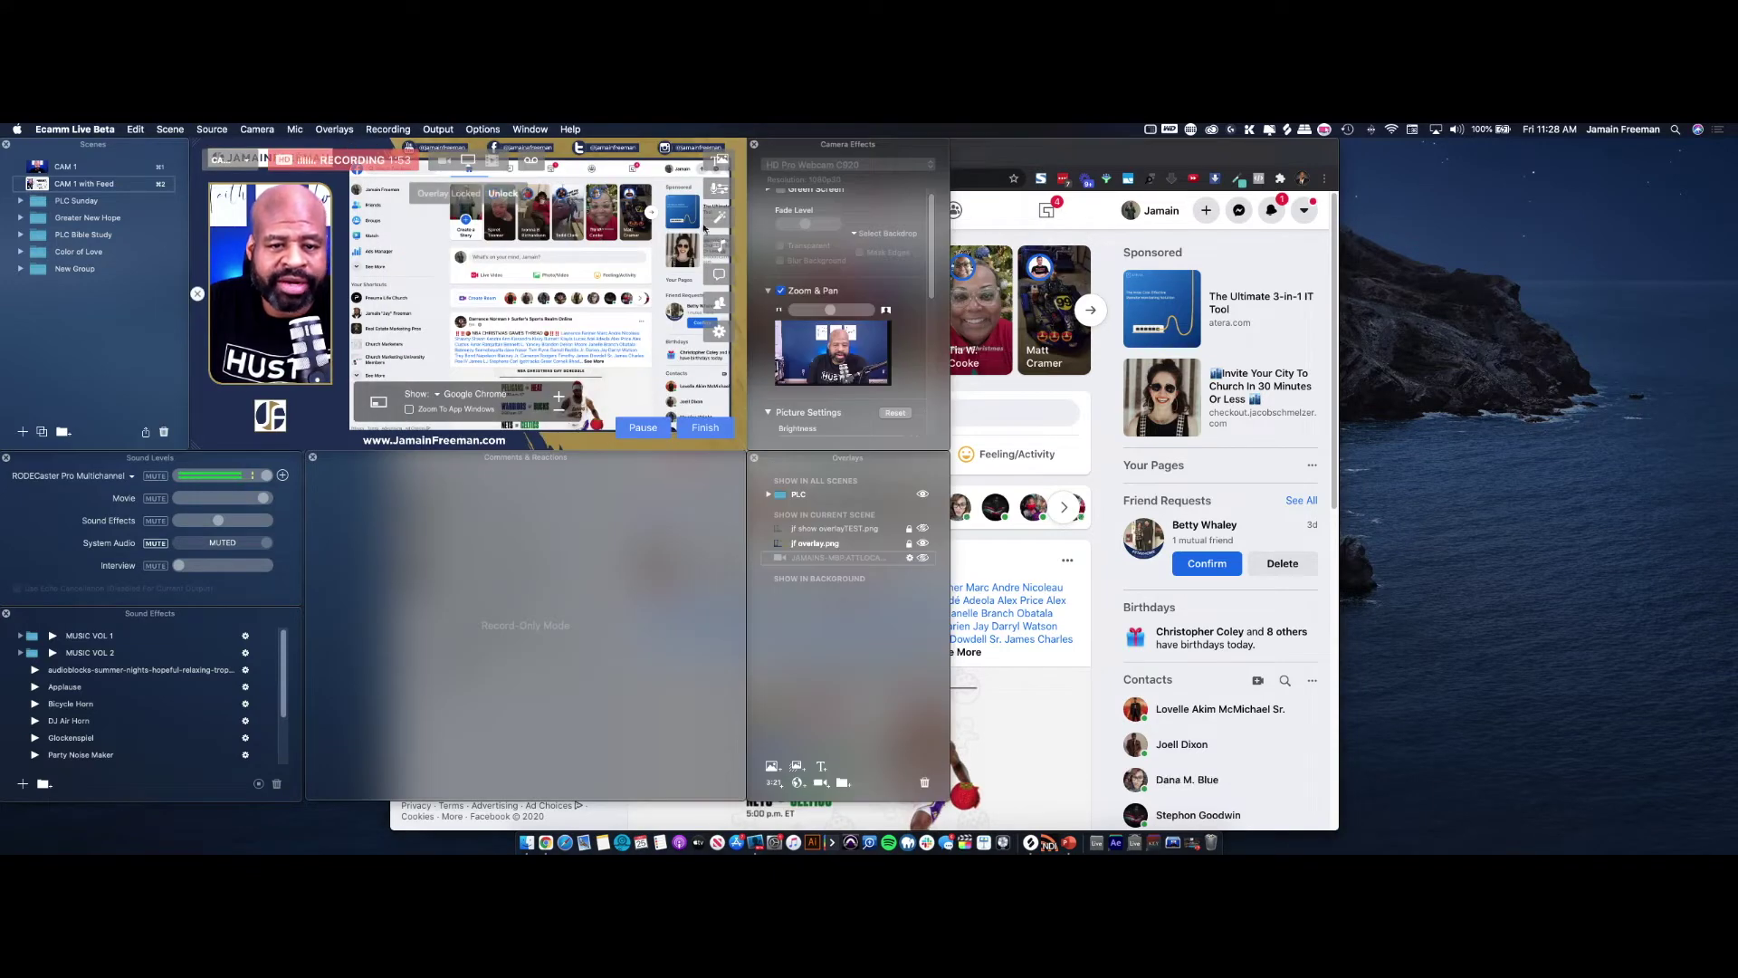
left_click(1118, 163)
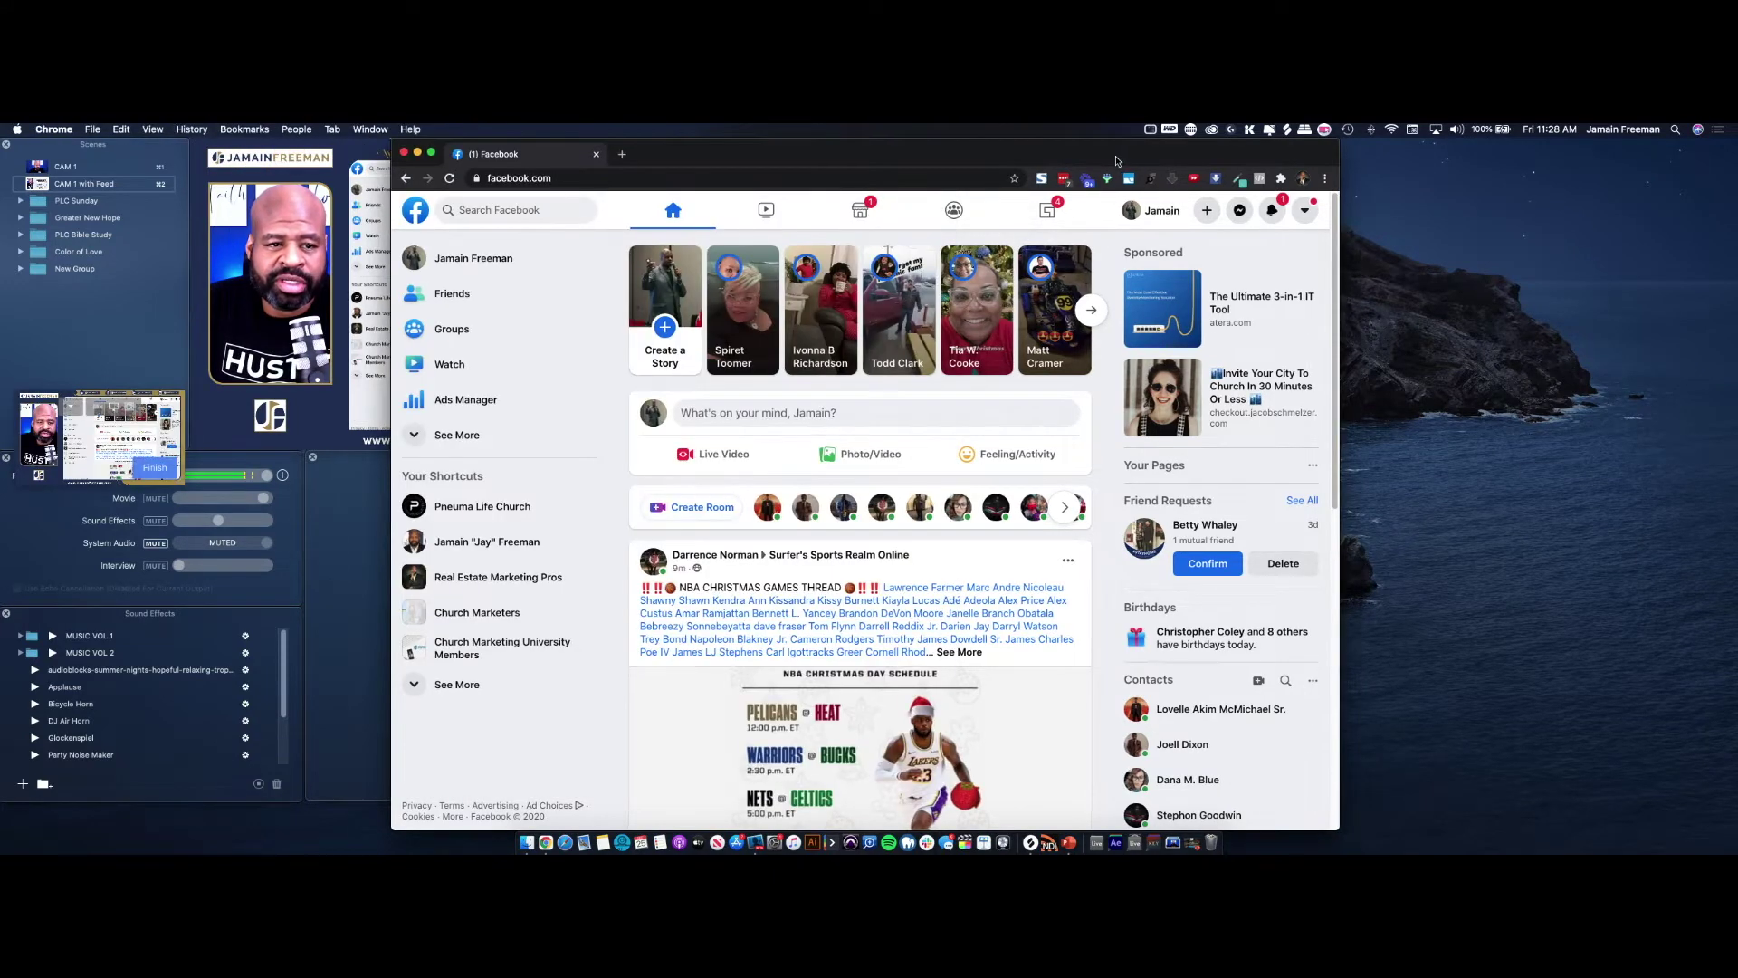
left_click_drag(928, 155, 933, 146)
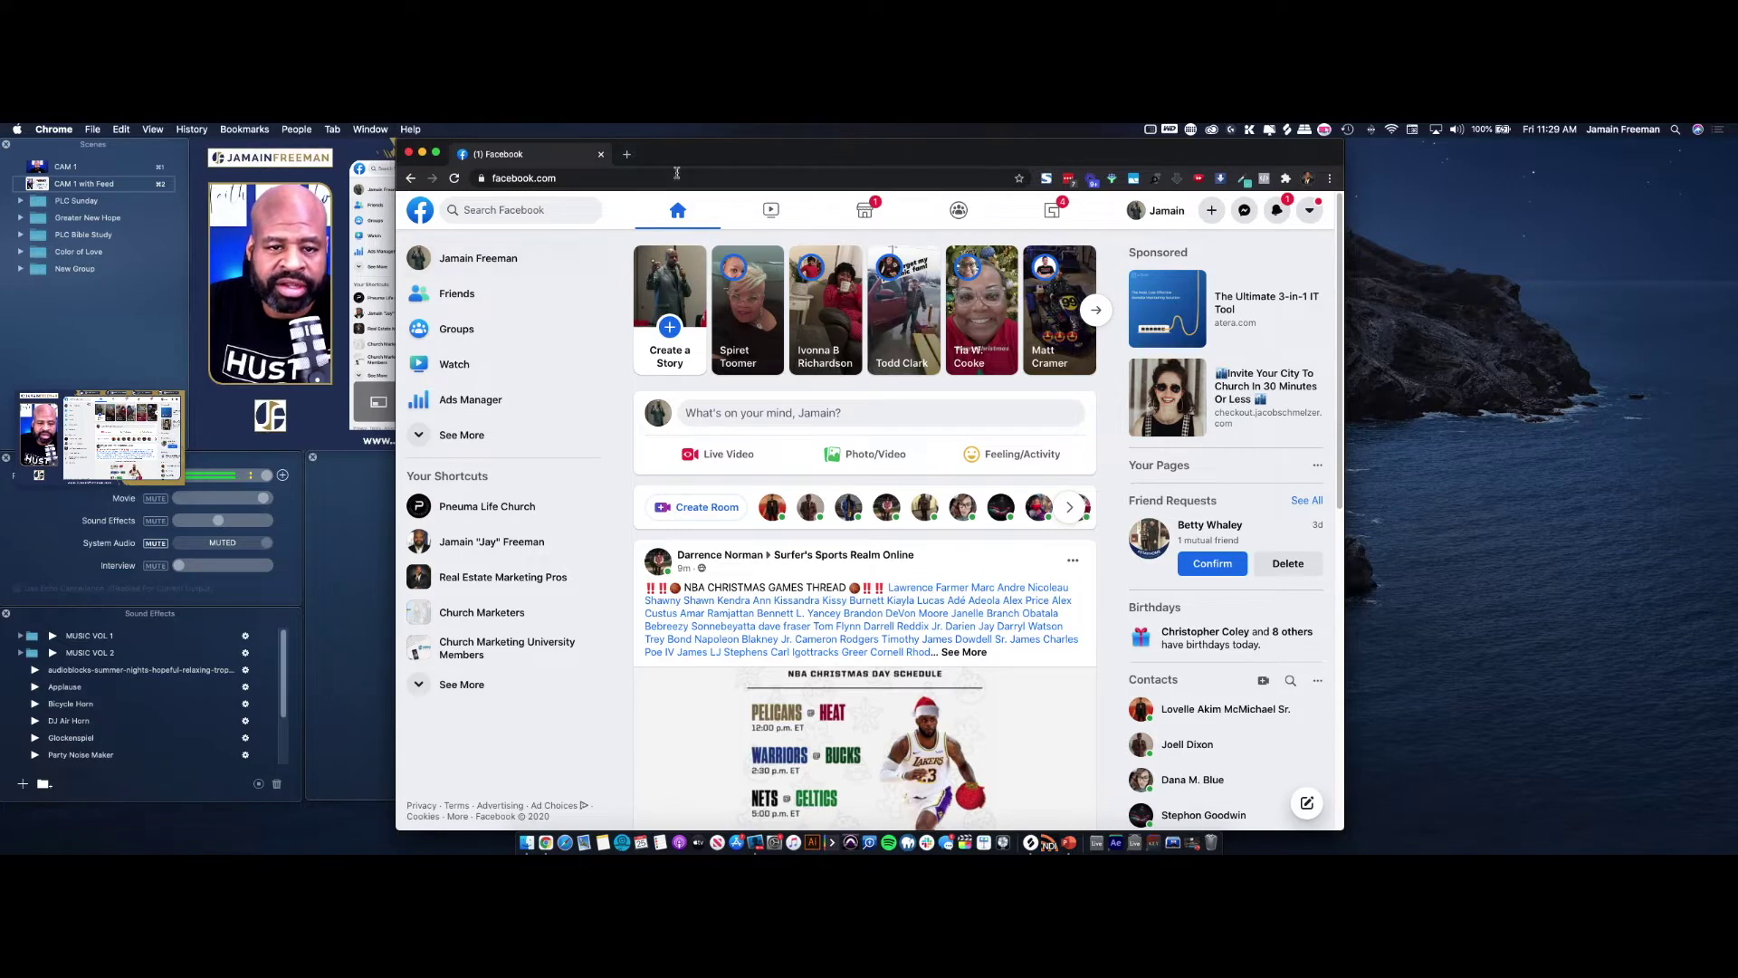
left_click_drag(713, 149, 1105, 145)
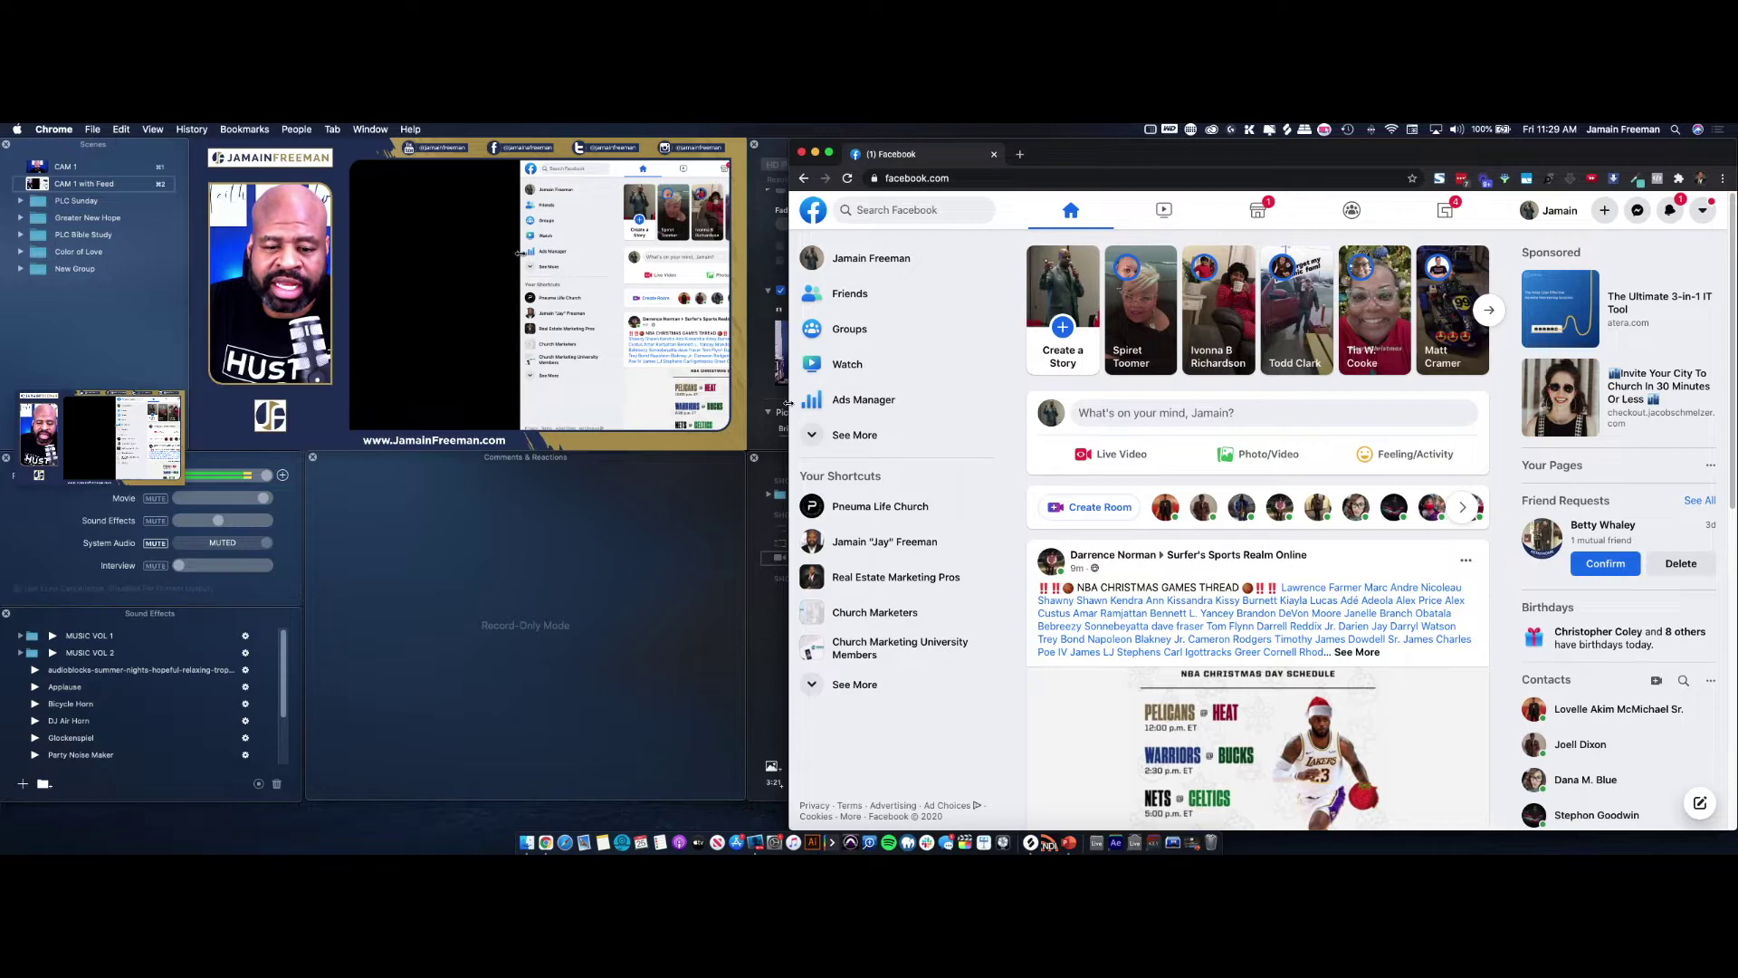
left_click_drag(788, 403, 951, 395)
mouse_move(526, 267)
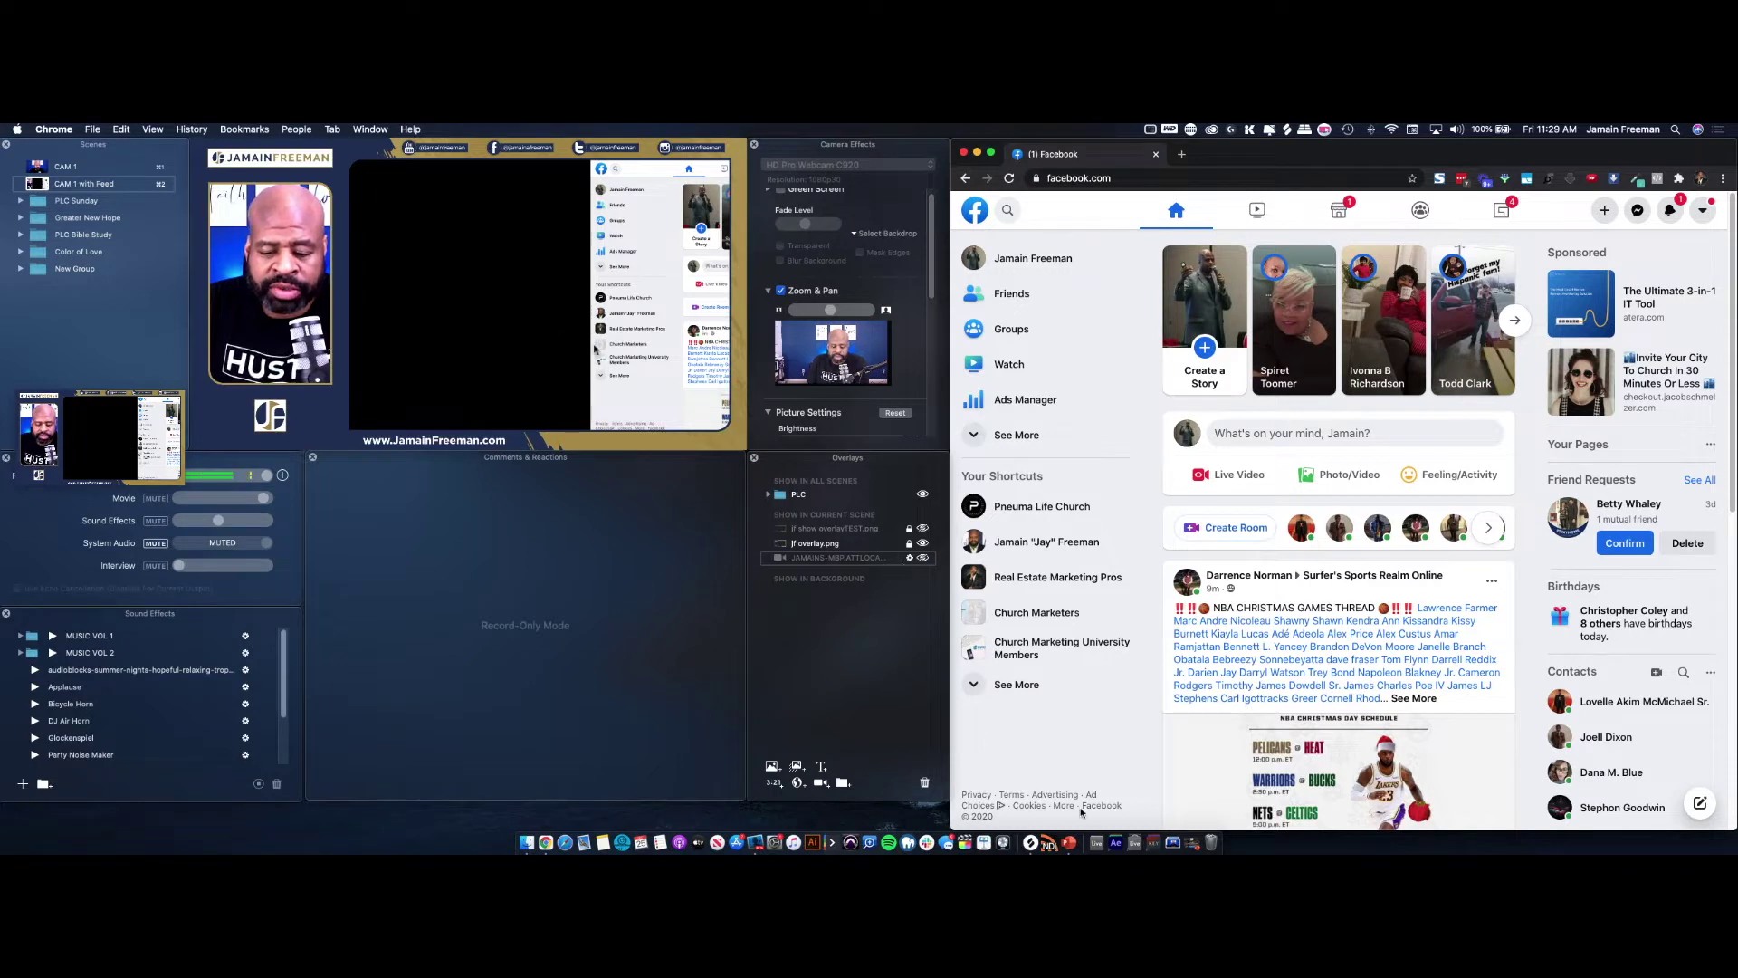
Step: Set NDI Scan Converter's source to the Google Chrome [1] (1157 x 1019) window
left_click(1047, 843)
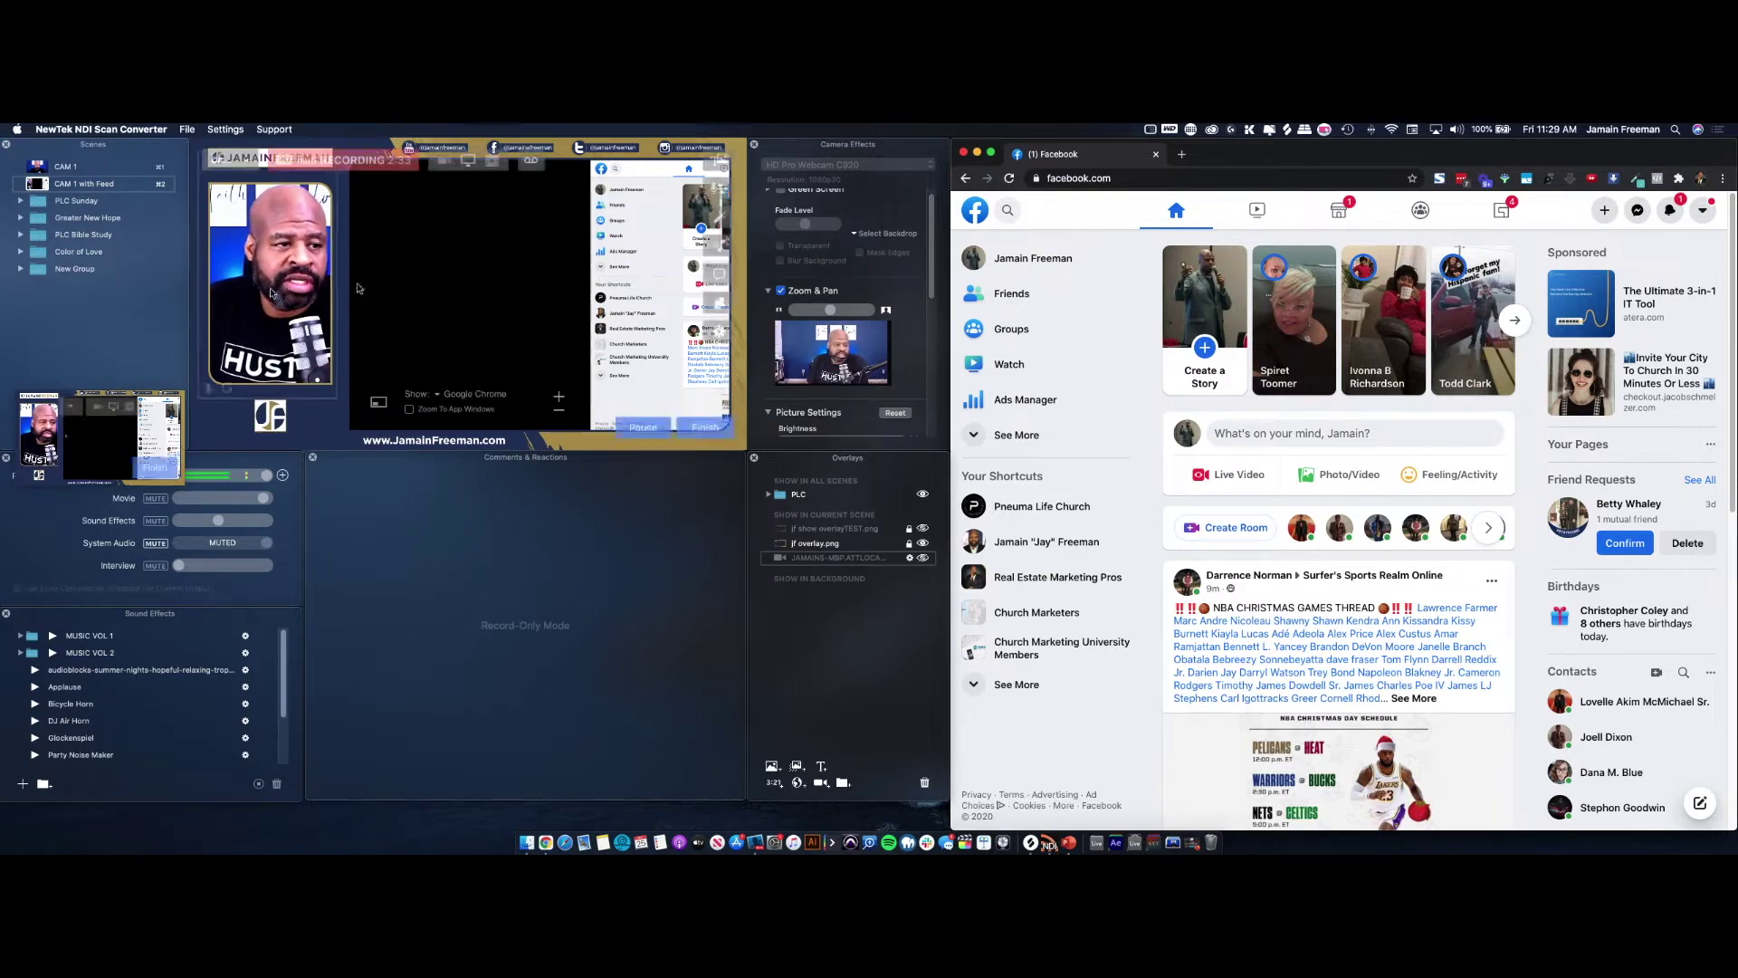
left_click(188, 129)
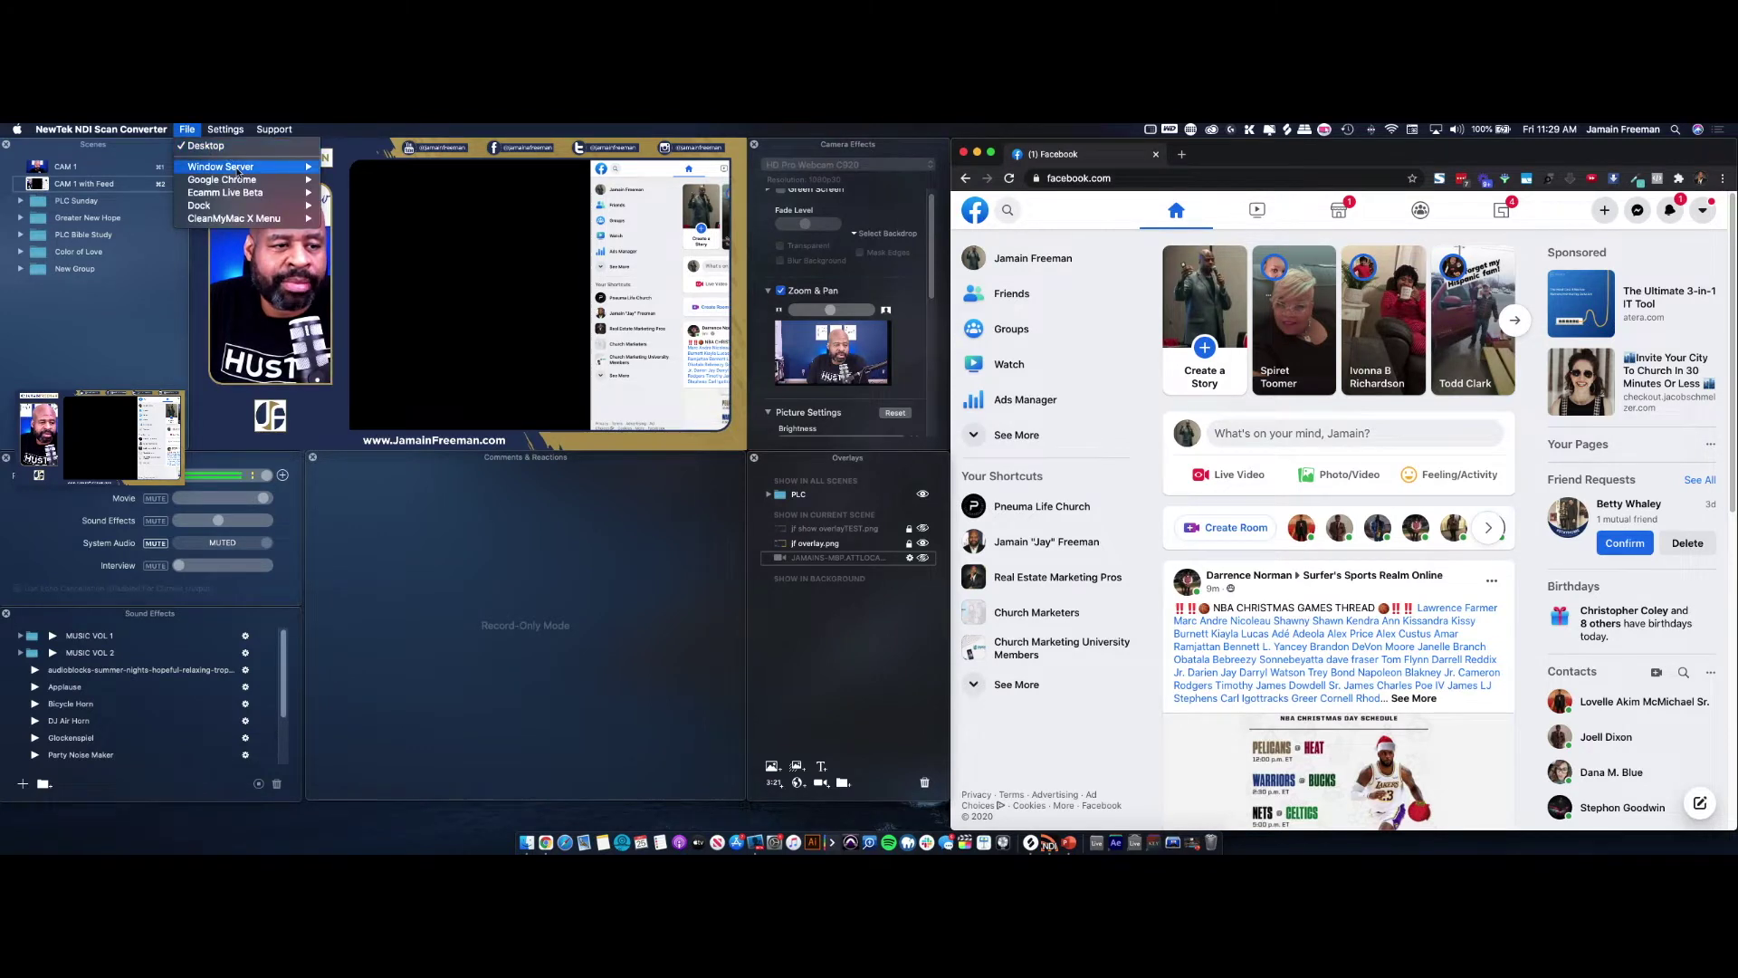
mouse_move(238, 172)
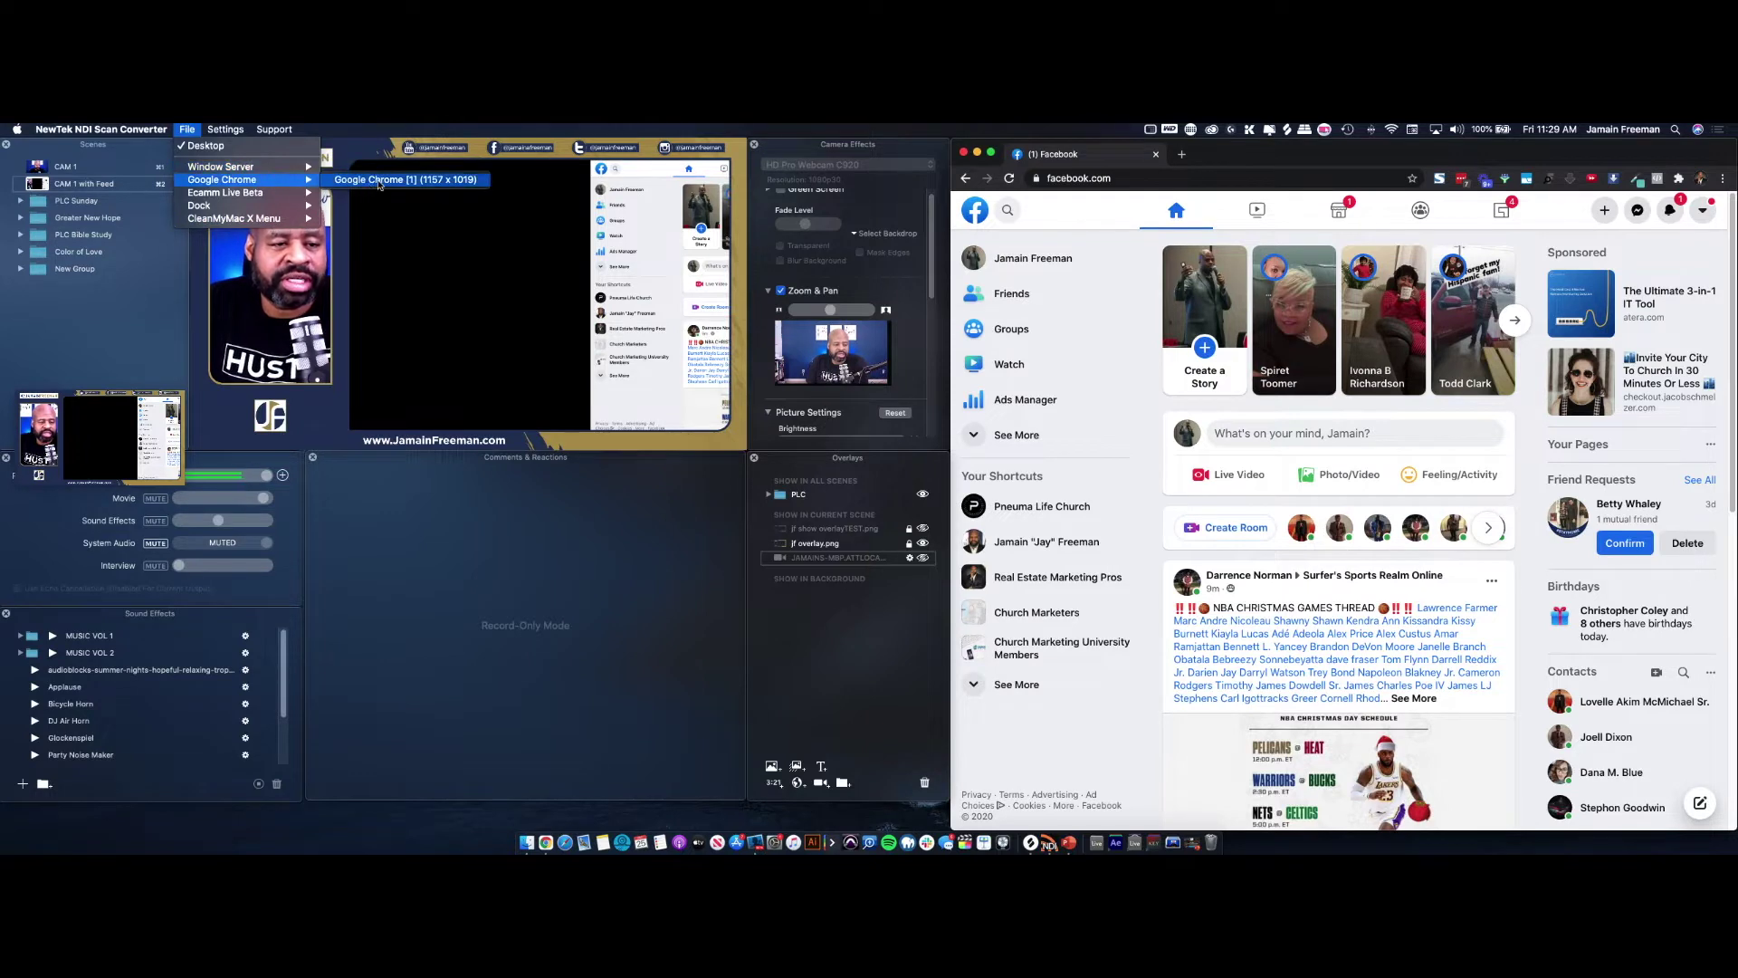
left_click(378, 180)
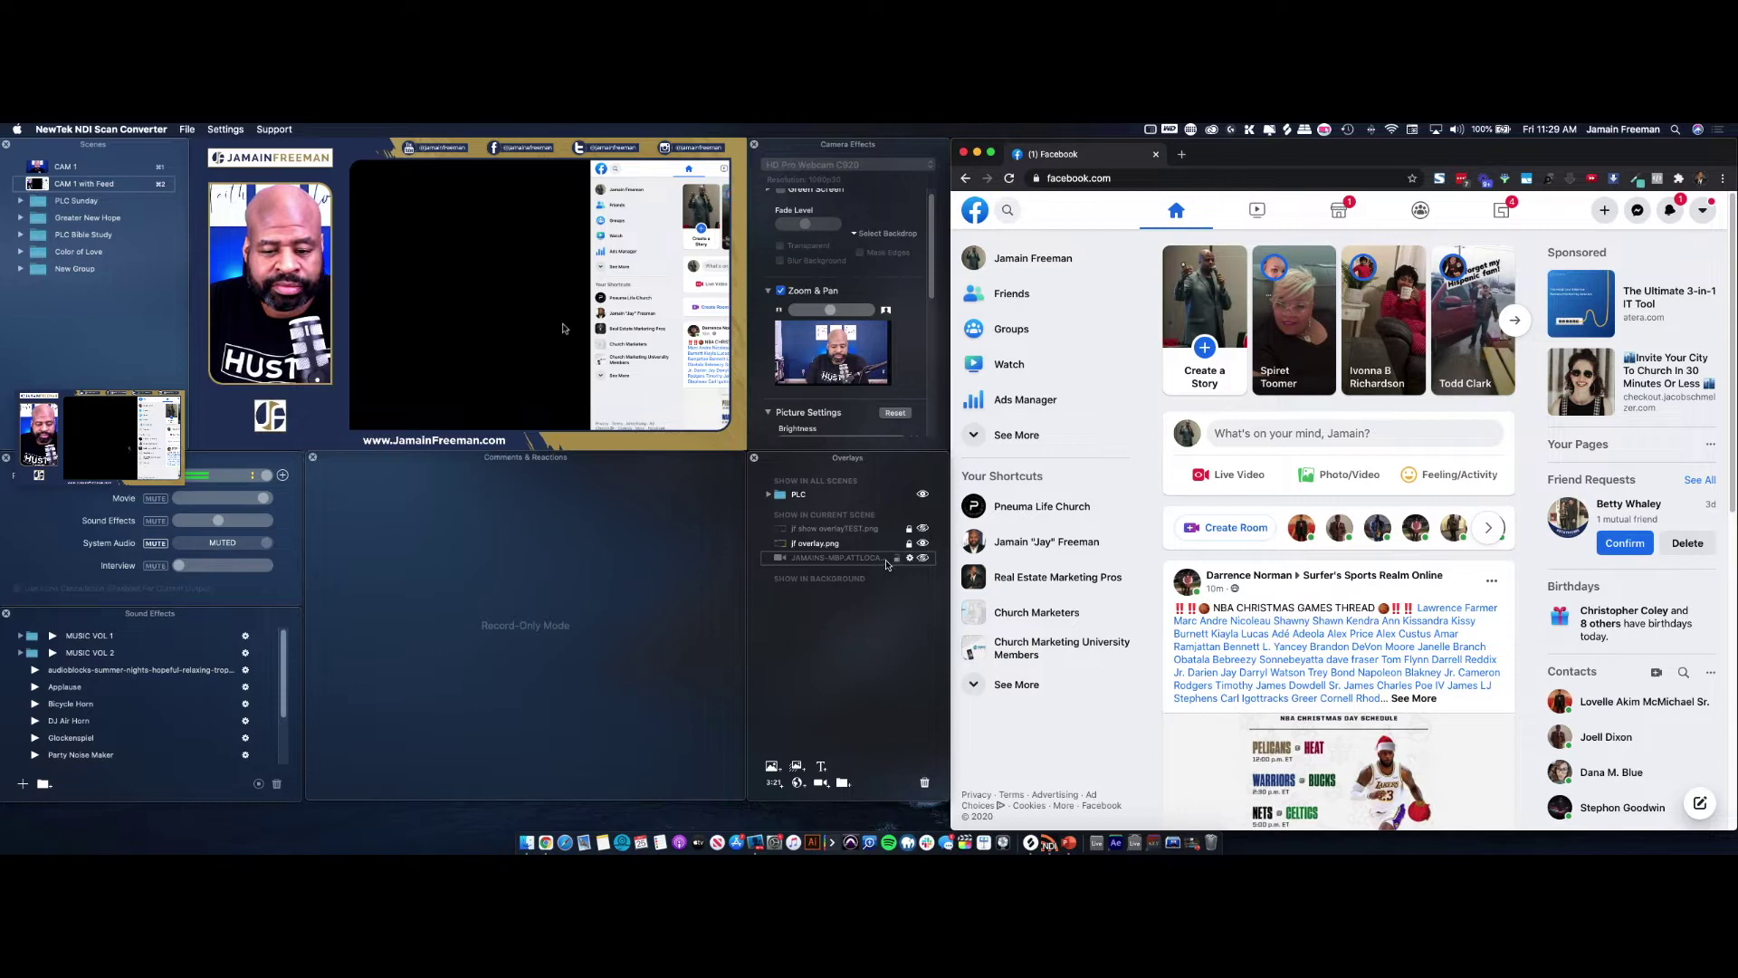
Step: Enable the NDI screen-capture overlay, then remove it from the scene
left_click(923, 558)
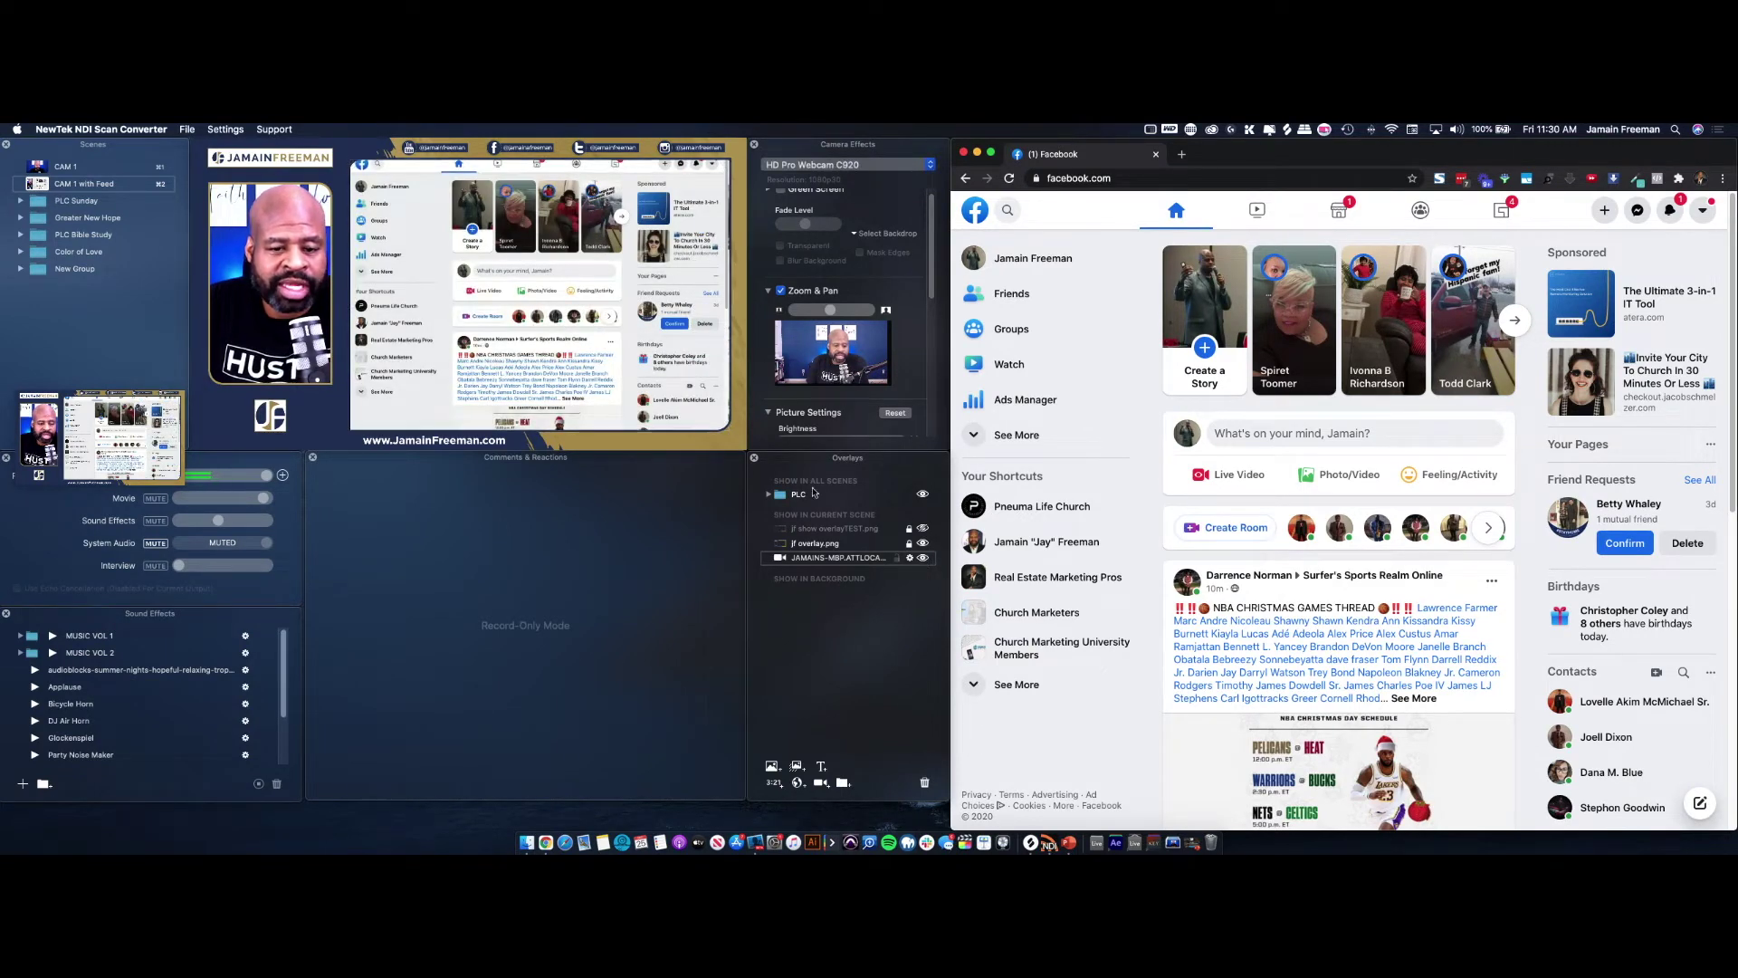
mouse_move(498, 422)
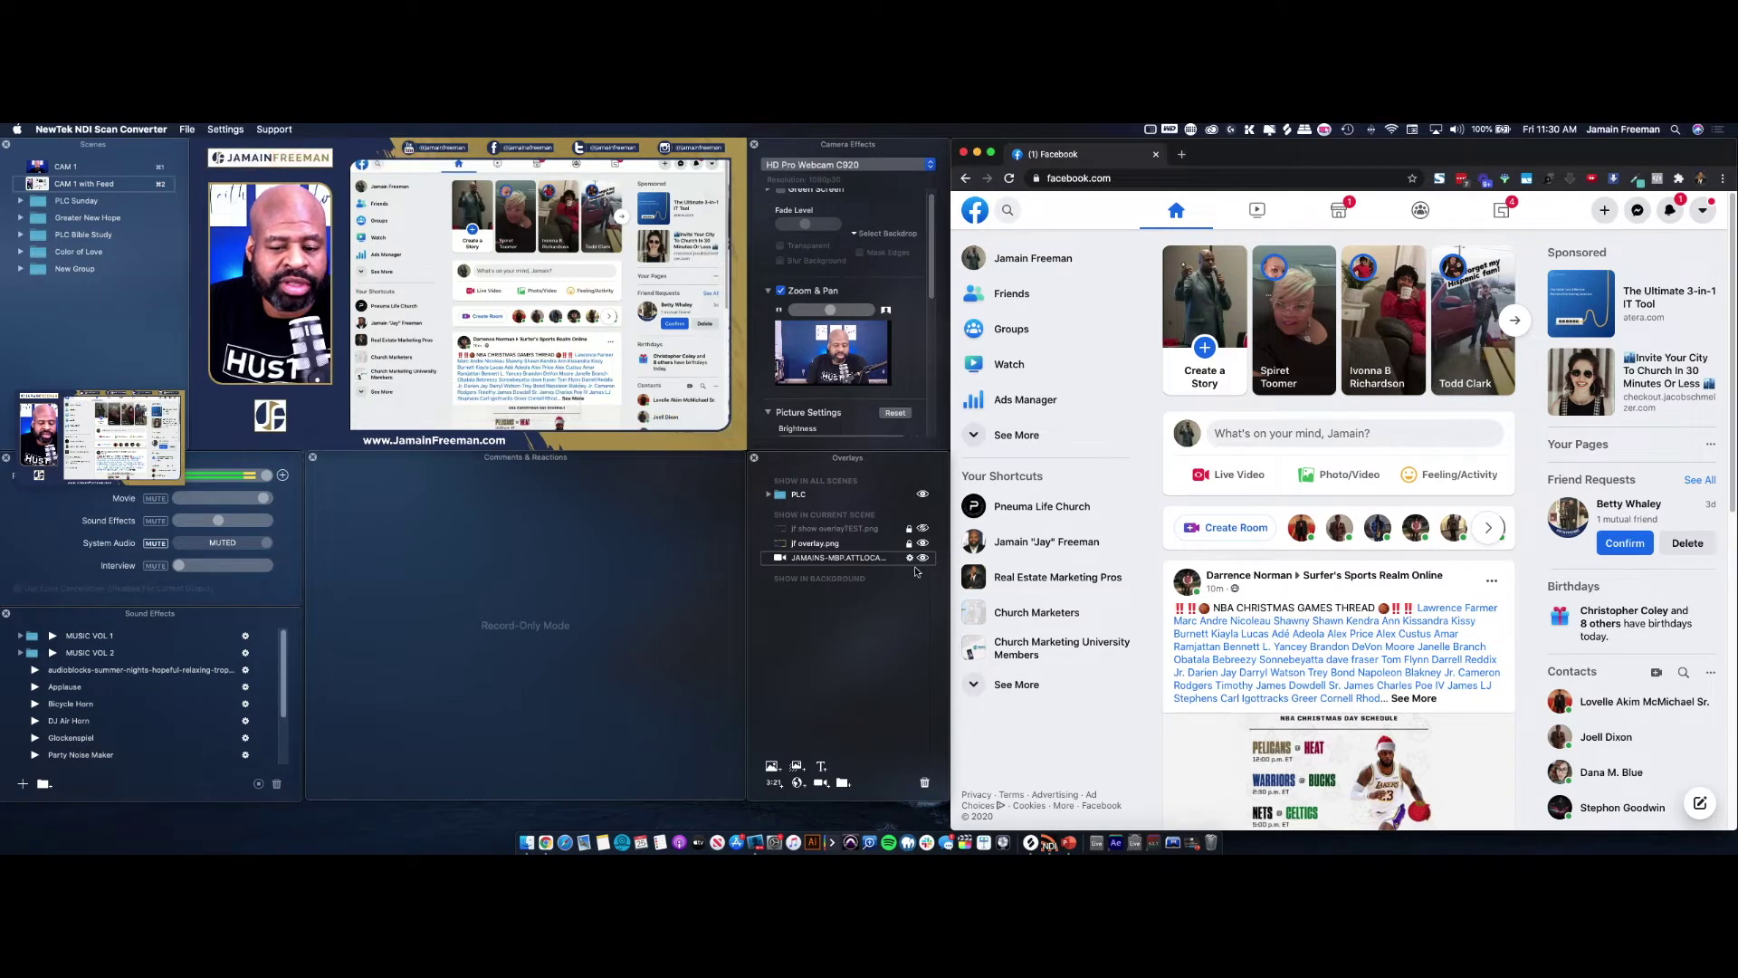
left_click(924, 783)
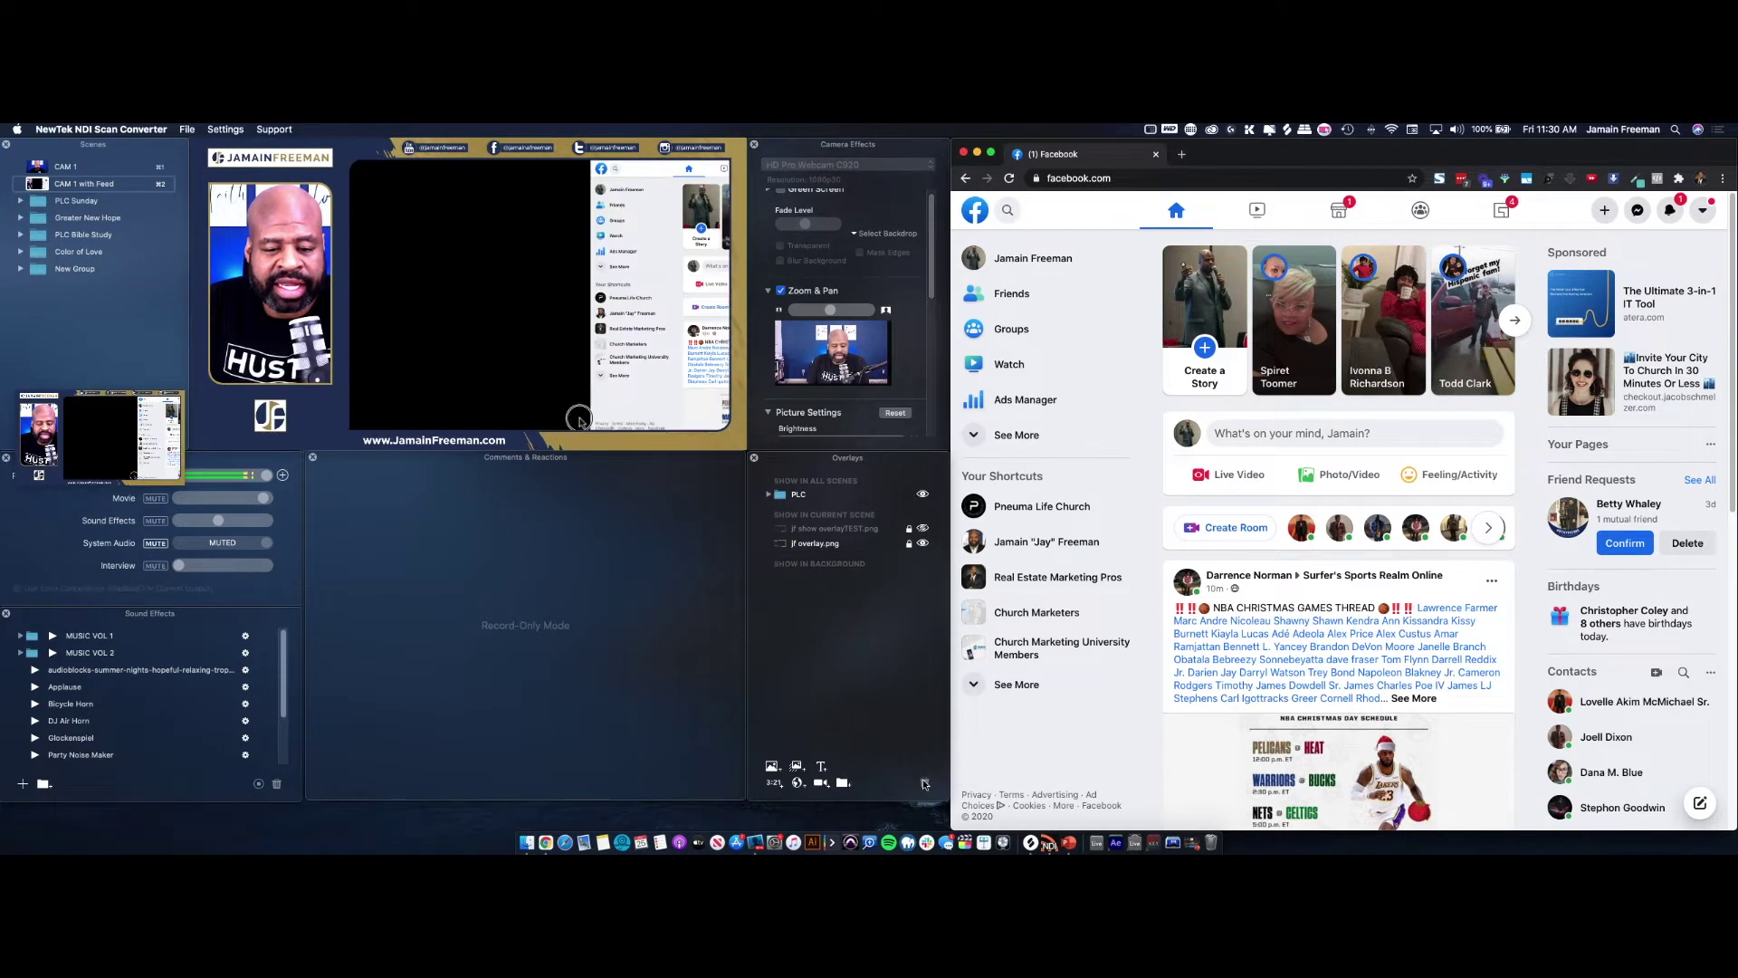
Step: Add a camera overlay and switch its source from HD Pro Webcam C920 to Scan Converter
mouse_move(562, 417)
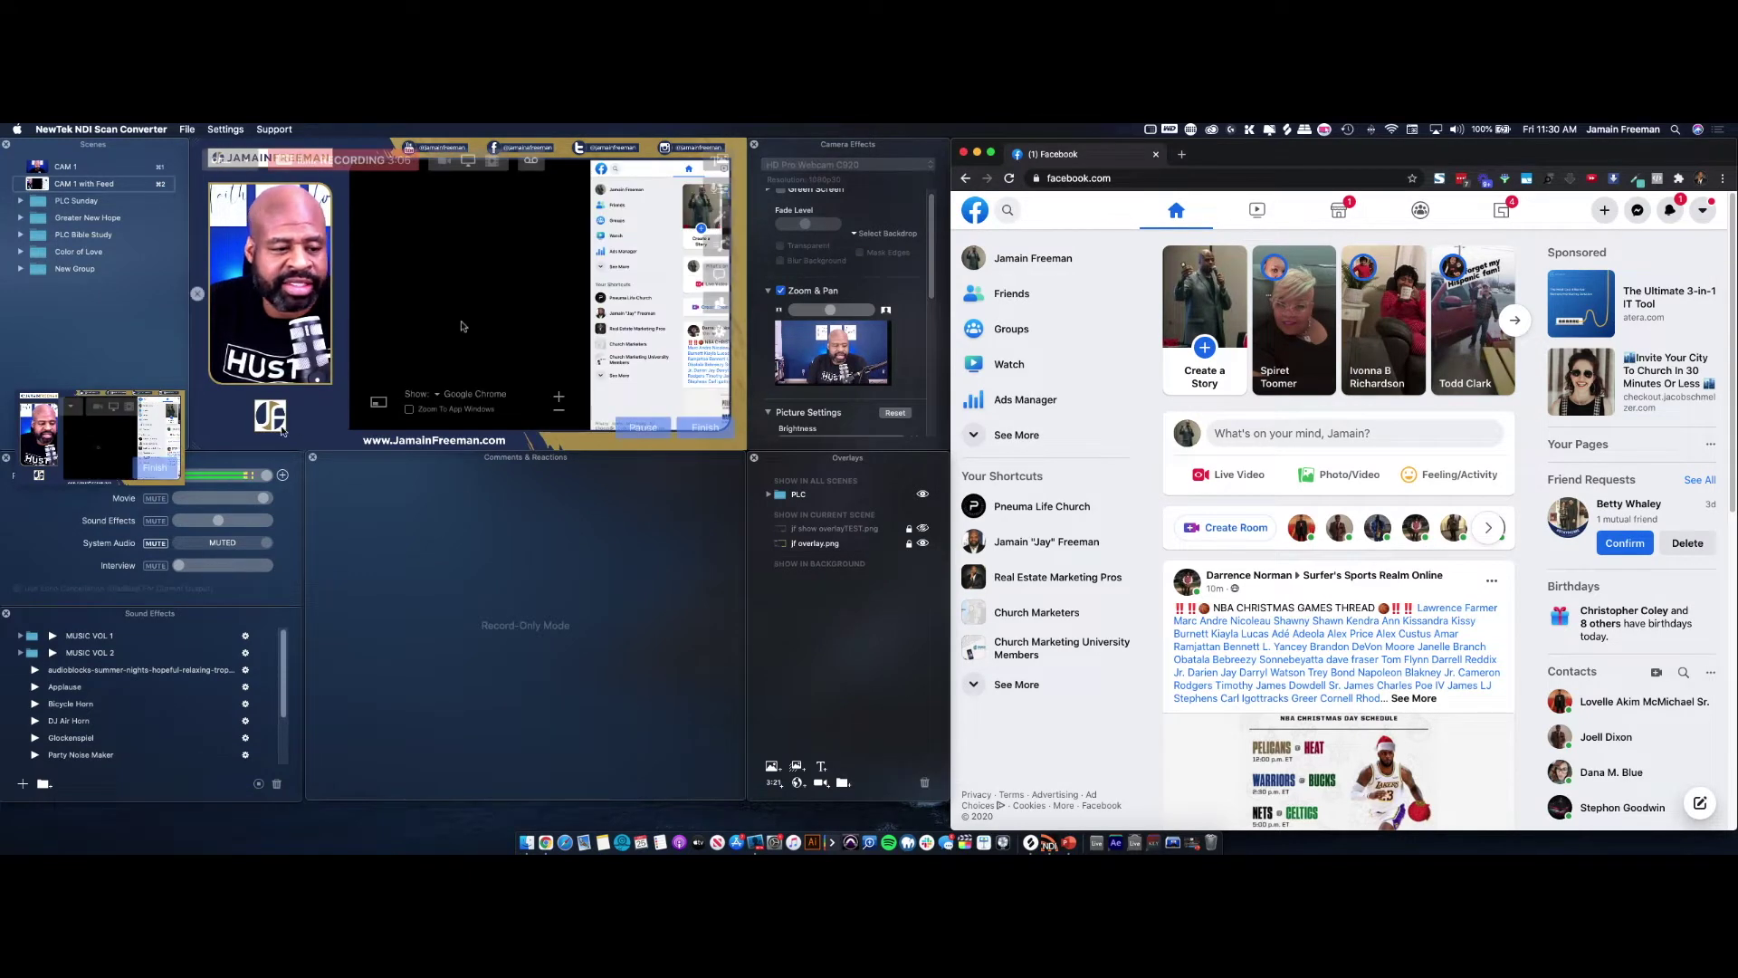
left_click(823, 785)
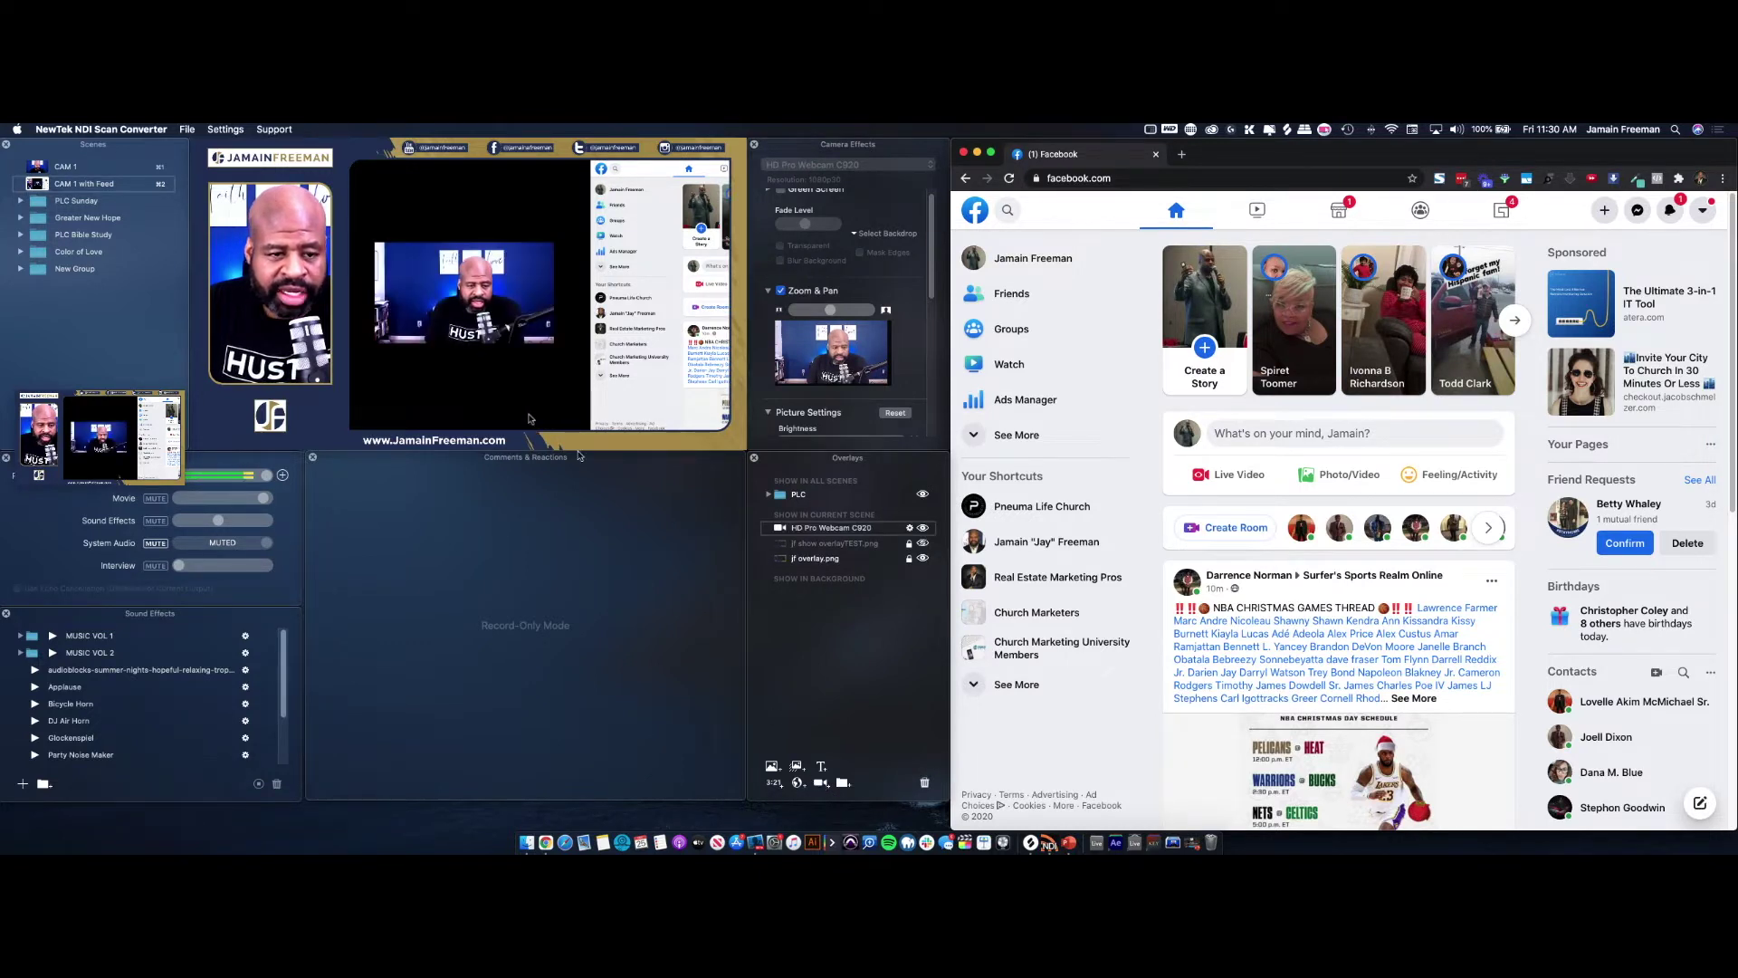
left_click(392, 300)
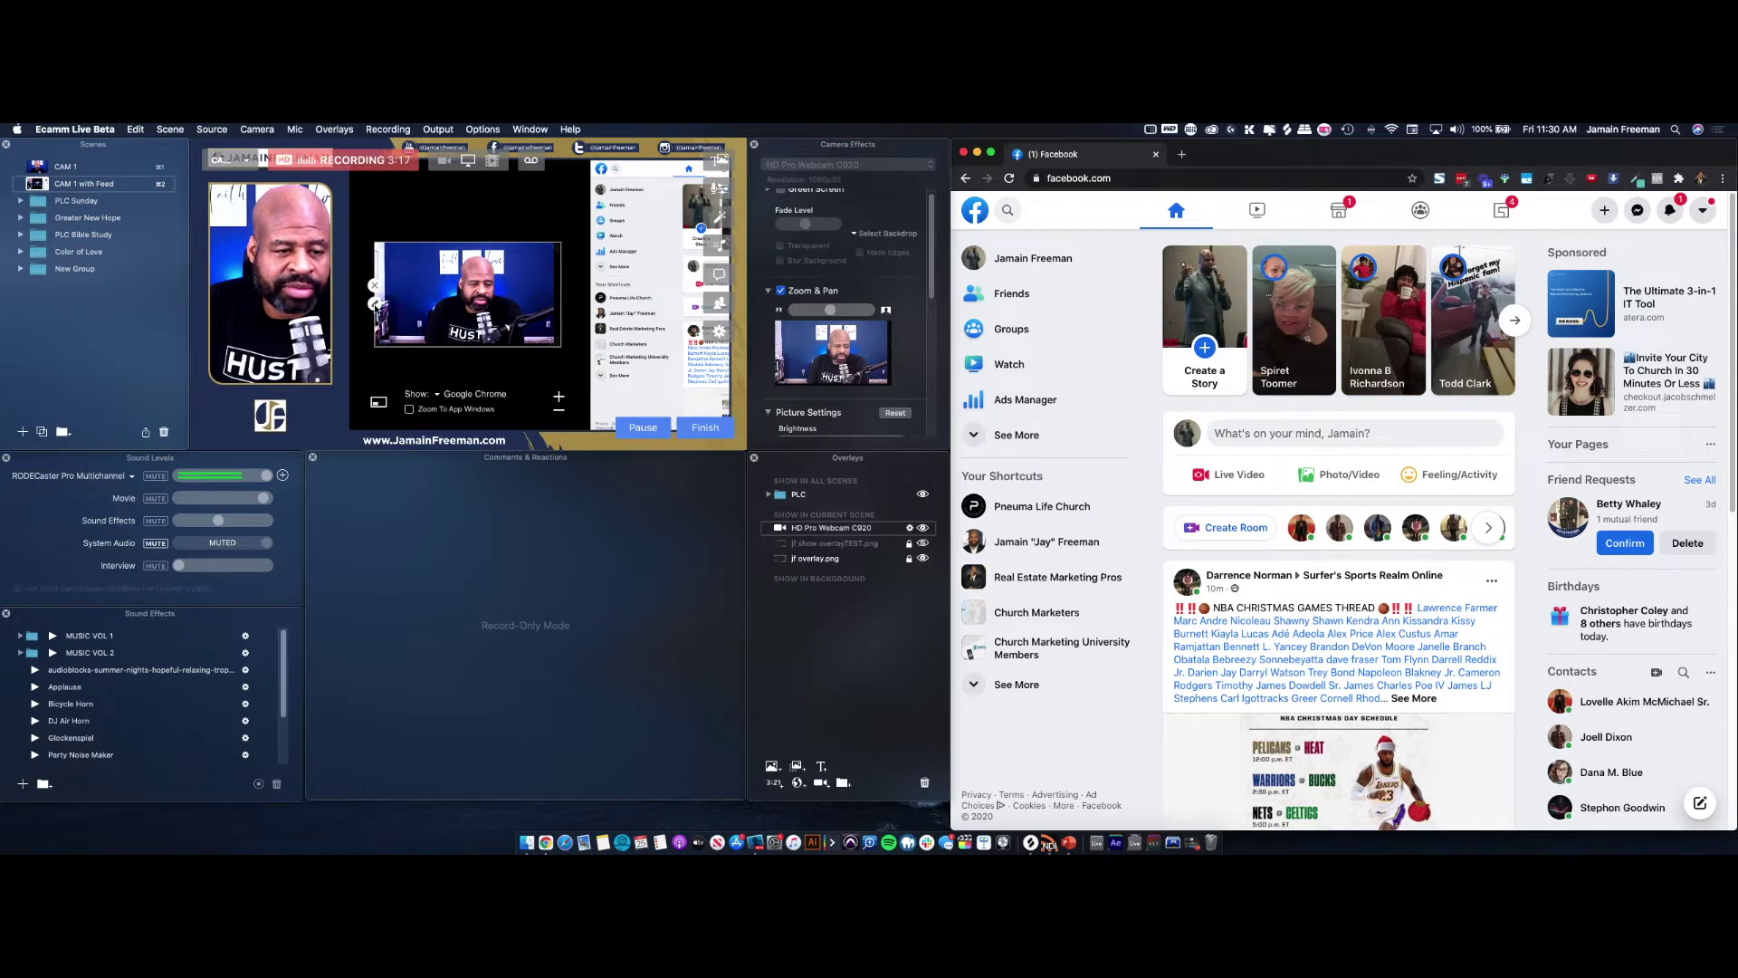
left_click(375, 303)
left_click(488, 296)
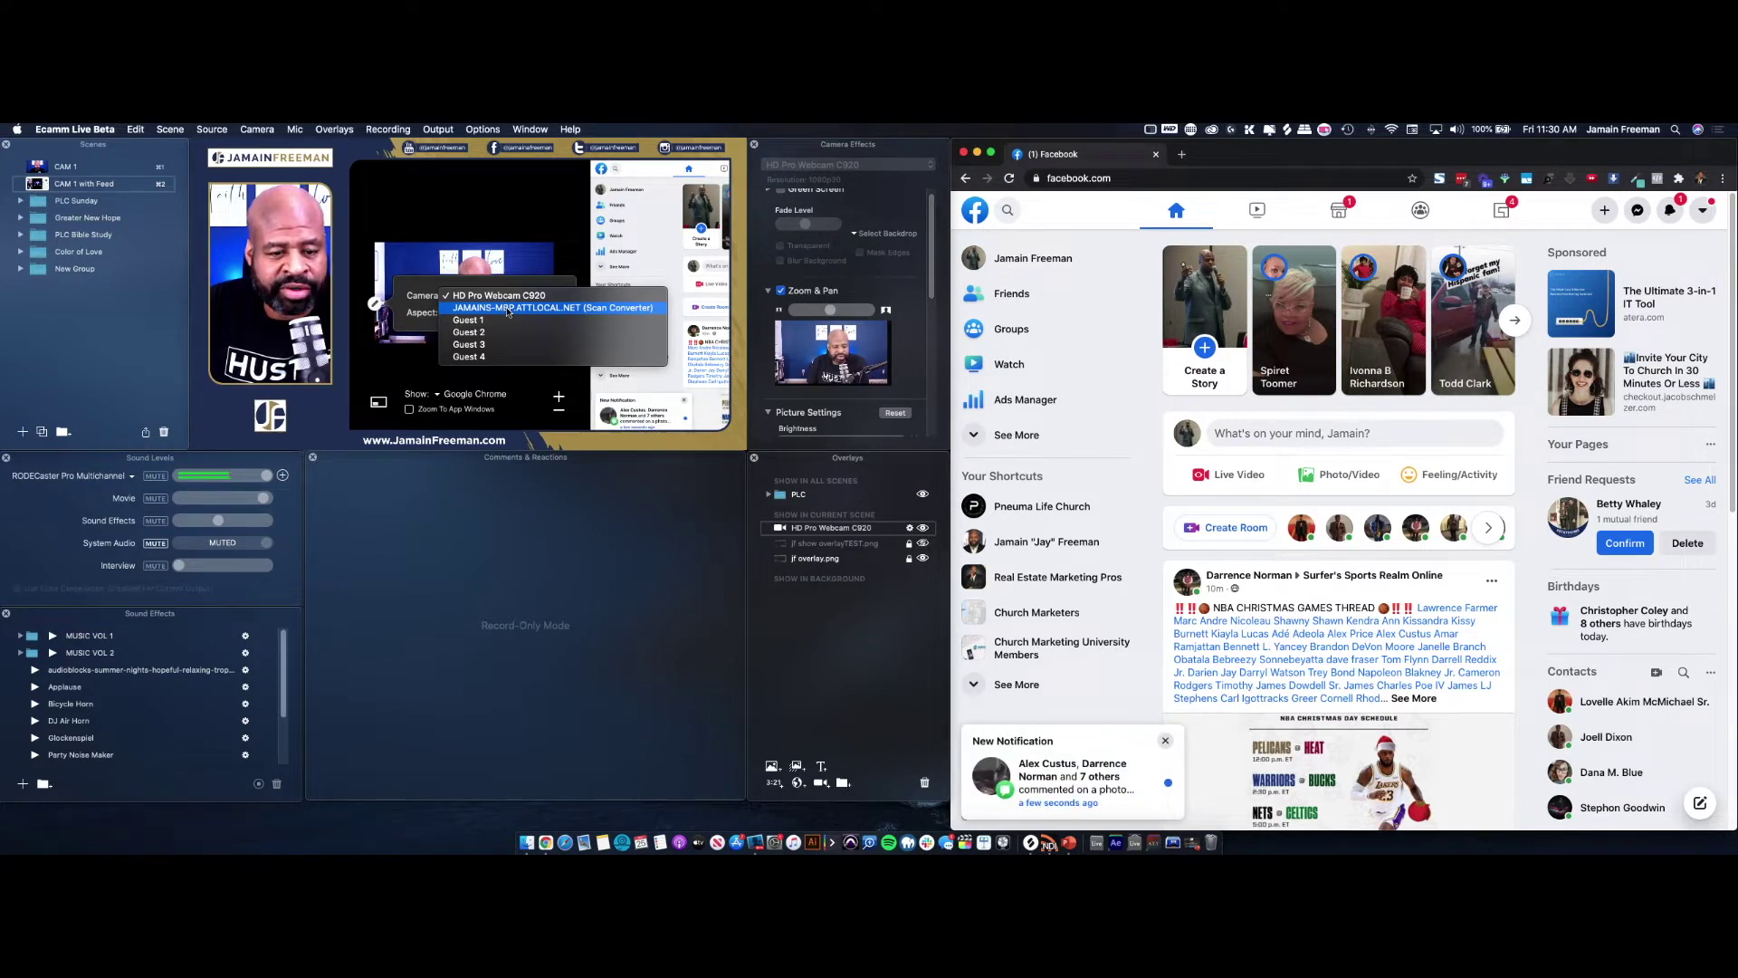
left_click(508, 310)
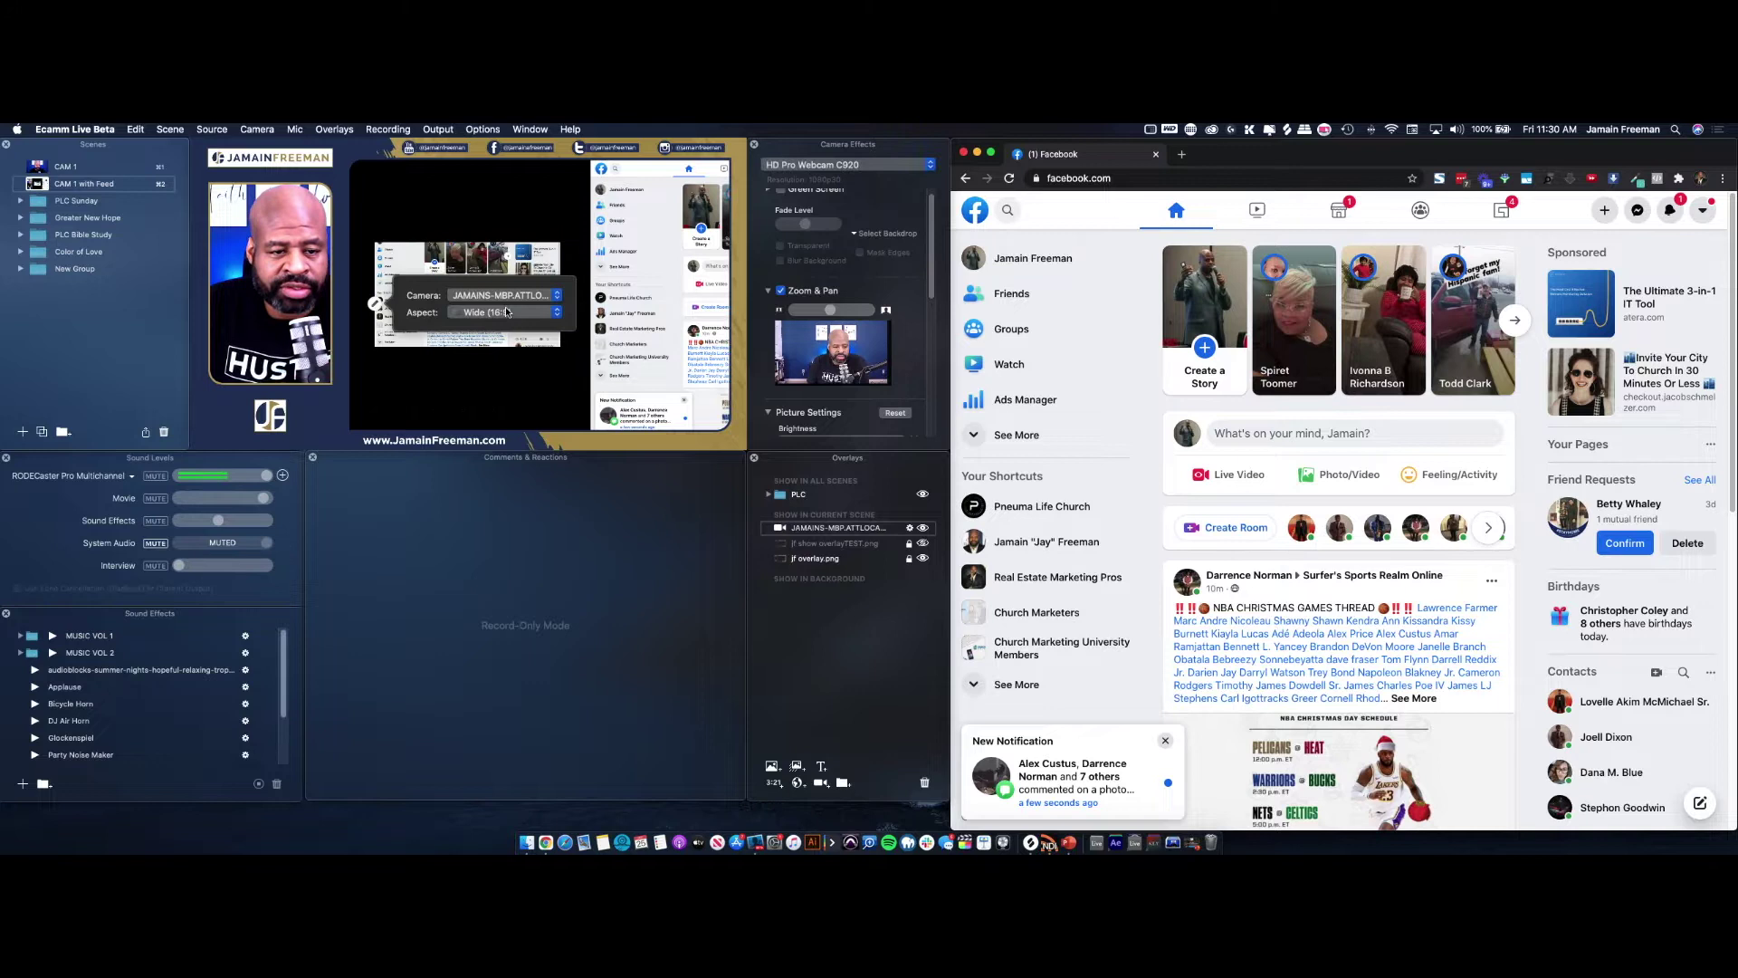
mouse_move(375, 292)
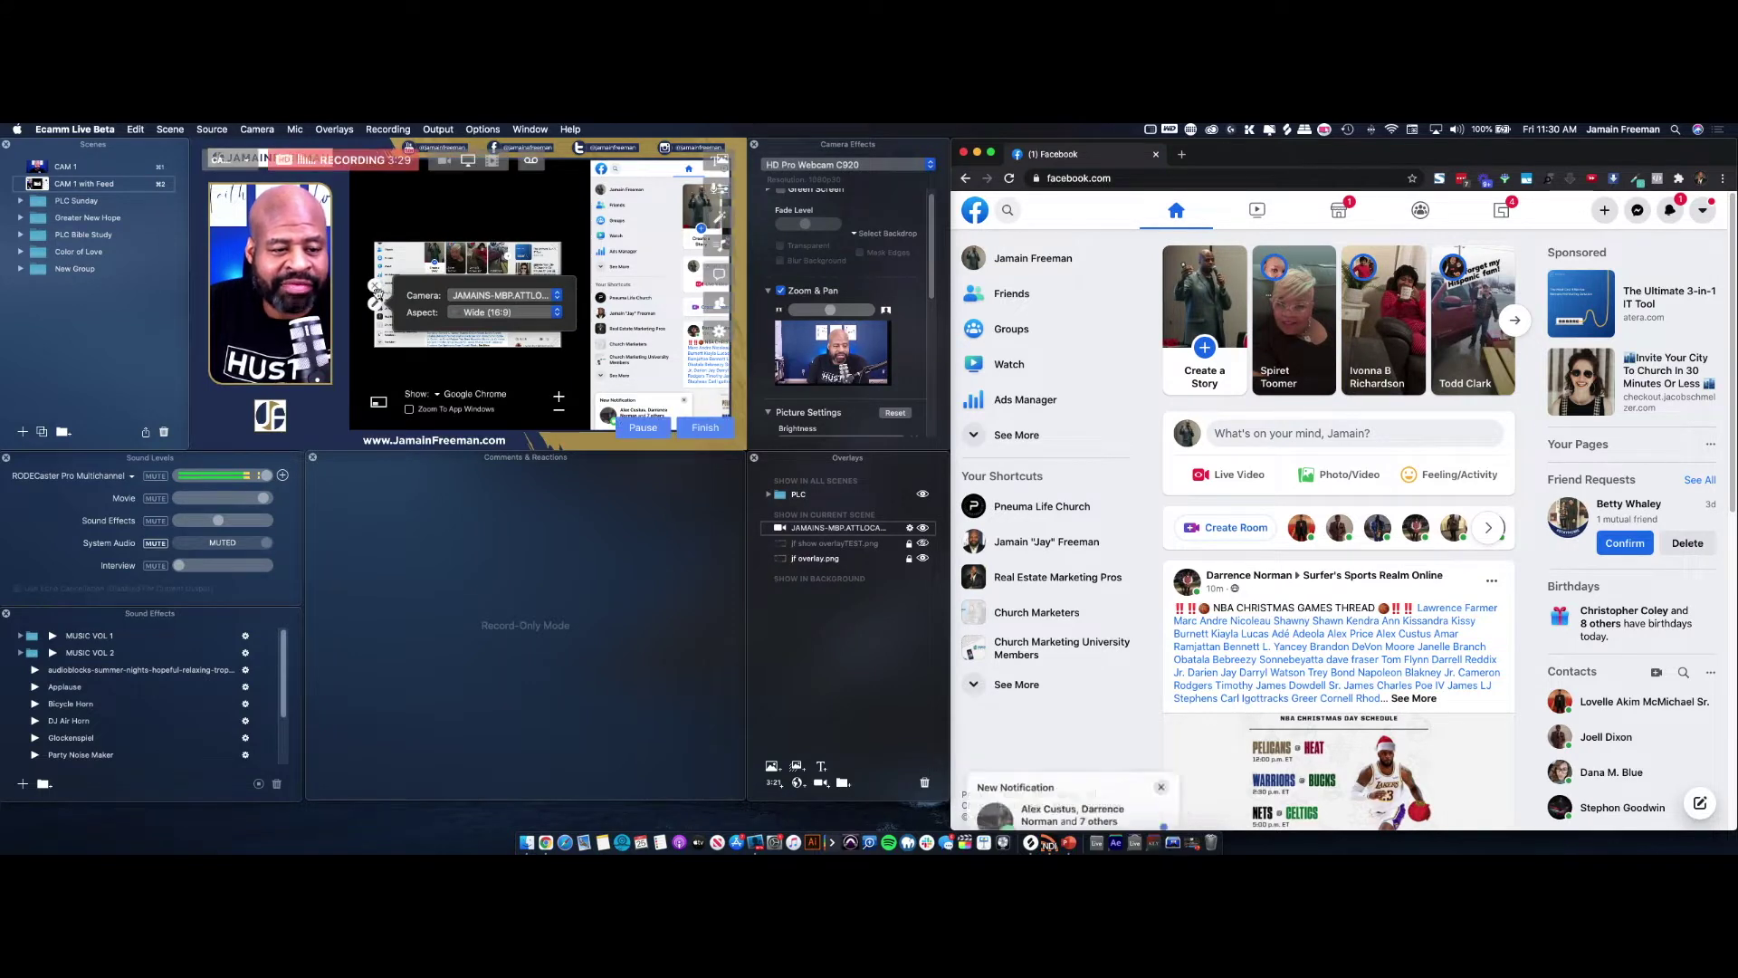
Step: Pan the captured Facebook screen upward and enlarge it within the overlay
left_click_drag(433, 302, 463, 221)
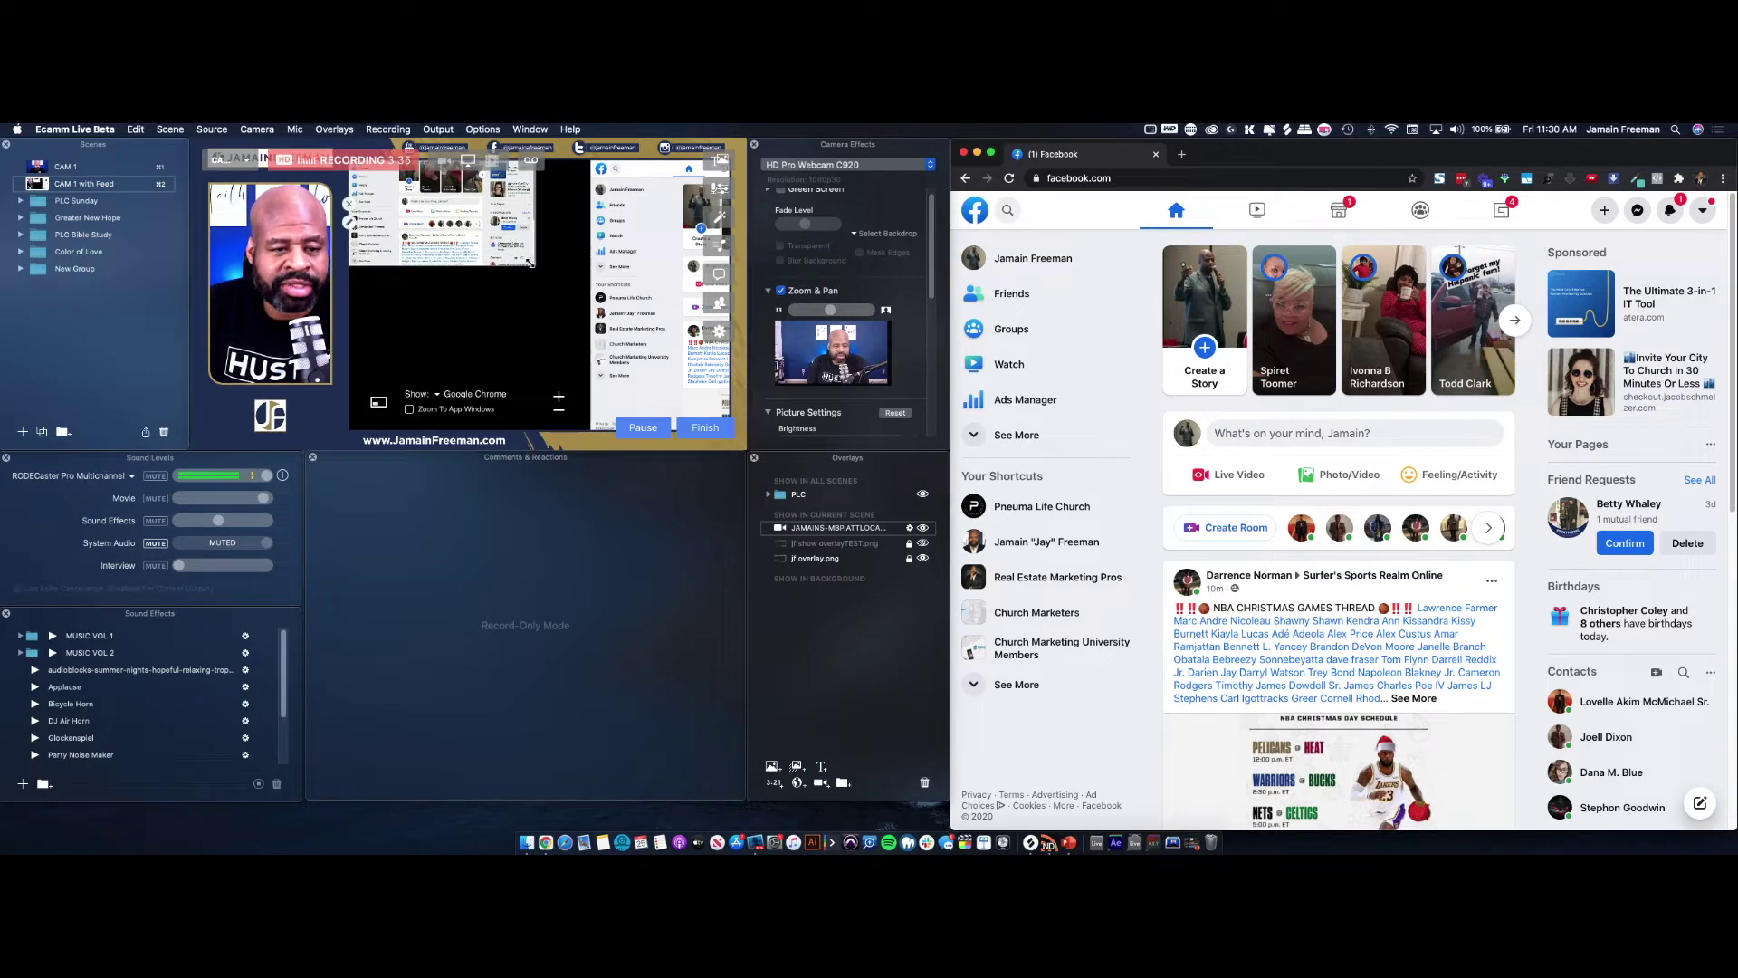
left_click_drag(530, 263, 717, 412)
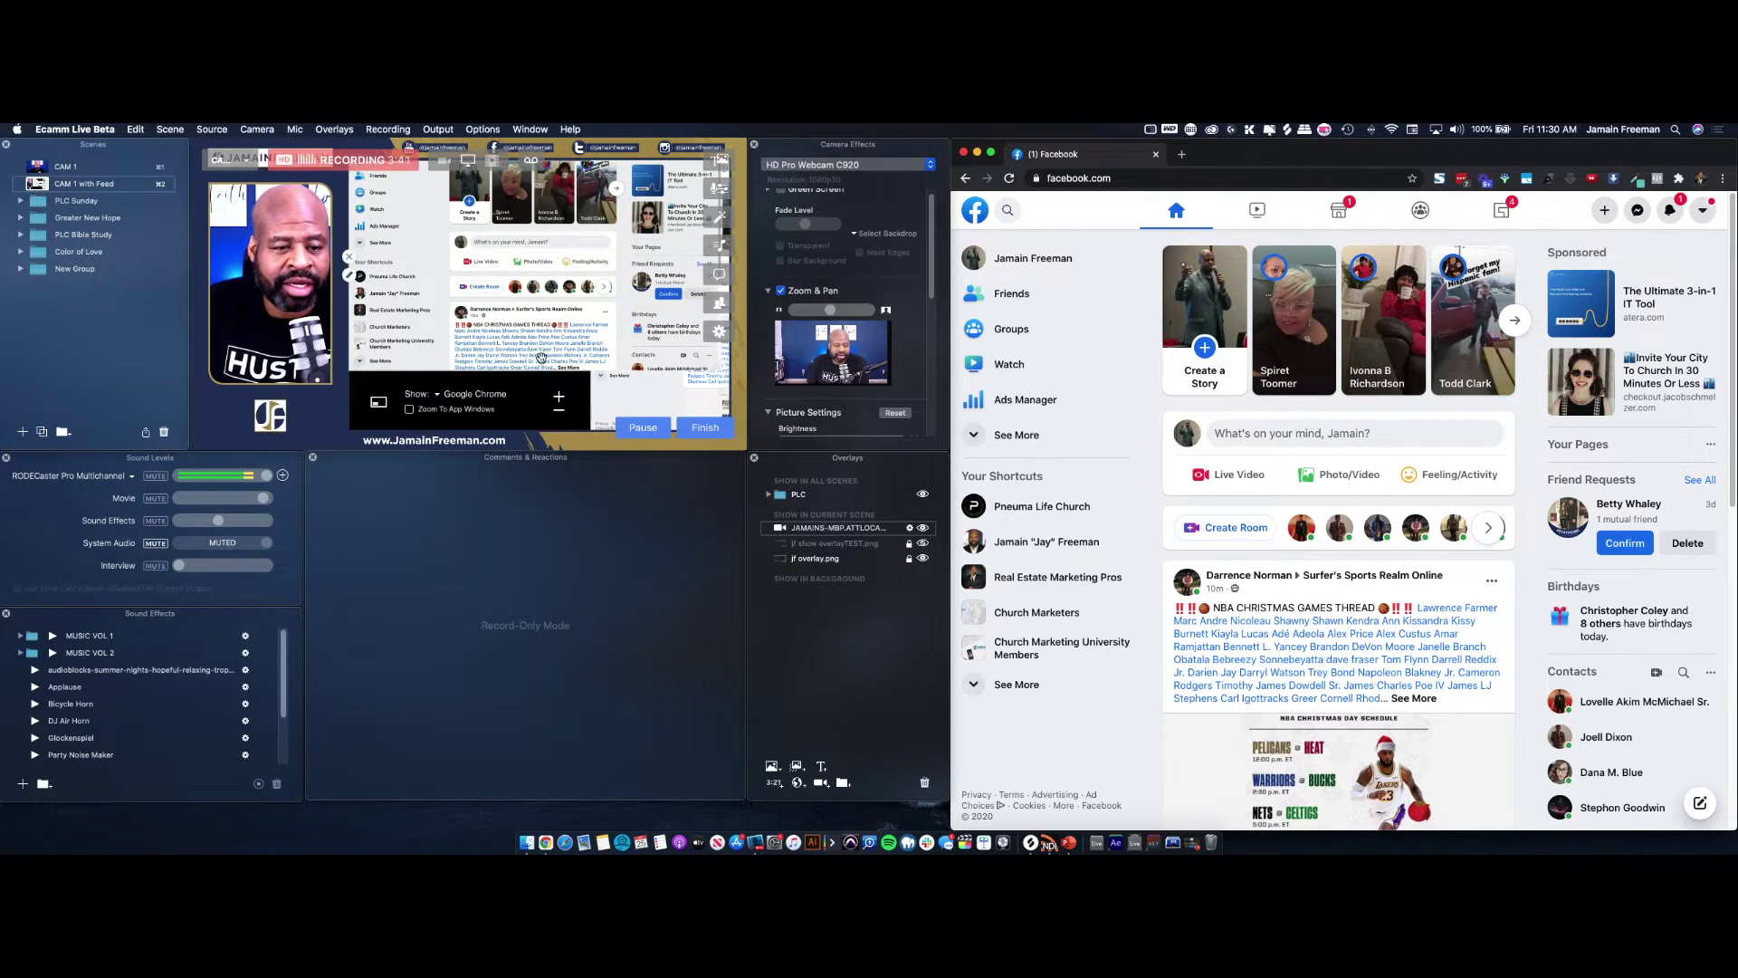
left_click_drag(540, 357, 546, 355)
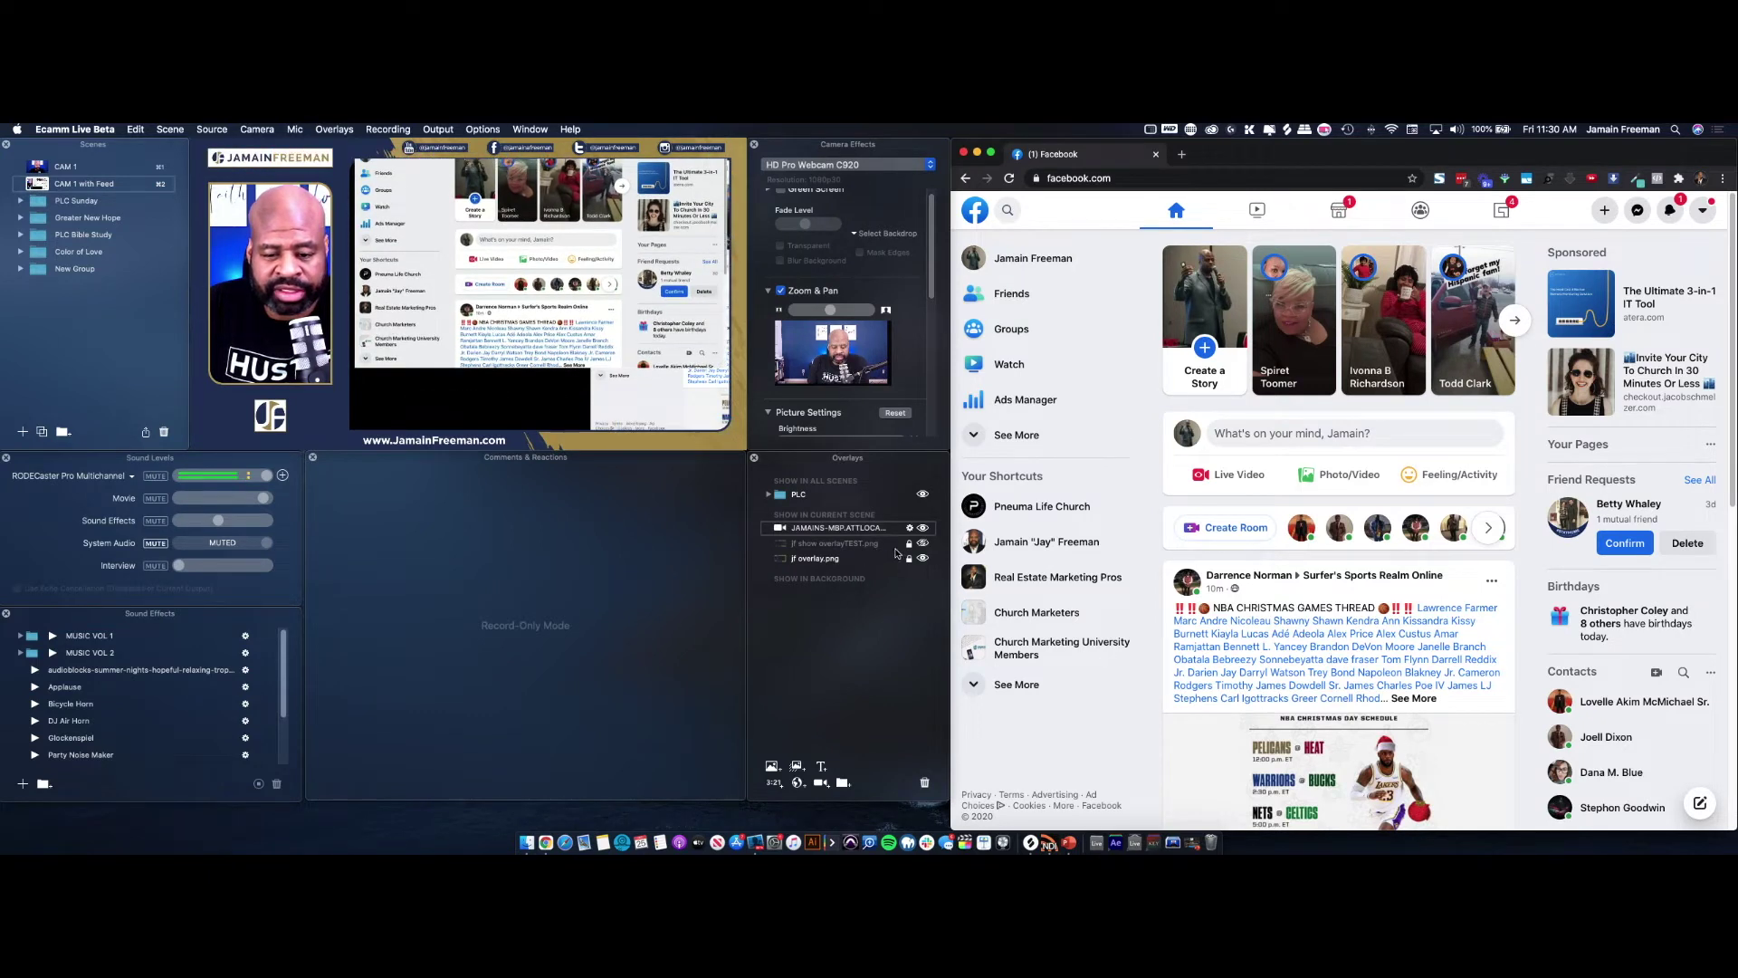
Step: Swap overlay.png for overlayTEST.png and move the screen overlay below the frame overlays
left_click(923, 560)
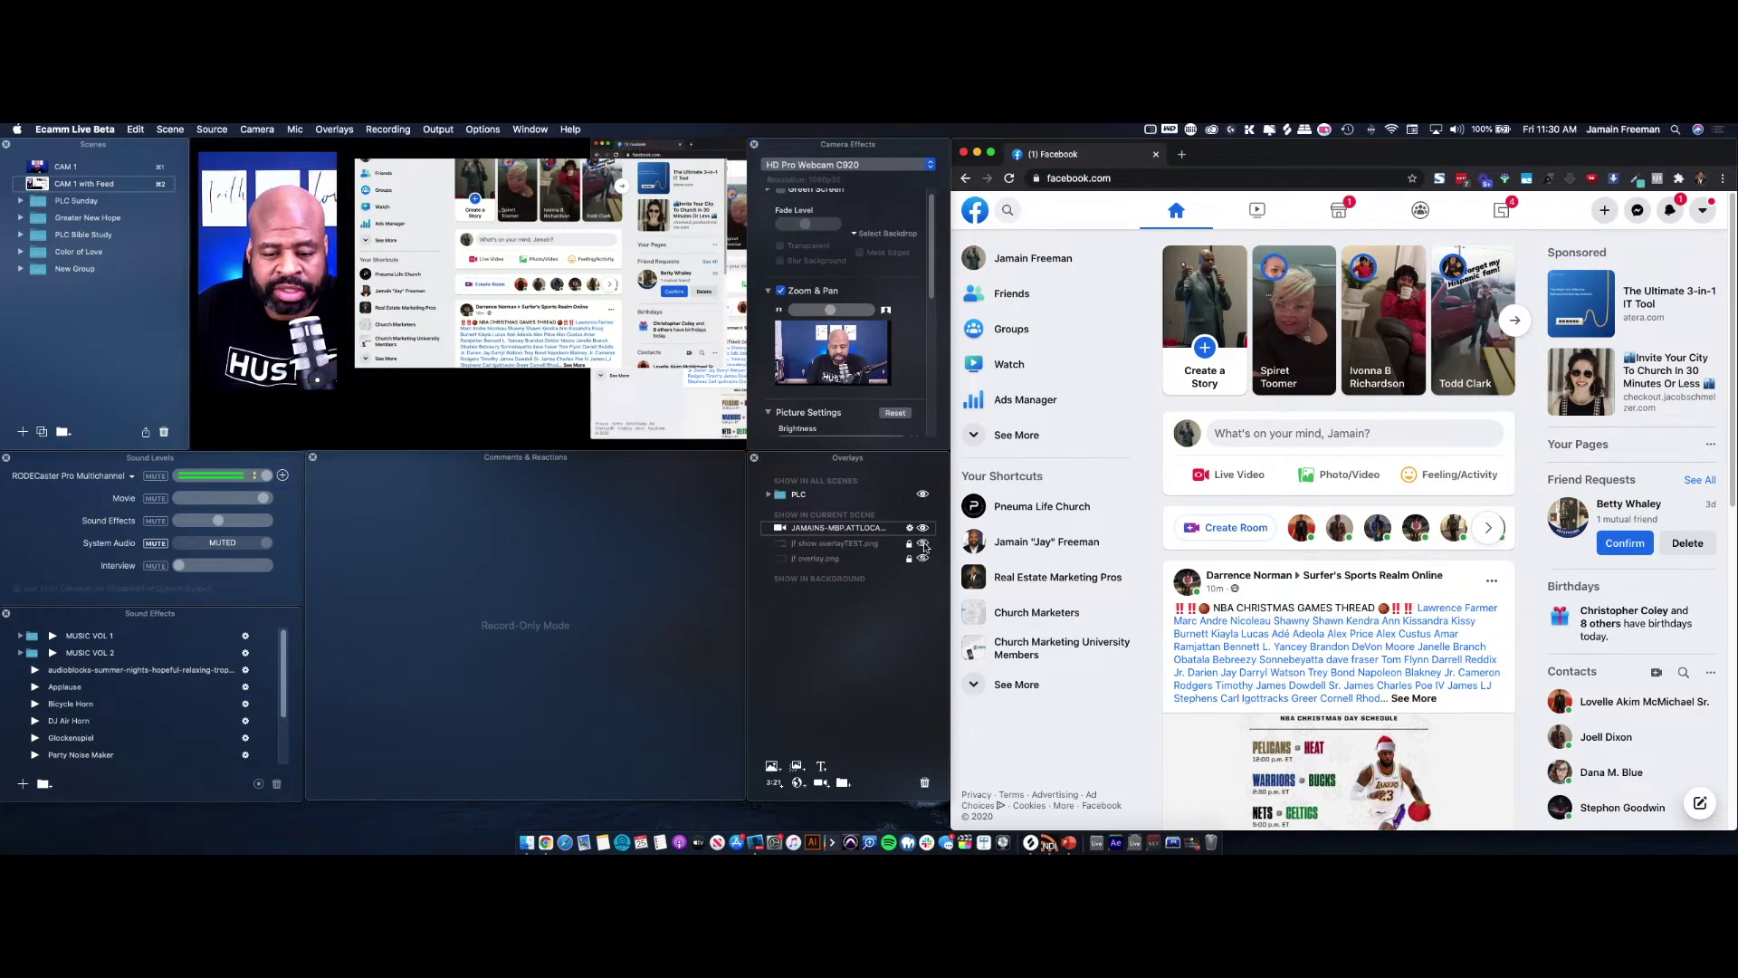
left_click(923, 544)
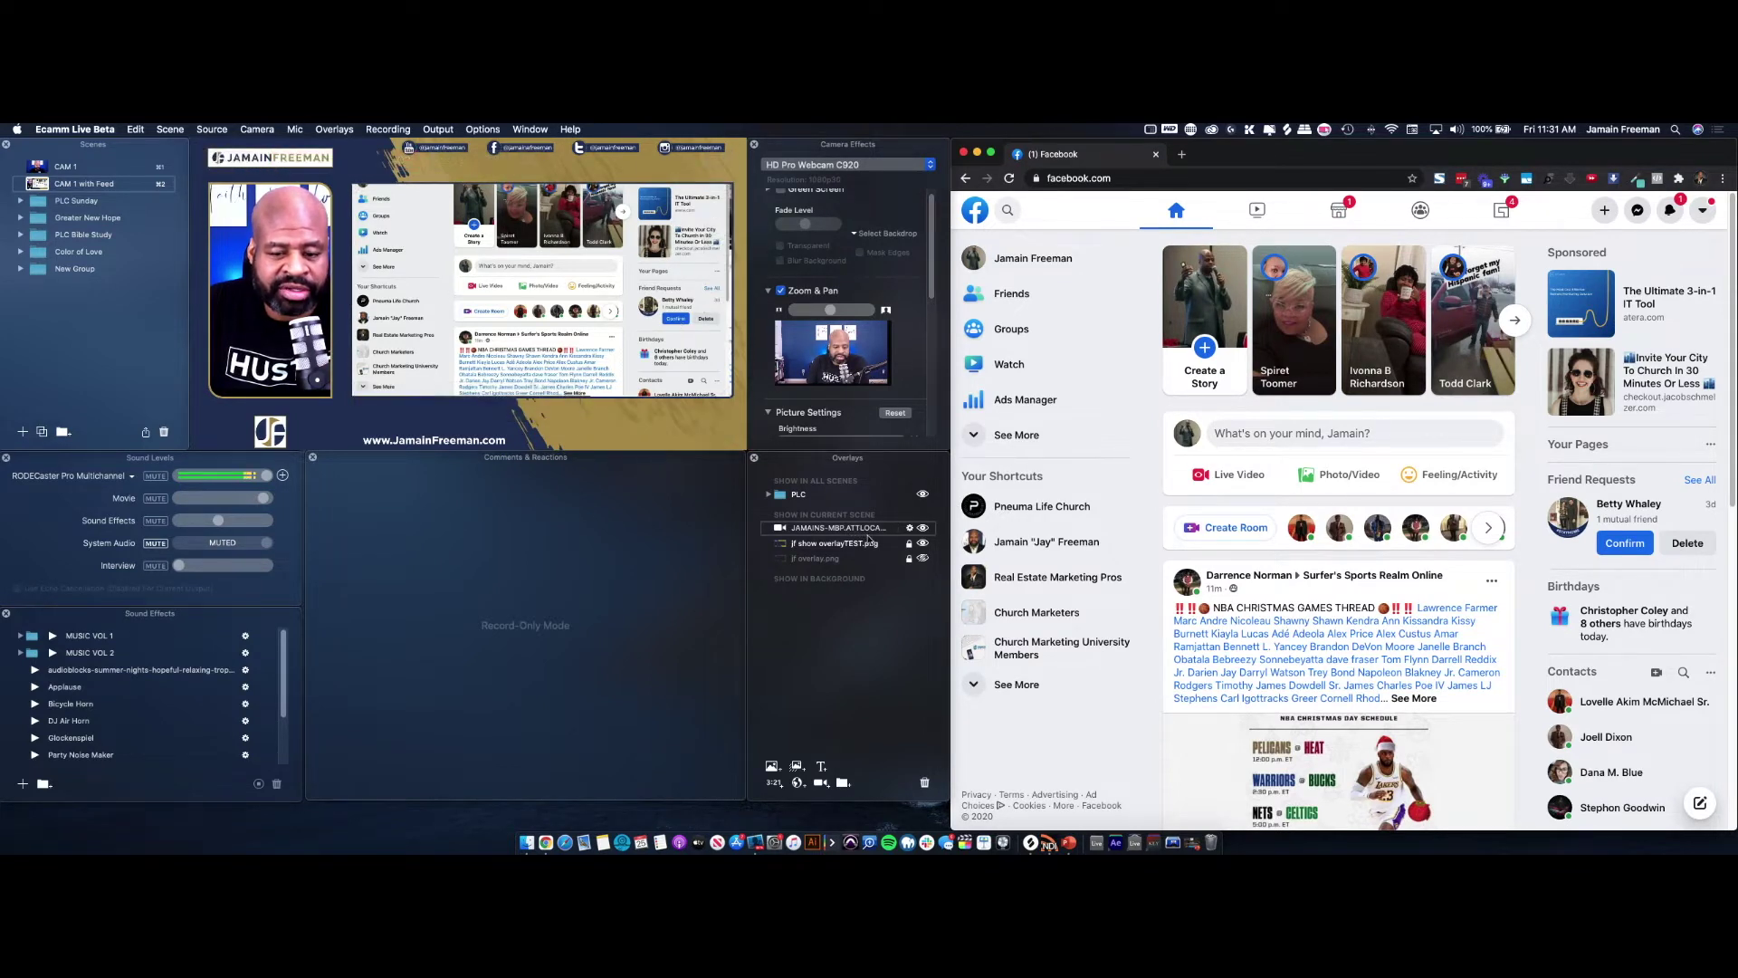
left_click_drag(872, 554, 876, 570)
mouse_move(450, 282)
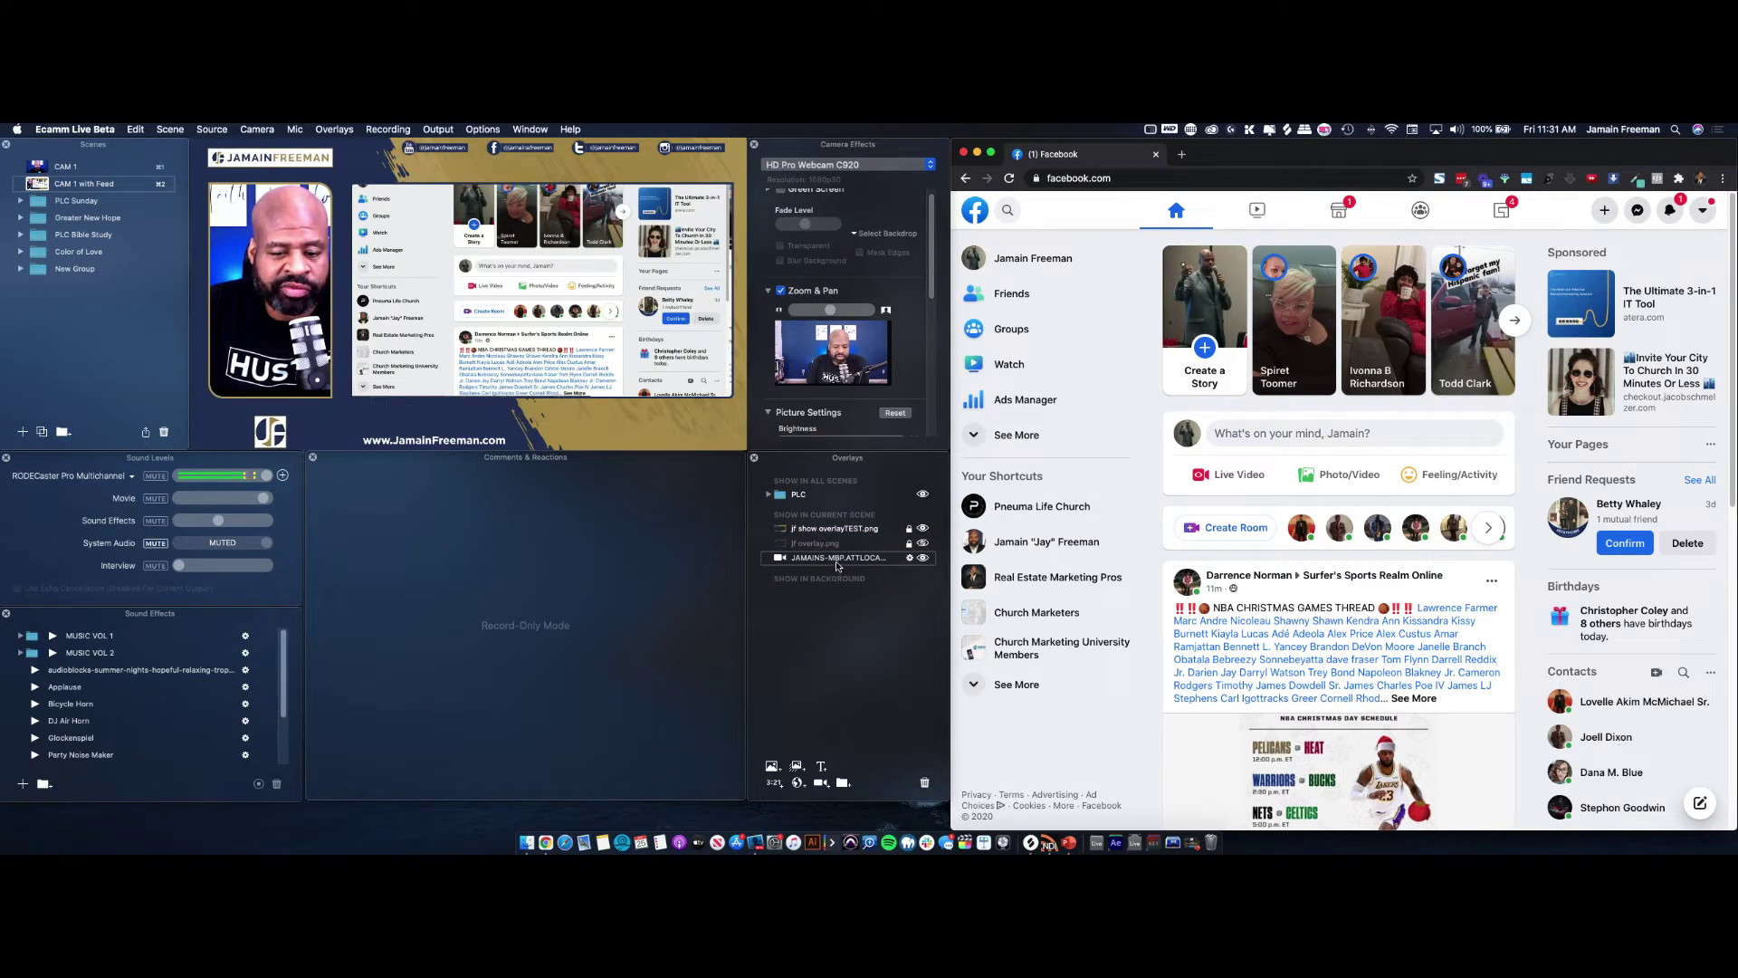
mouse_move(563, 261)
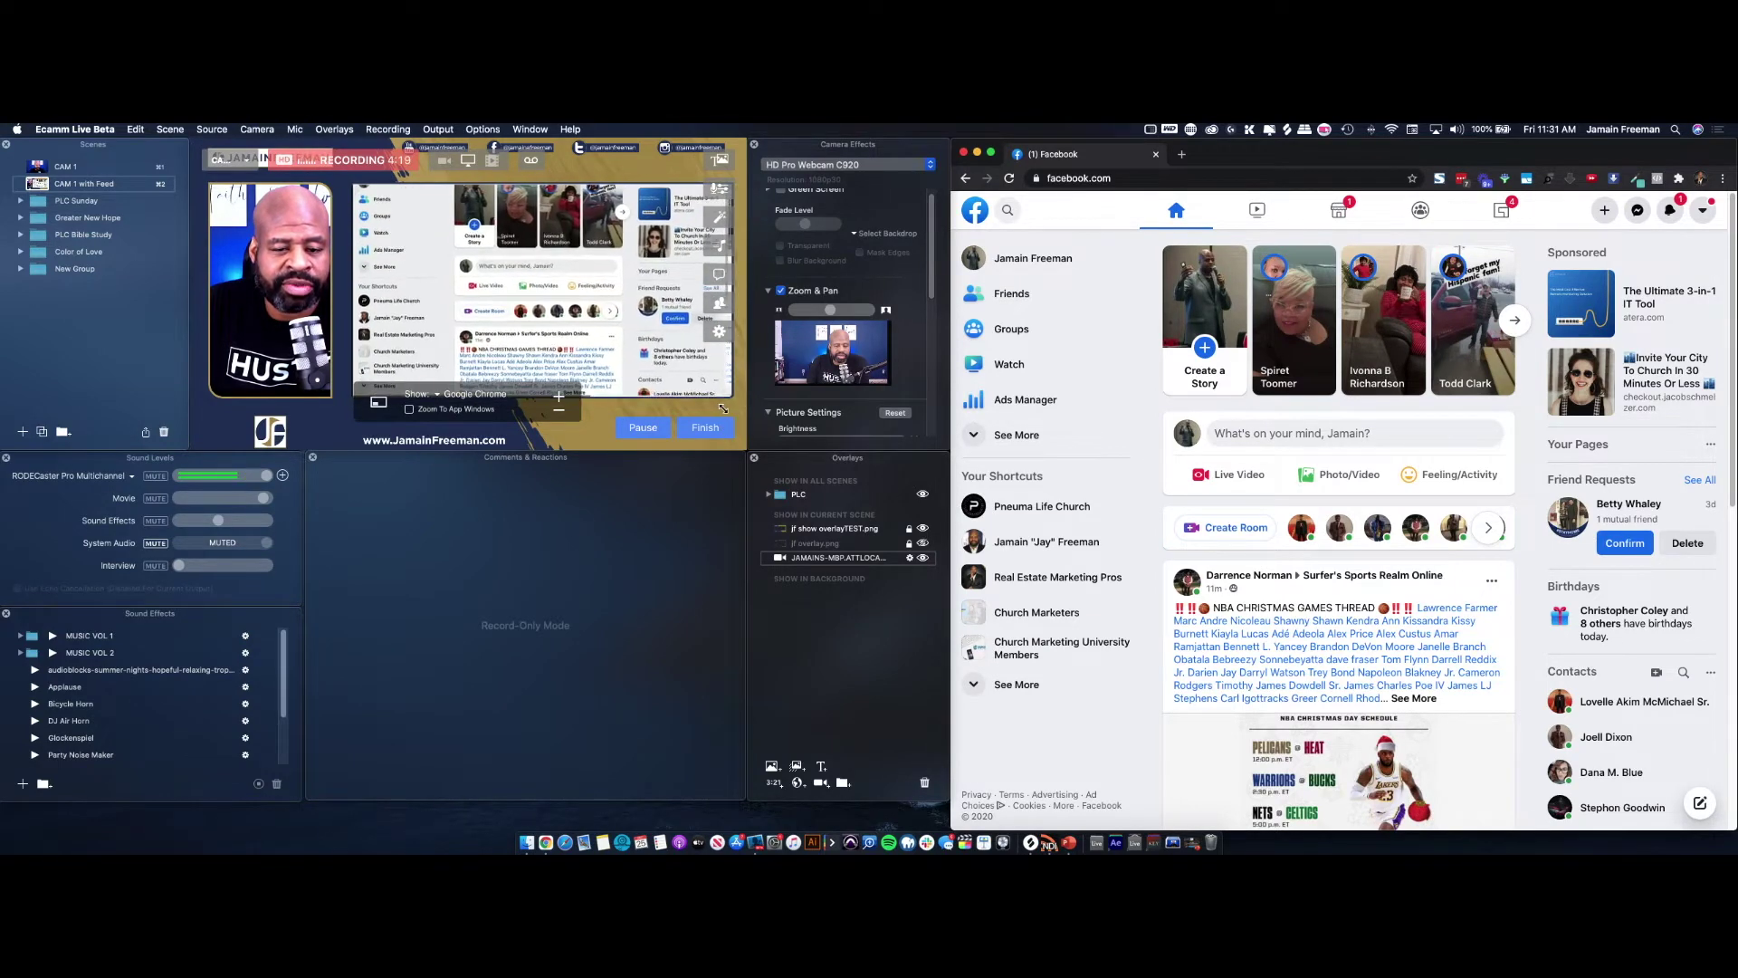
Step: Hide overlayTEST.png, toggling the screen capture overlay off and back on
left_click(923, 558)
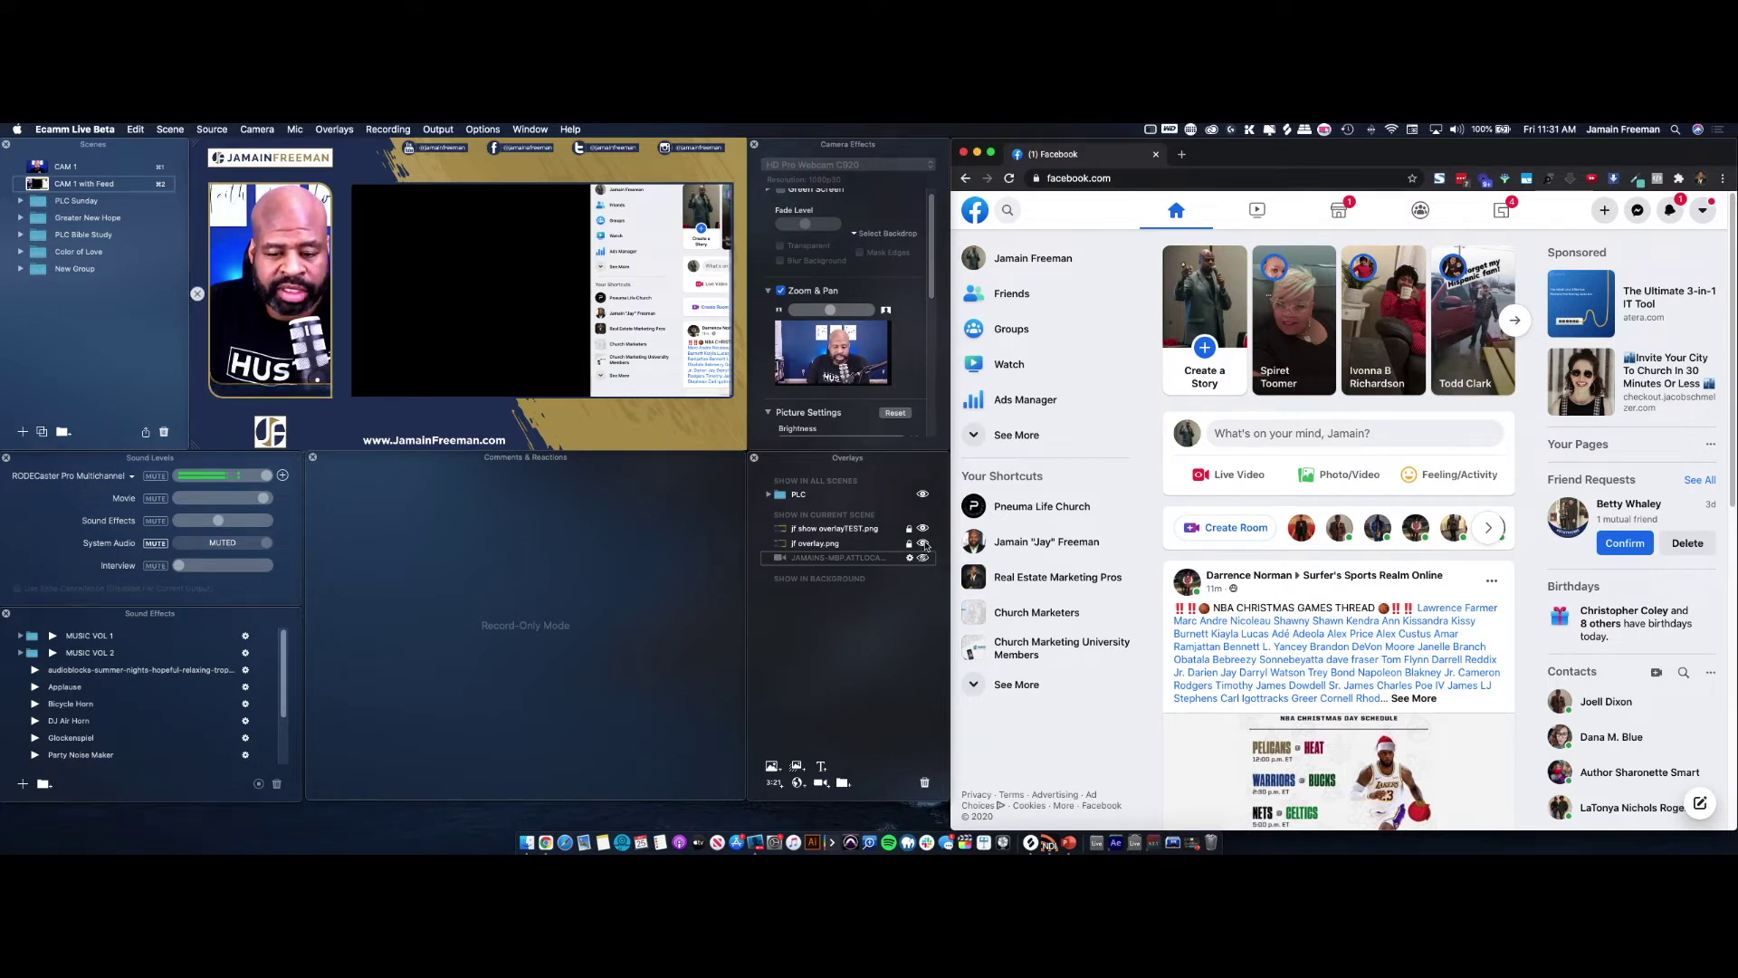
left_click(924, 529)
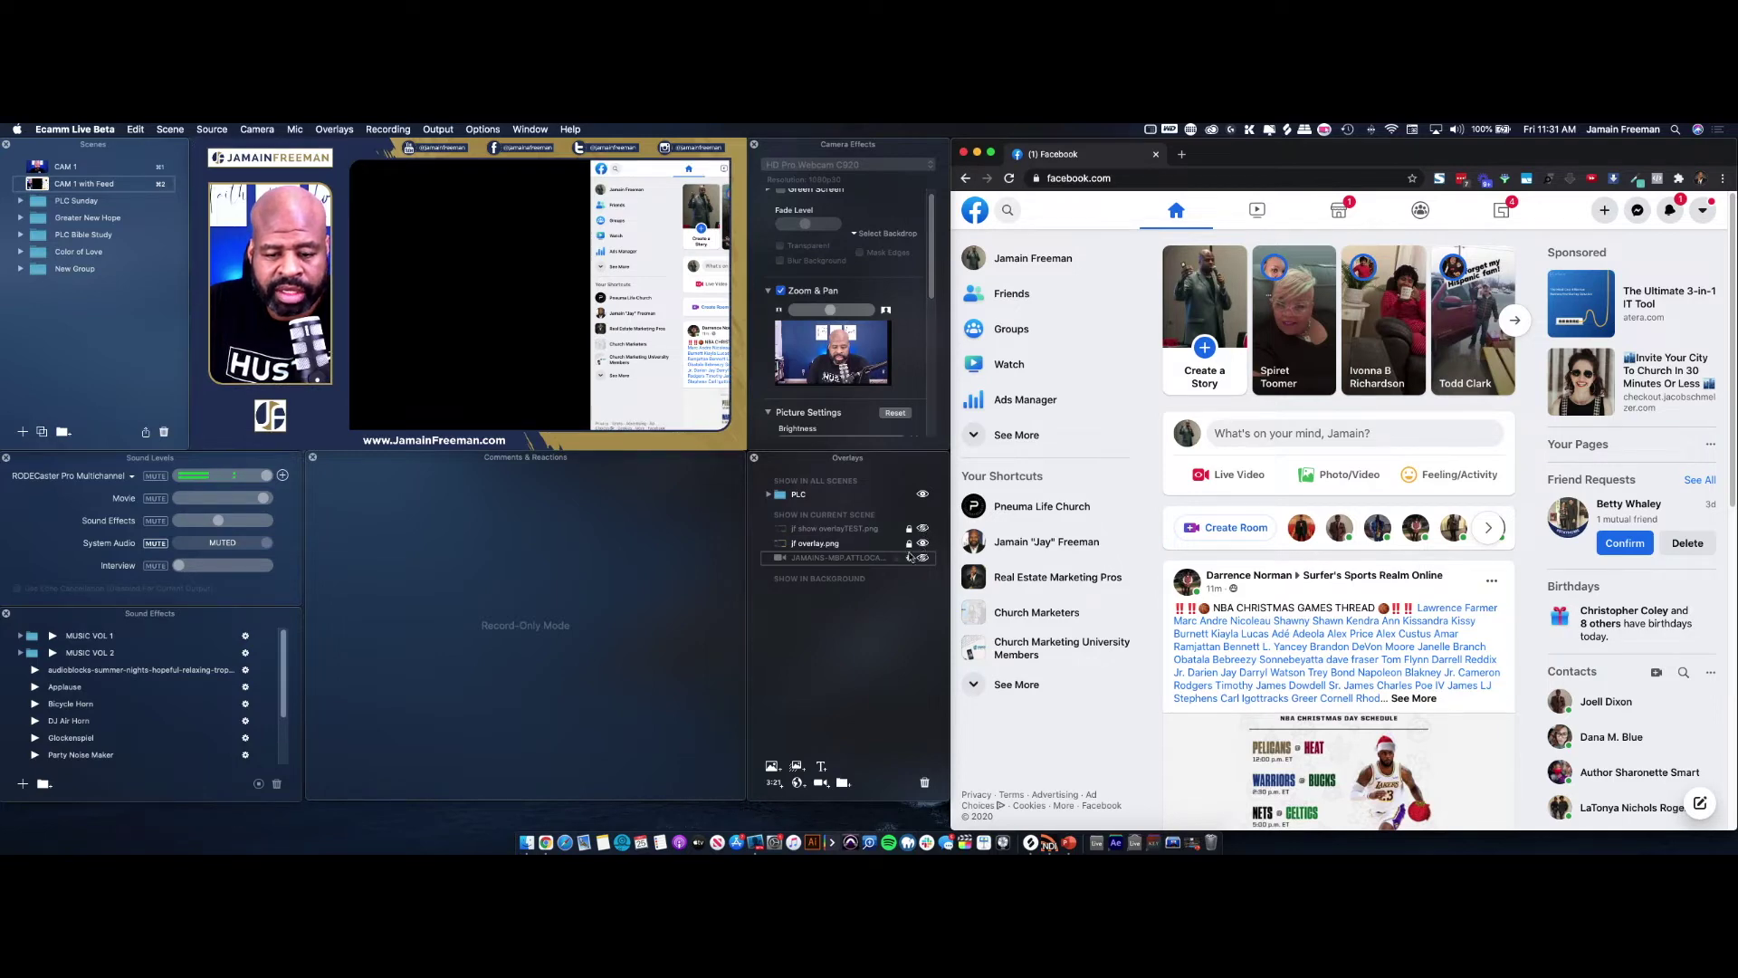
left_click(924, 558)
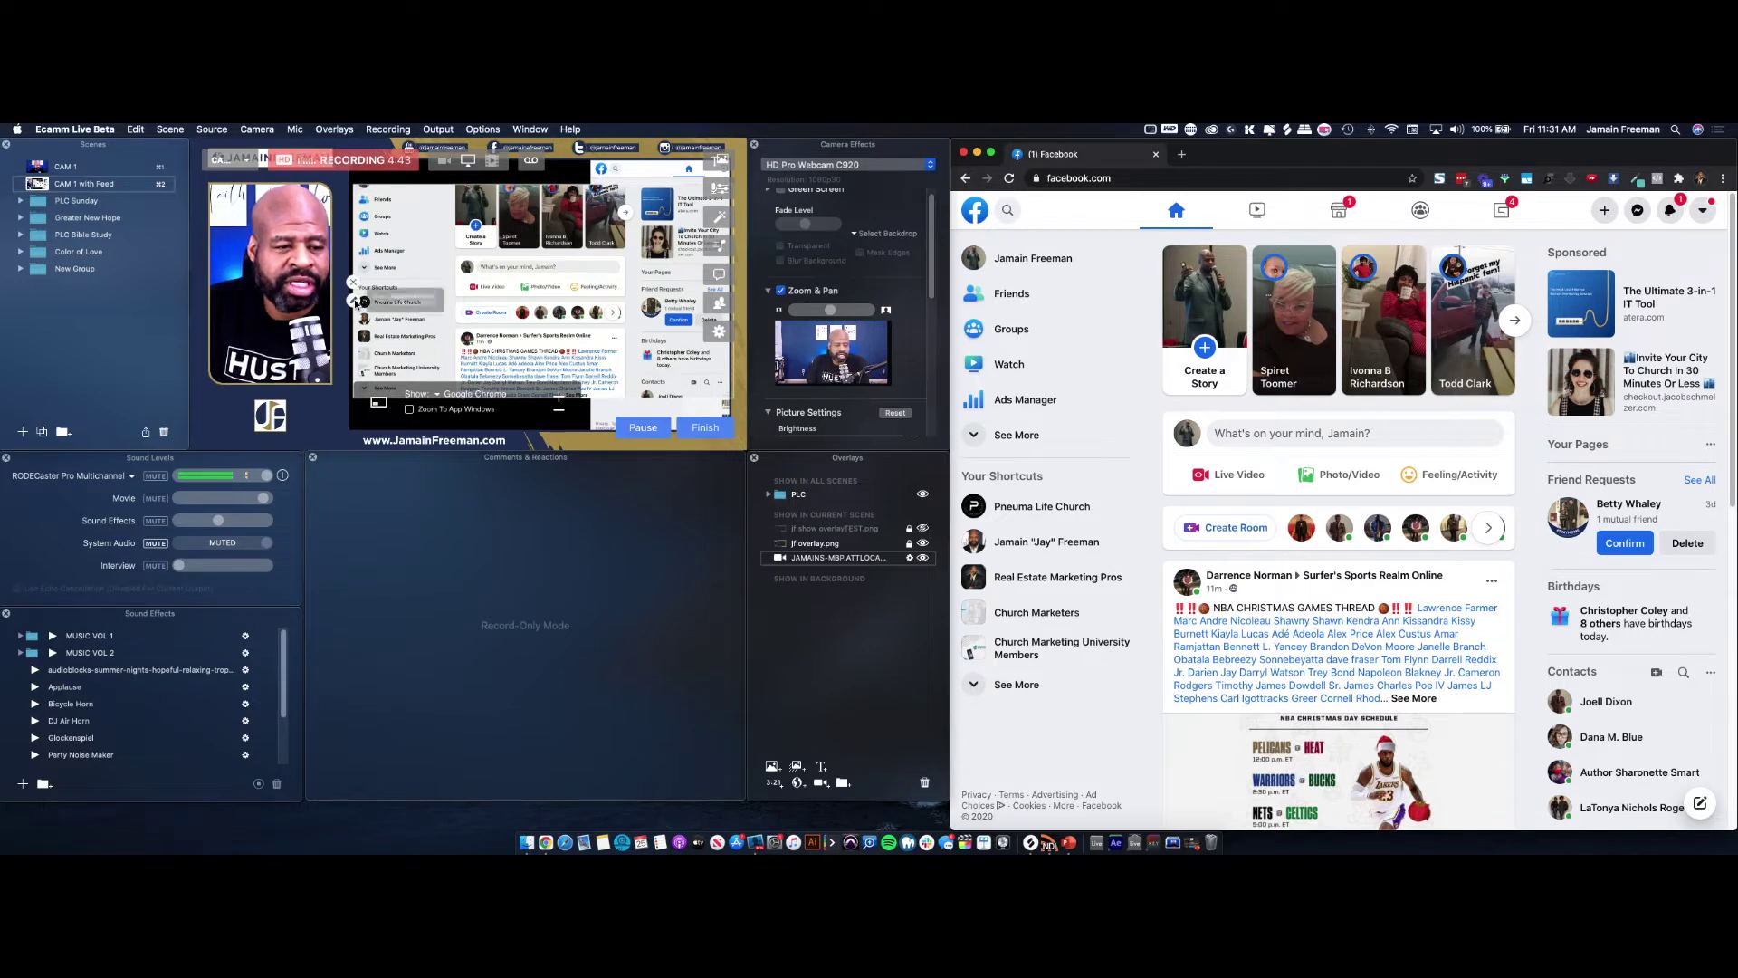
Step: Keep the screen overlay's aspect ratio at Wide (16:9)
left_click(355, 303)
left_click(470, 309)
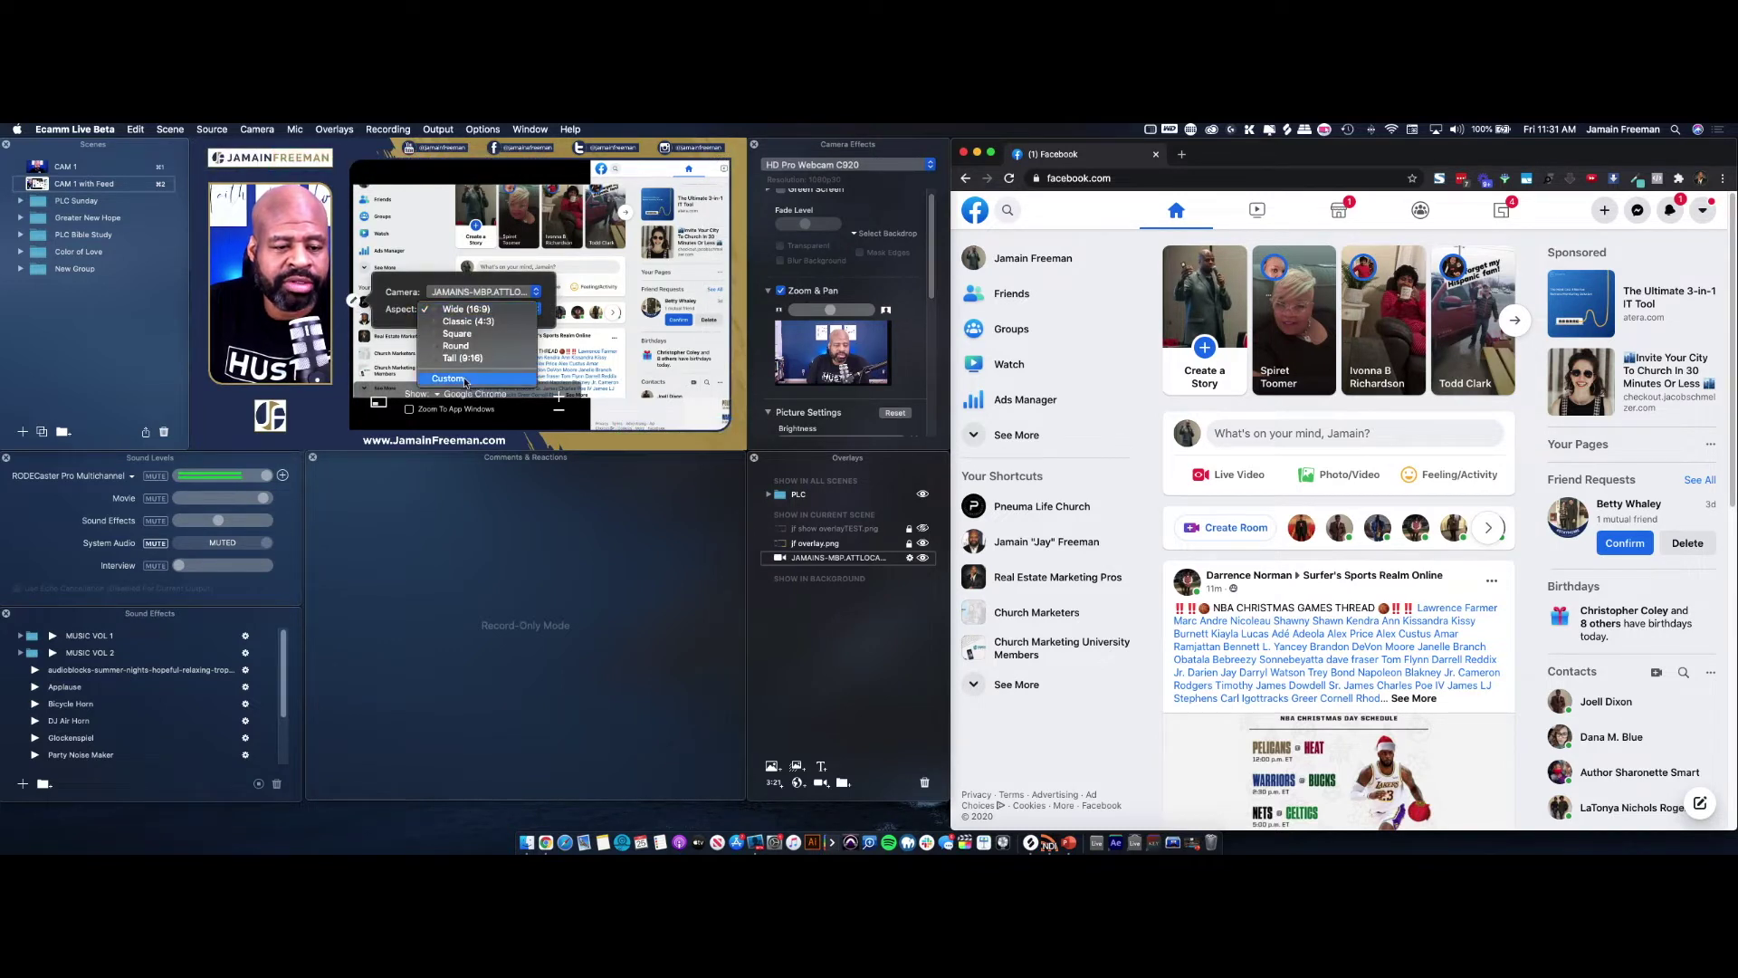
left_click(500, 309)
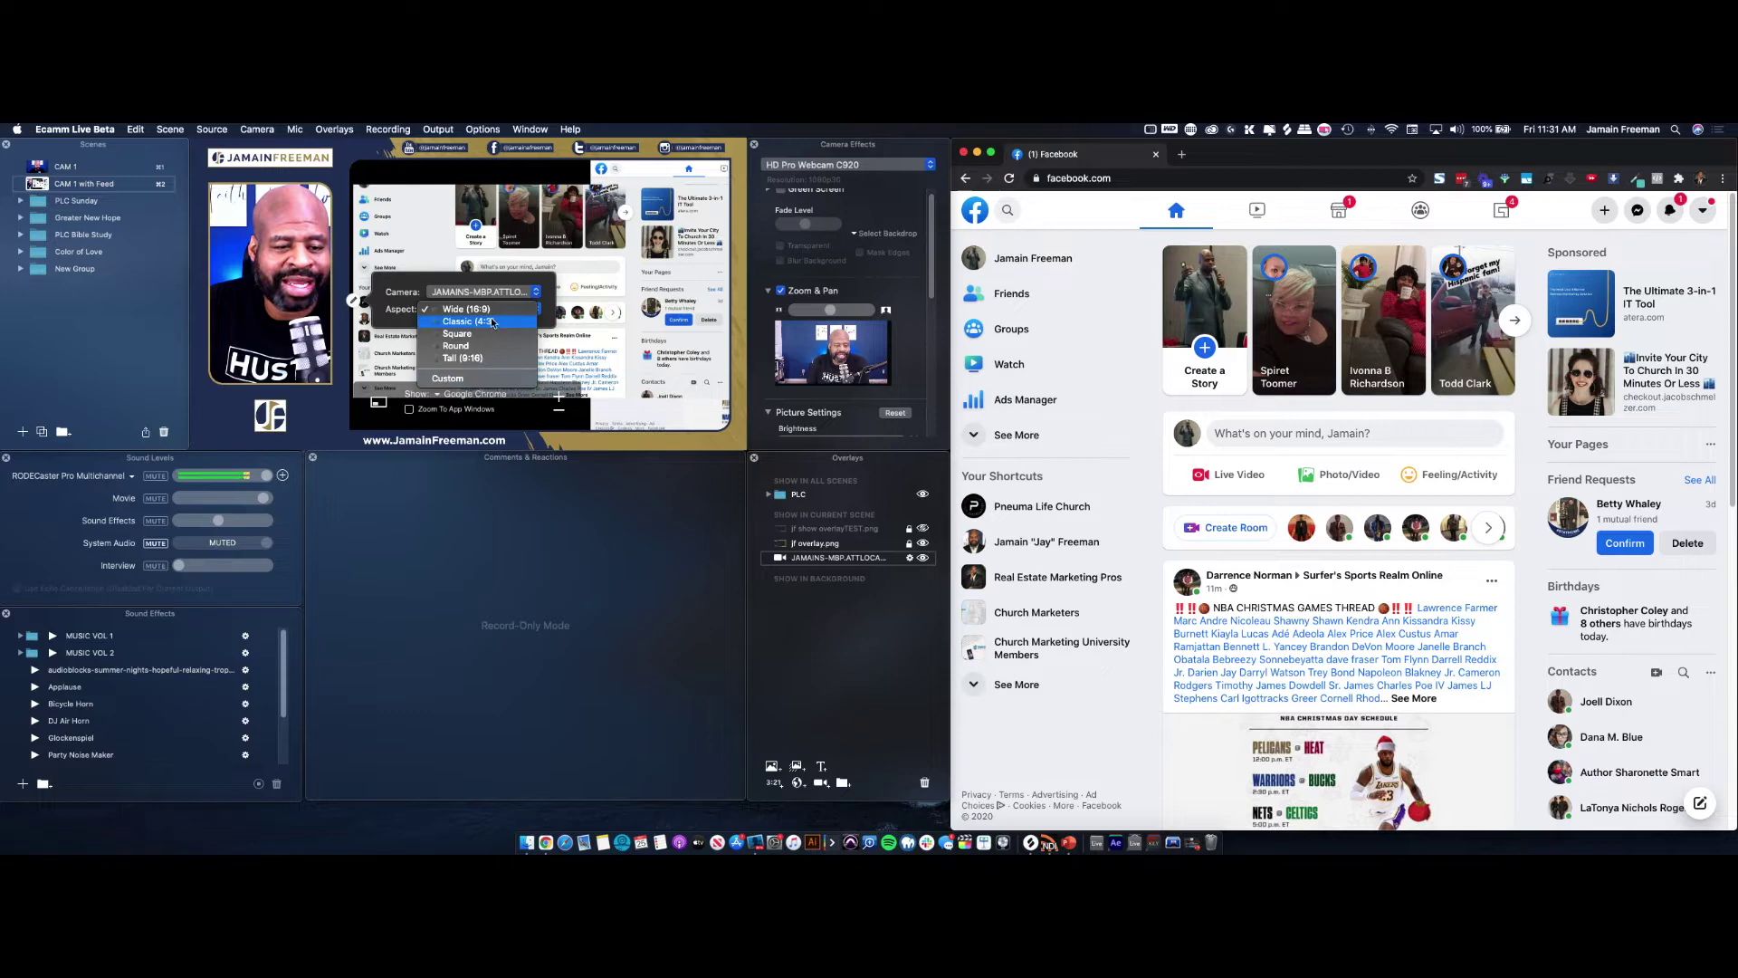
left_click(494, 328)
Step: Pan and enlarge the Chrome capture in the frame, then scroll to confirm it updates live
left_click_drag(598, 264, 586, 255)
left_click_drag(622, 369, 722, 373)
scroll(1289, 338, "down", 5)
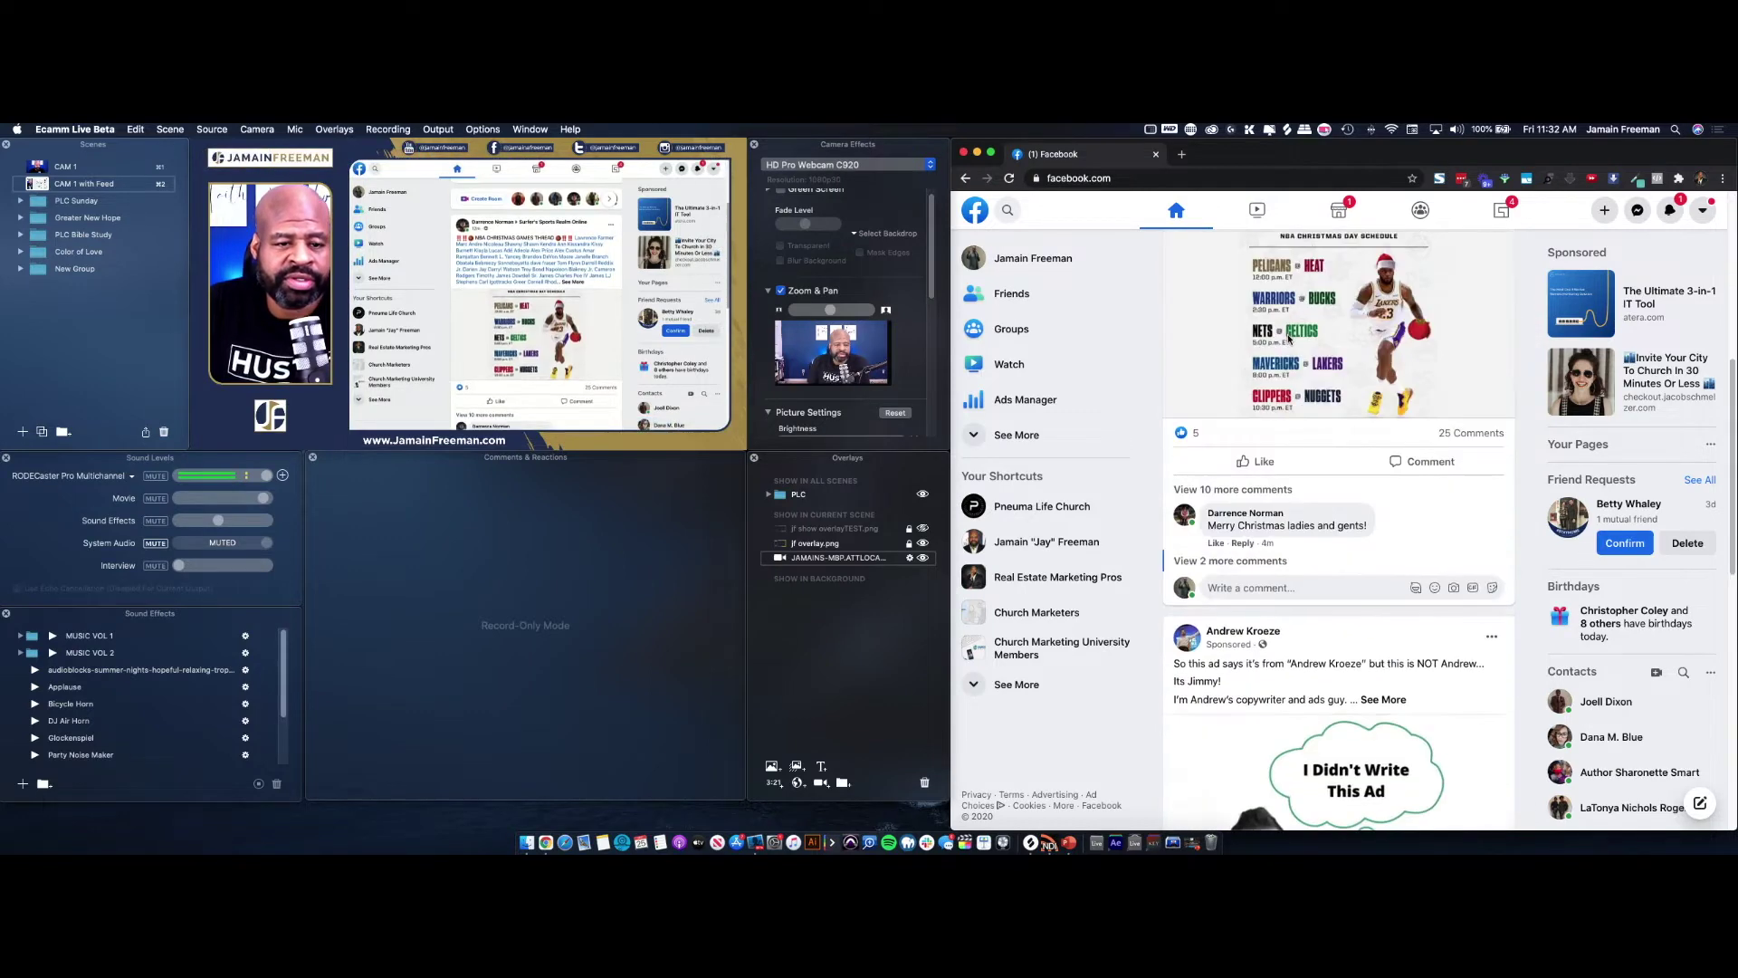
scroll(1290, 339, "down", 10)
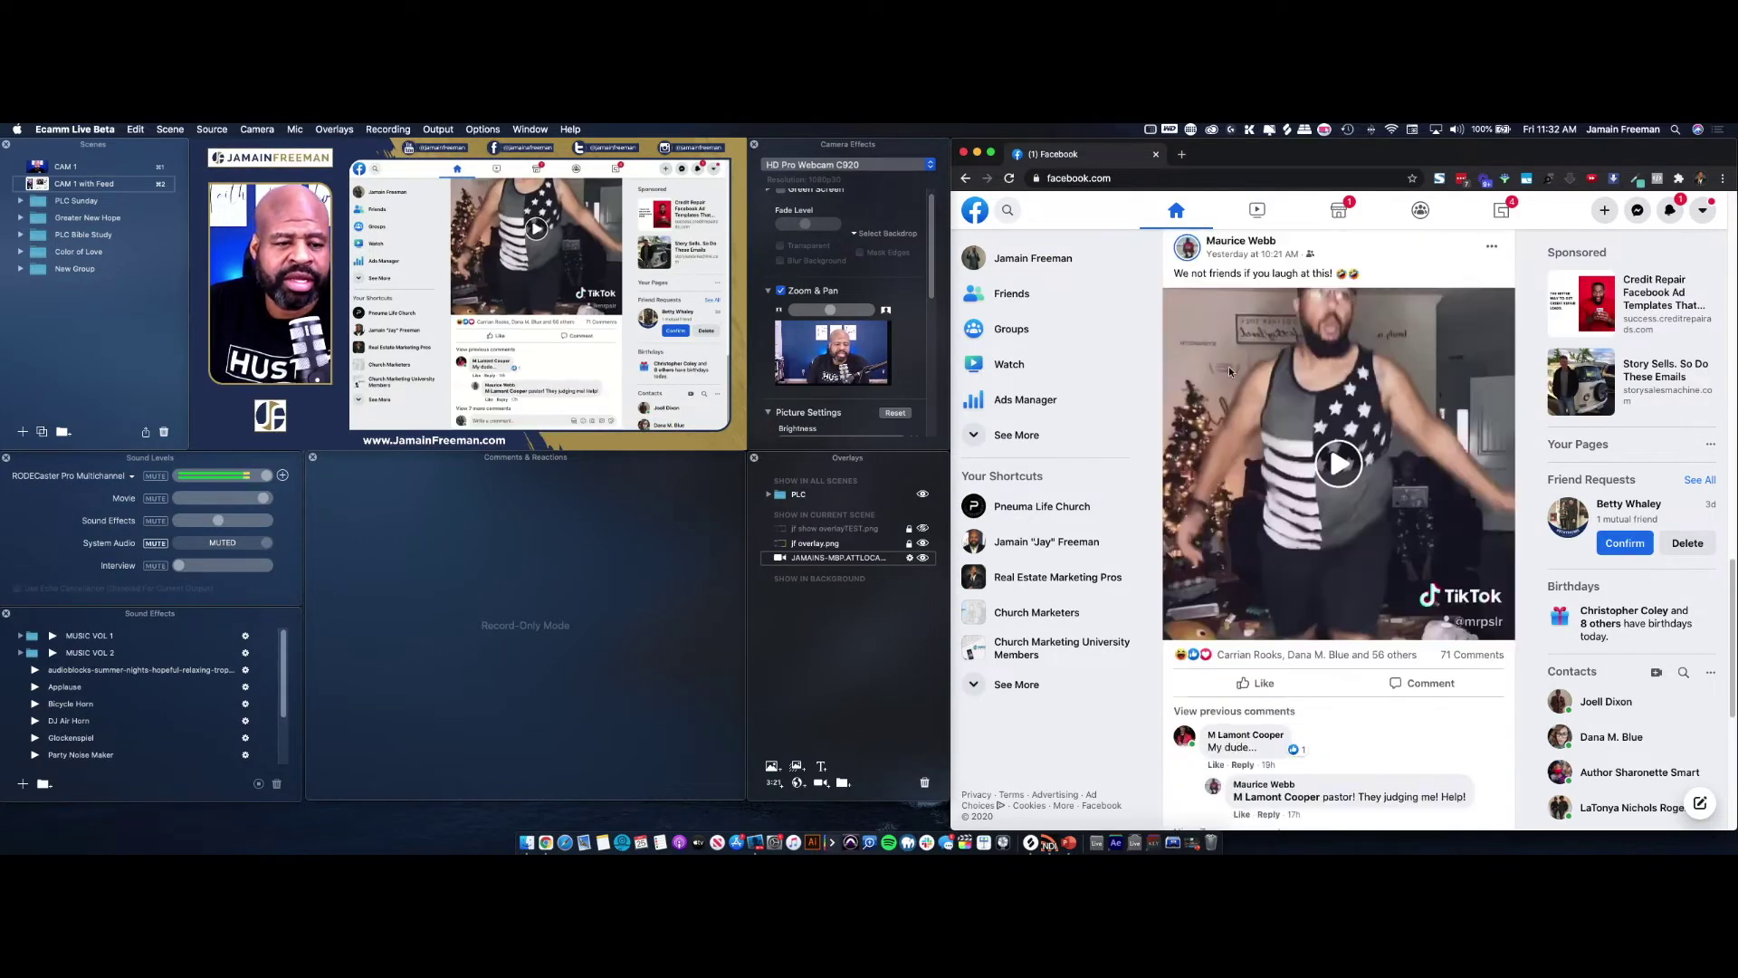
scroll(1229, 371, "up", 15)
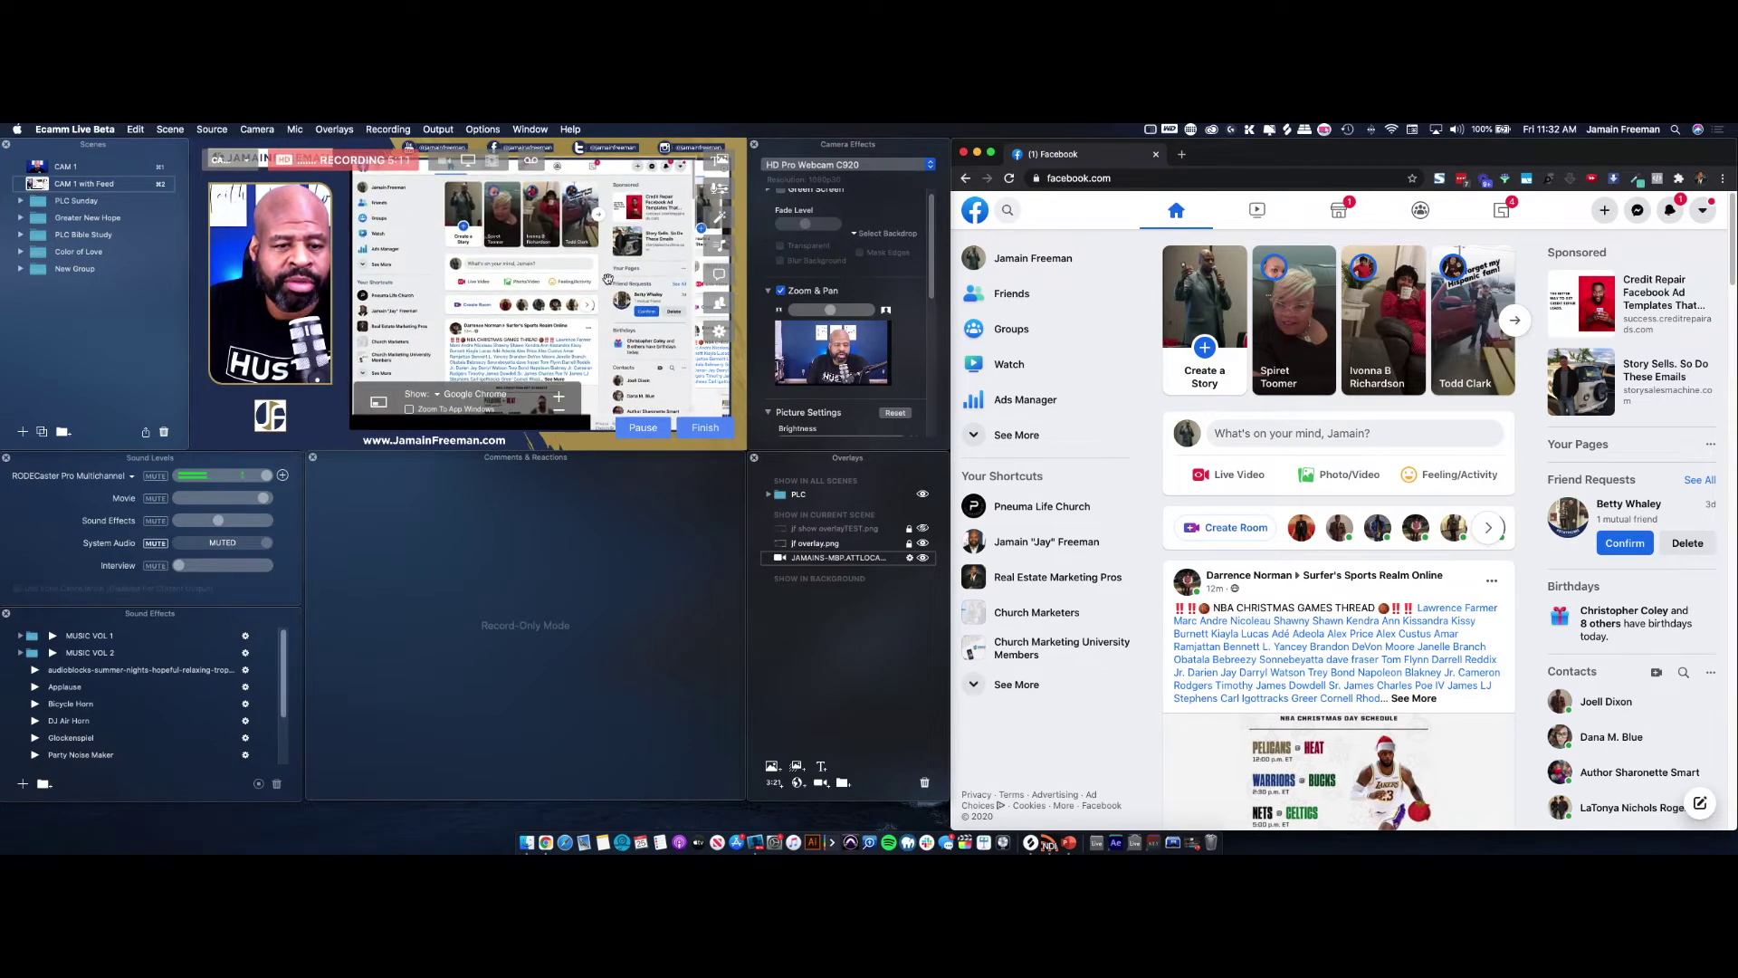
Step: Switch the screen overlay's aspect ratio to Custom
right_click(418, 288)
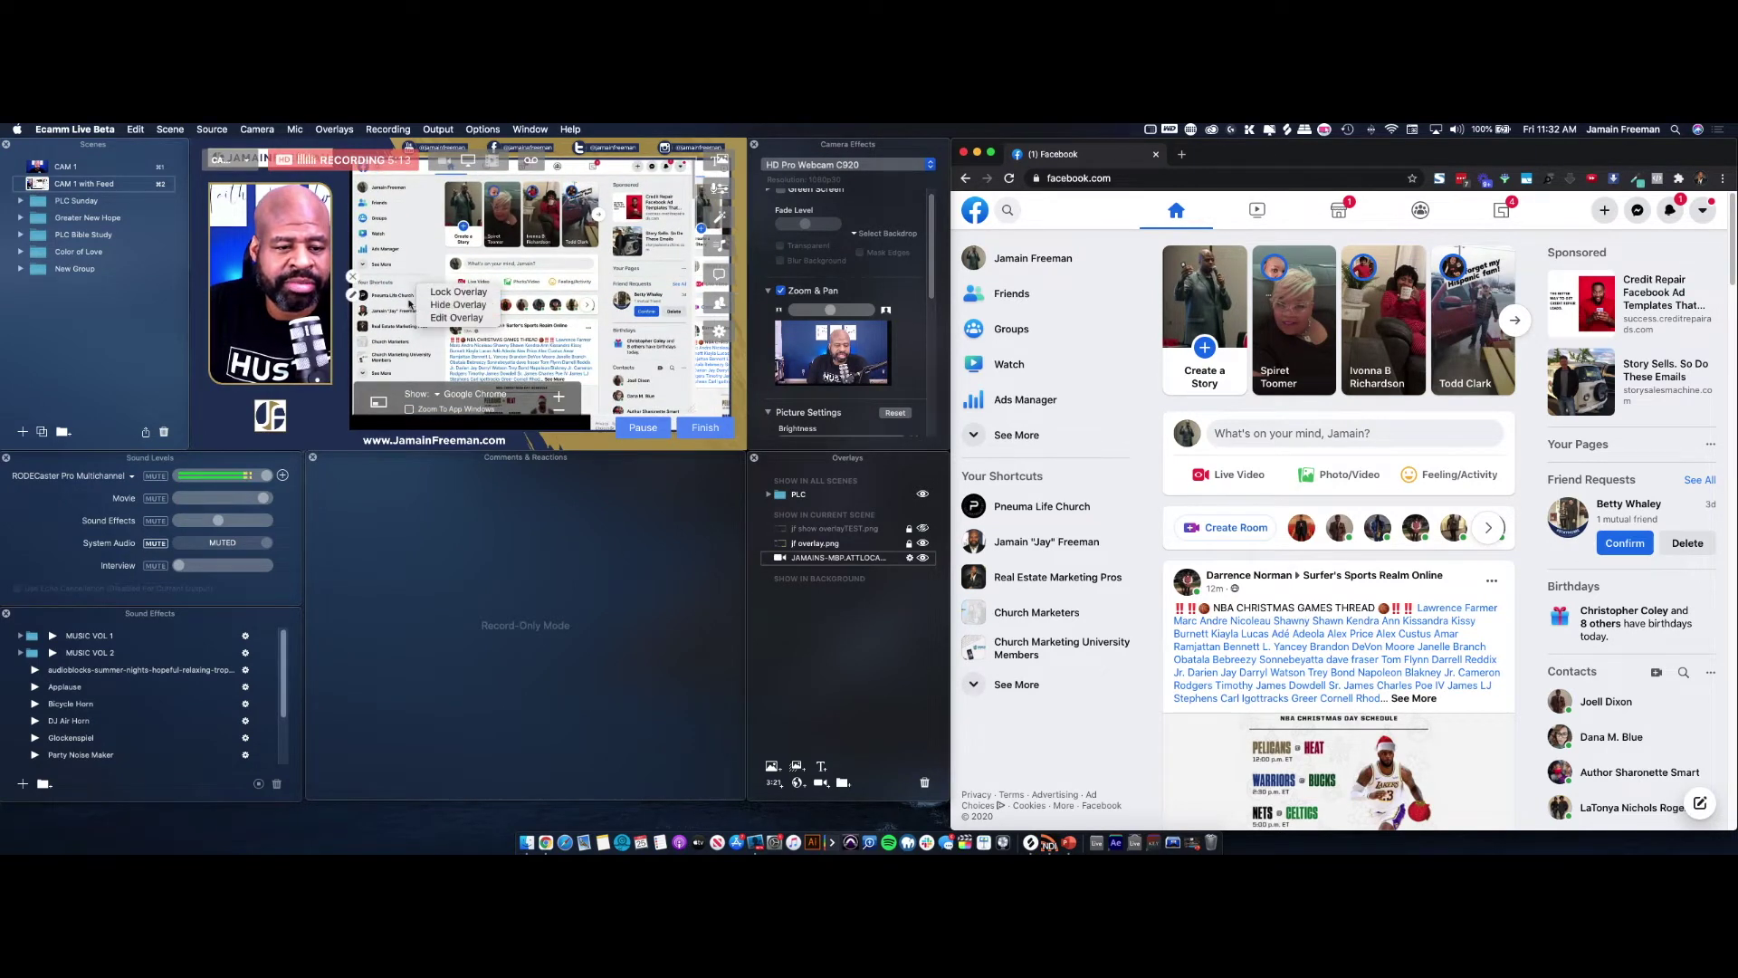
left_click(409, 305)
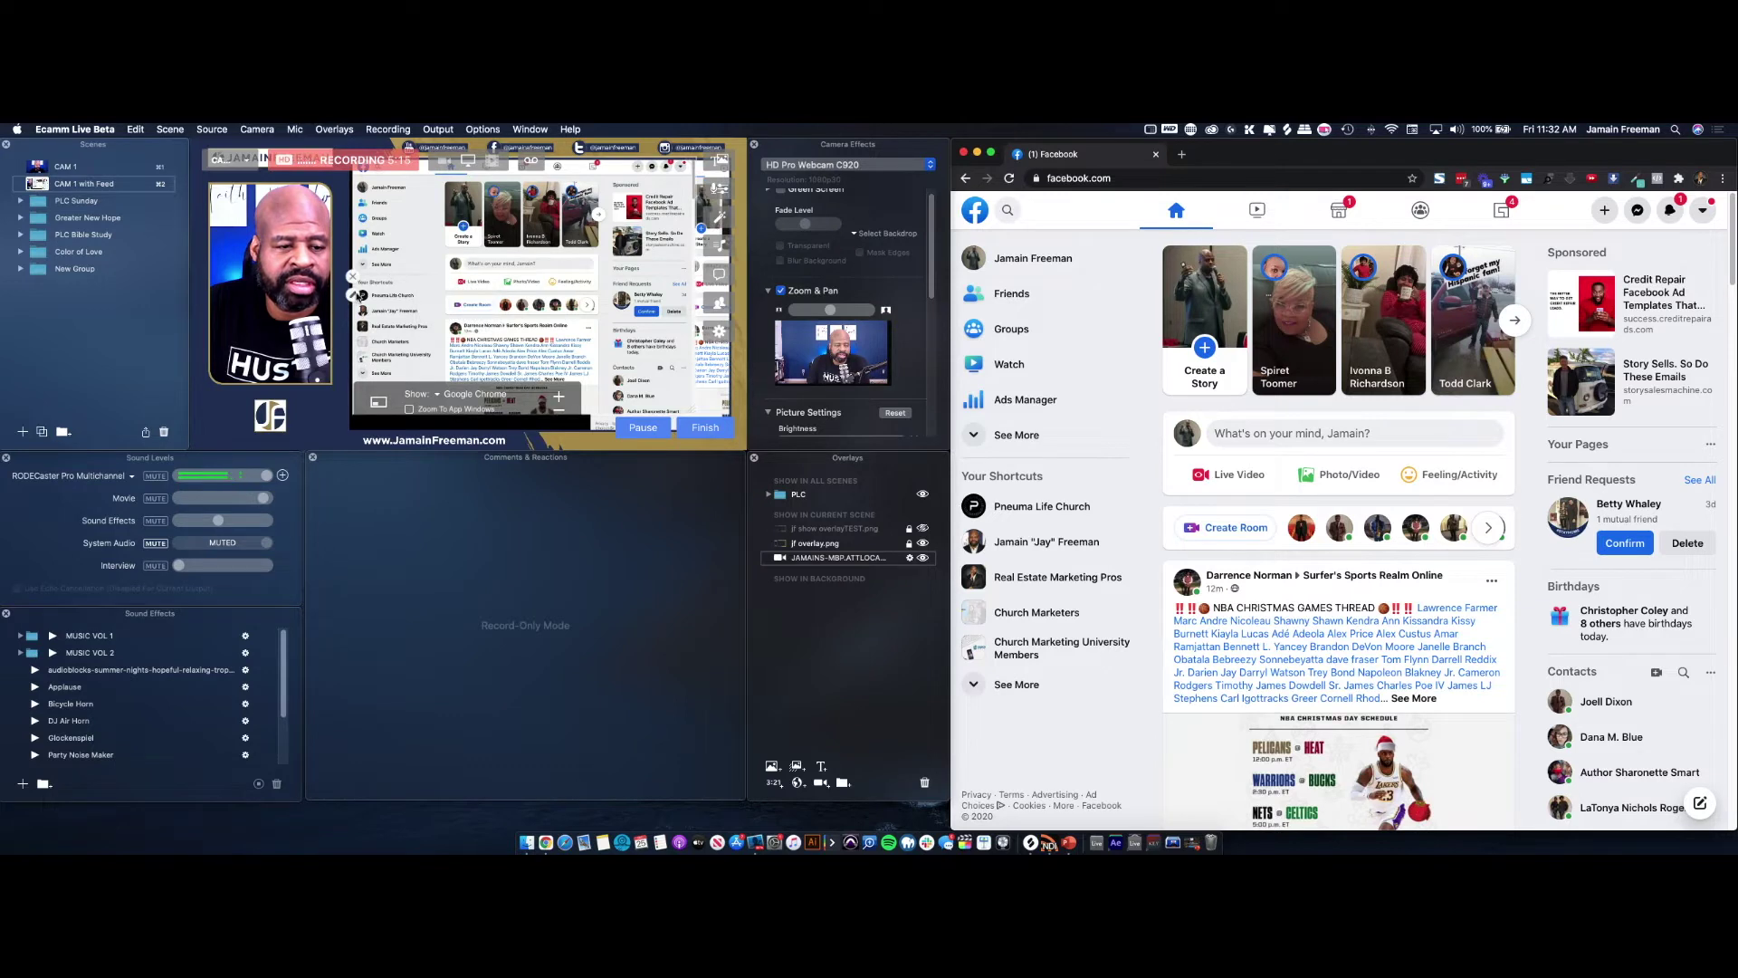
left_click(357, 296)
left_click(480, 303)
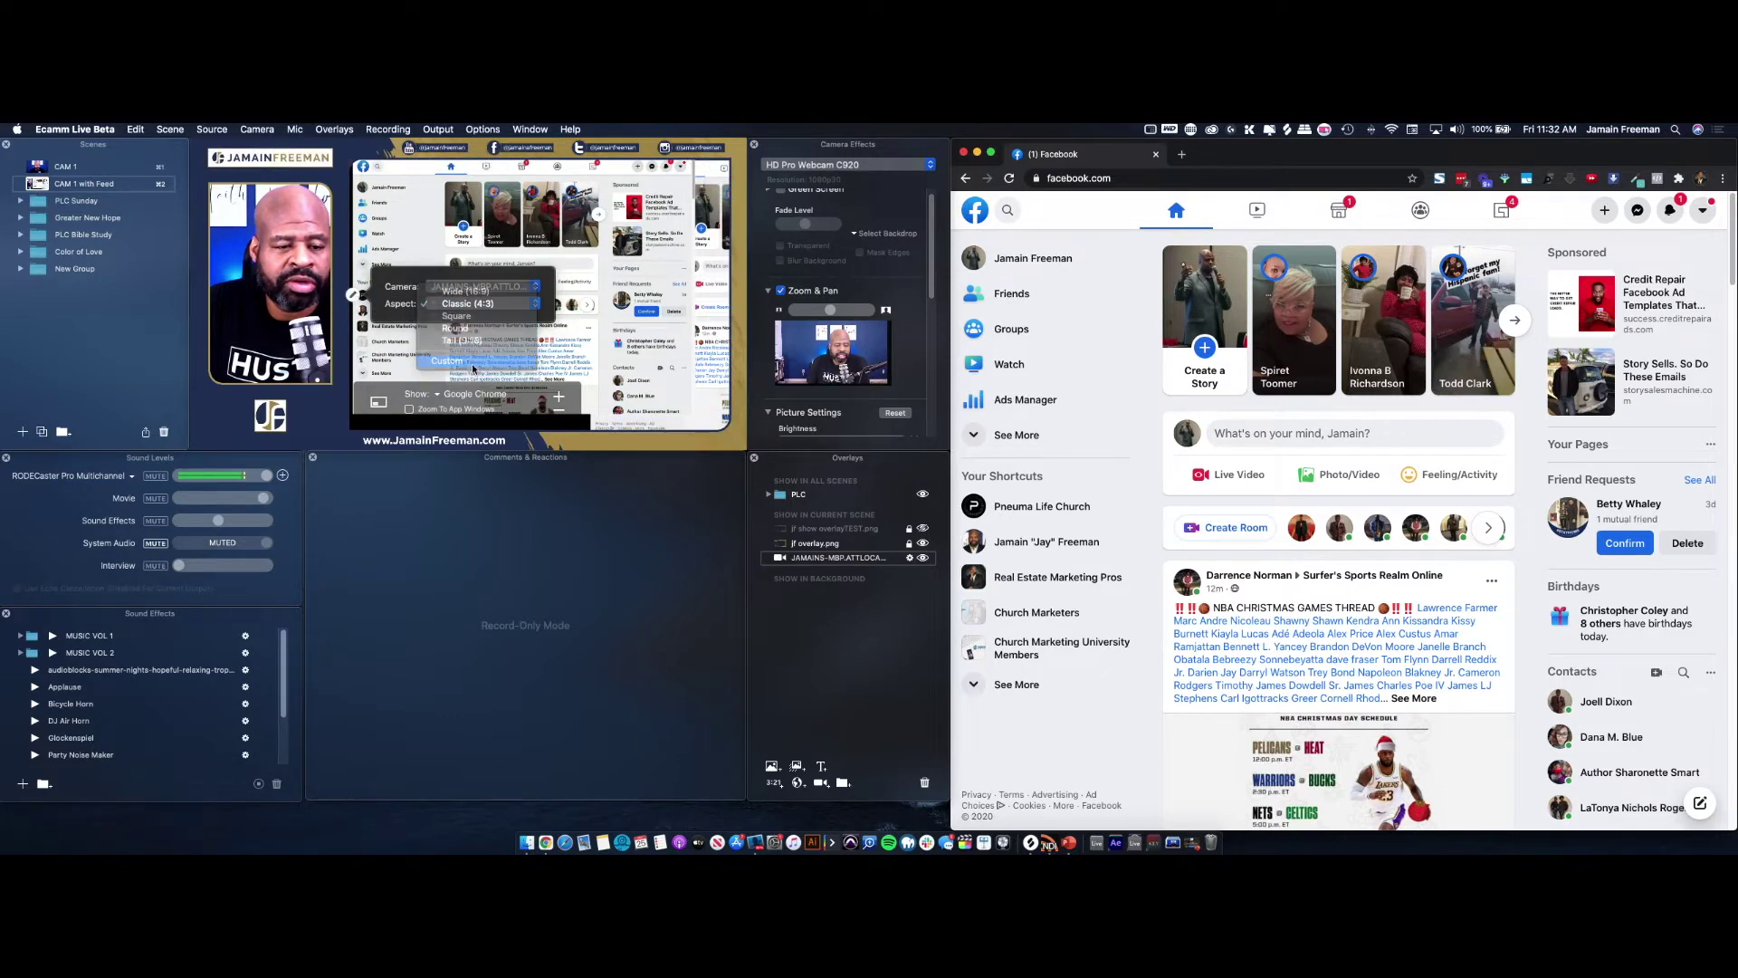
left_click(473, 364)
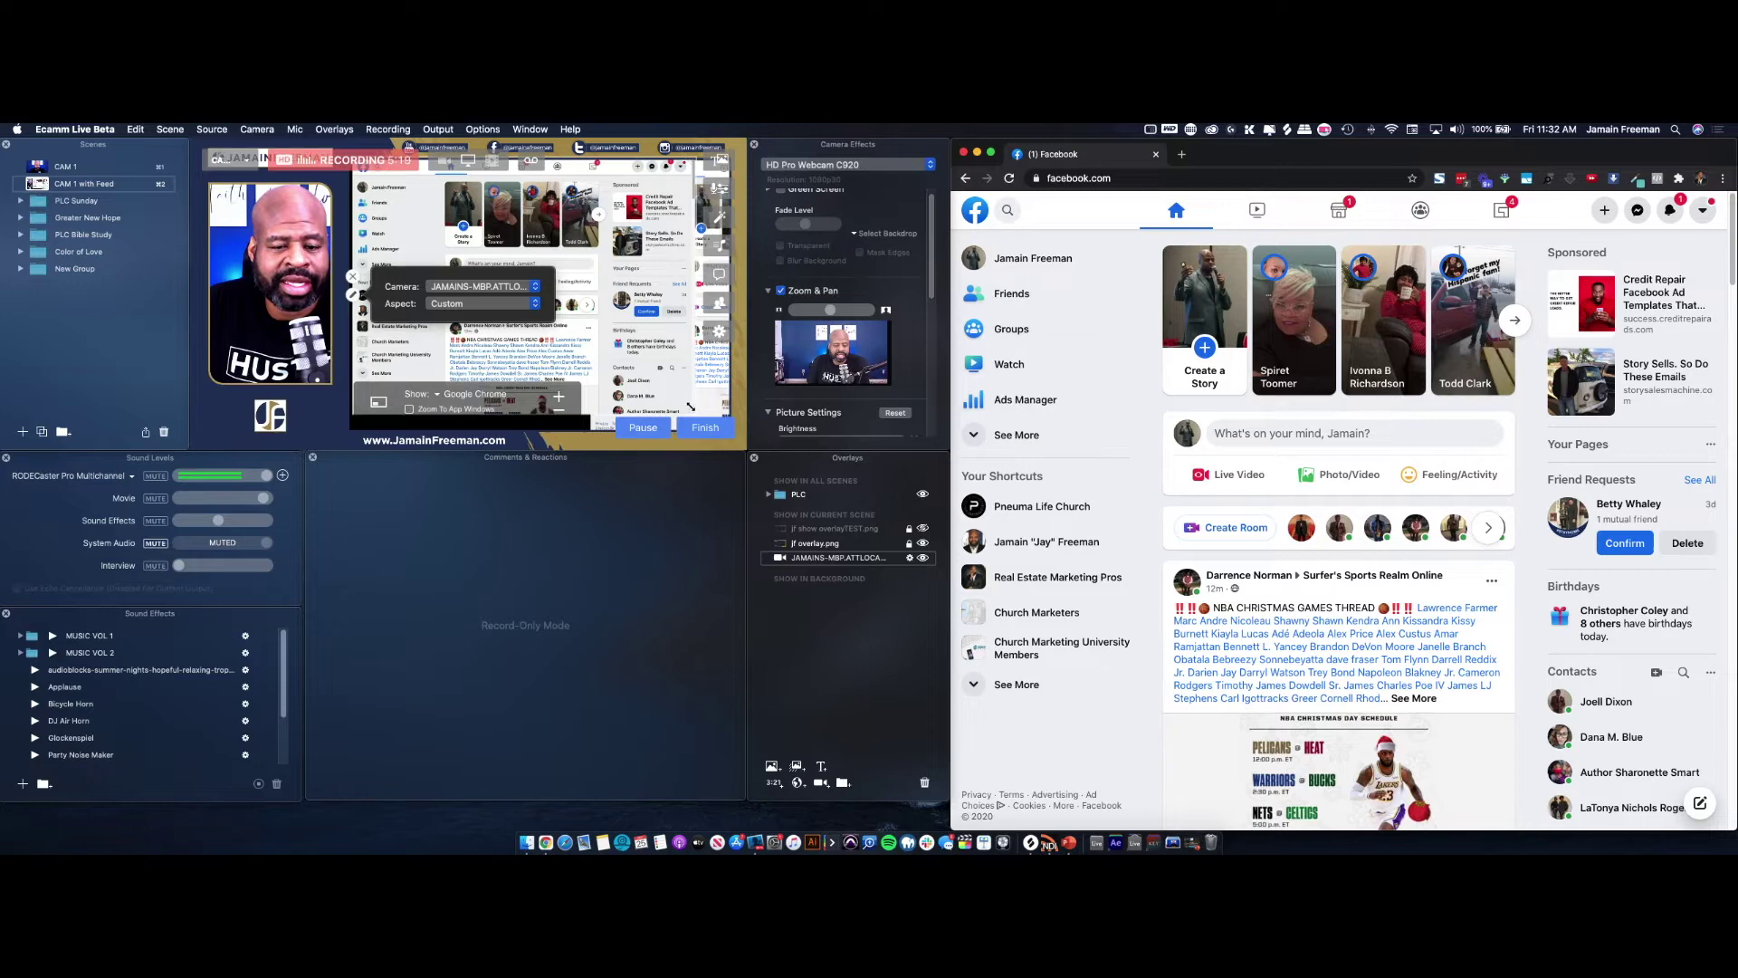
Step: Shrink the screen overlay to fit the frame and move the Show: Google Chrome bar back down
mouse_move(691, 406)
left_mouse_down()
mouse_move(582, 349)
mouse_move(525, 290)
mouse_move(517, 251)
mouse_move(679, 304)
mouse_move(722, 413)
left_mouse_up()
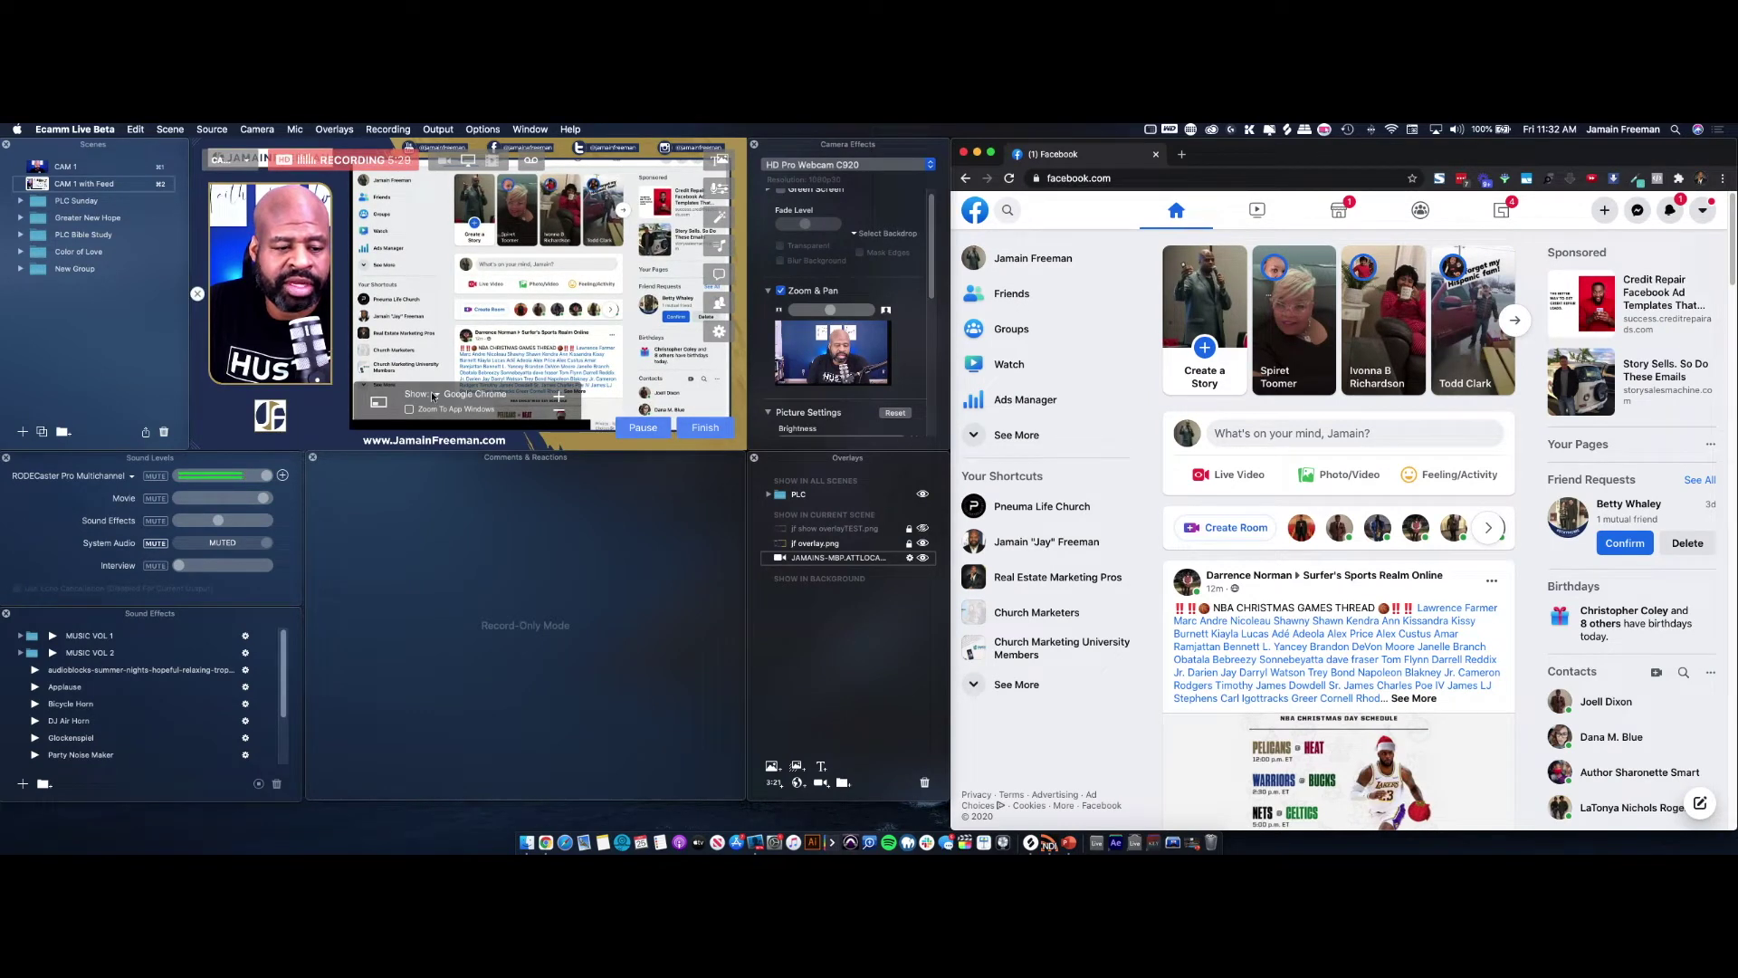
left_click_drag(433, 396, 567, 181)
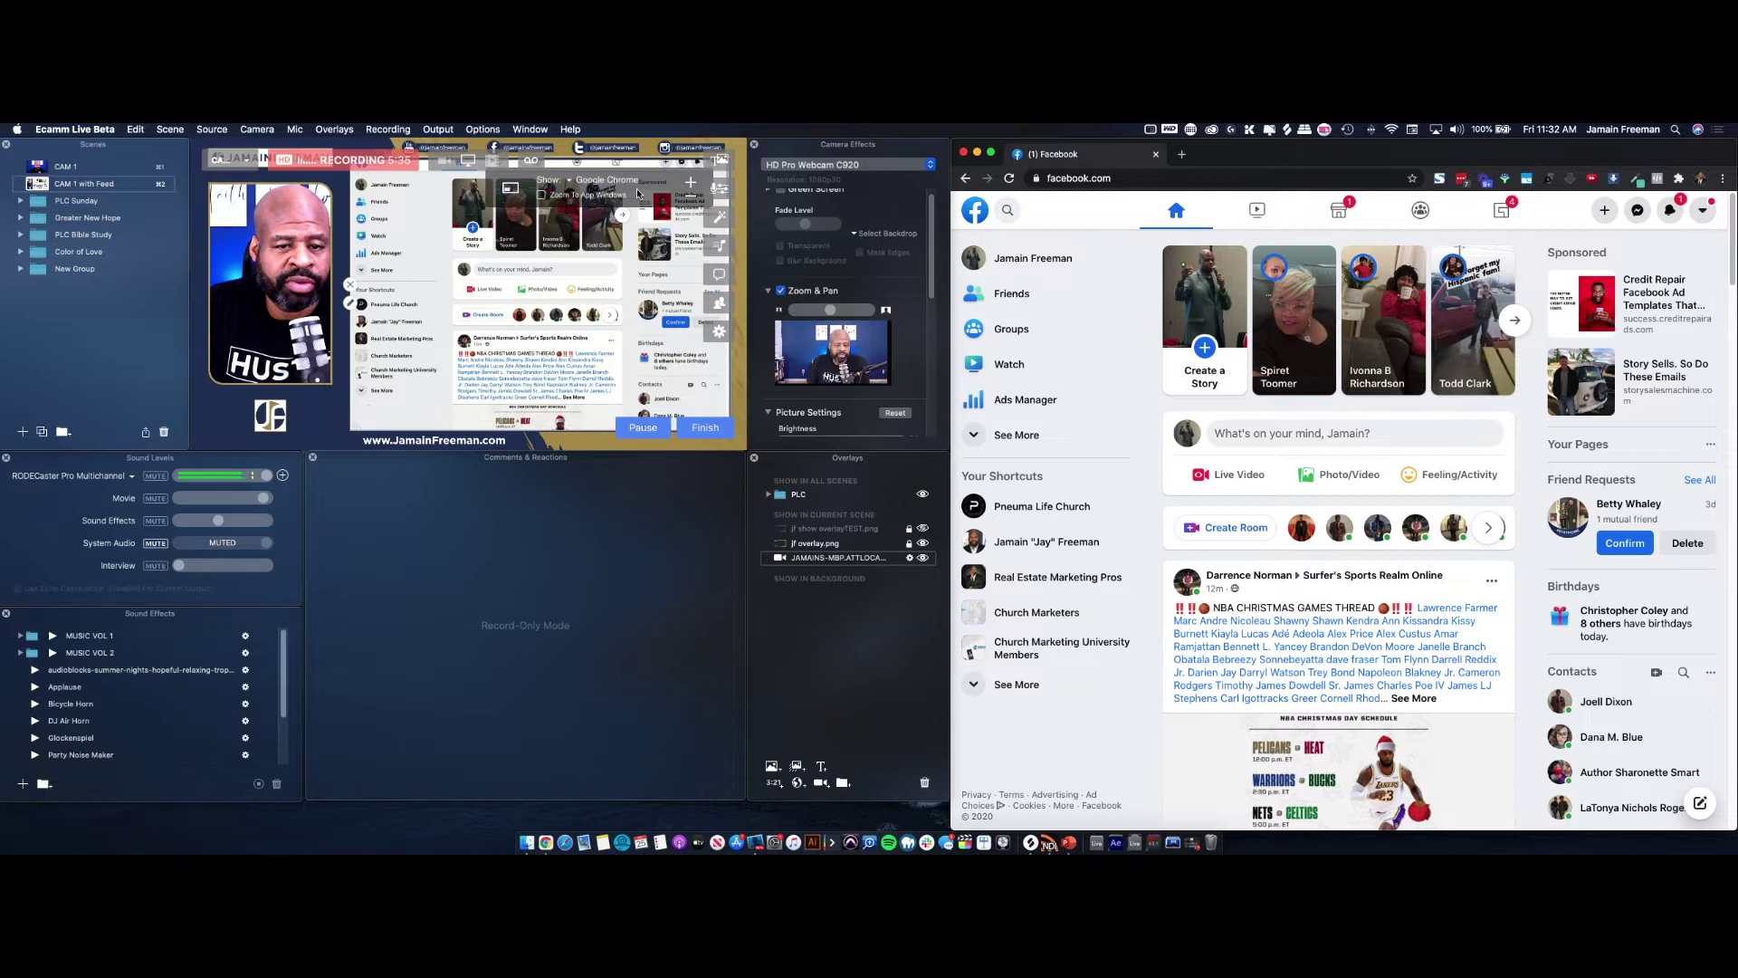
left_click_drag(639, 193, 552, 401)
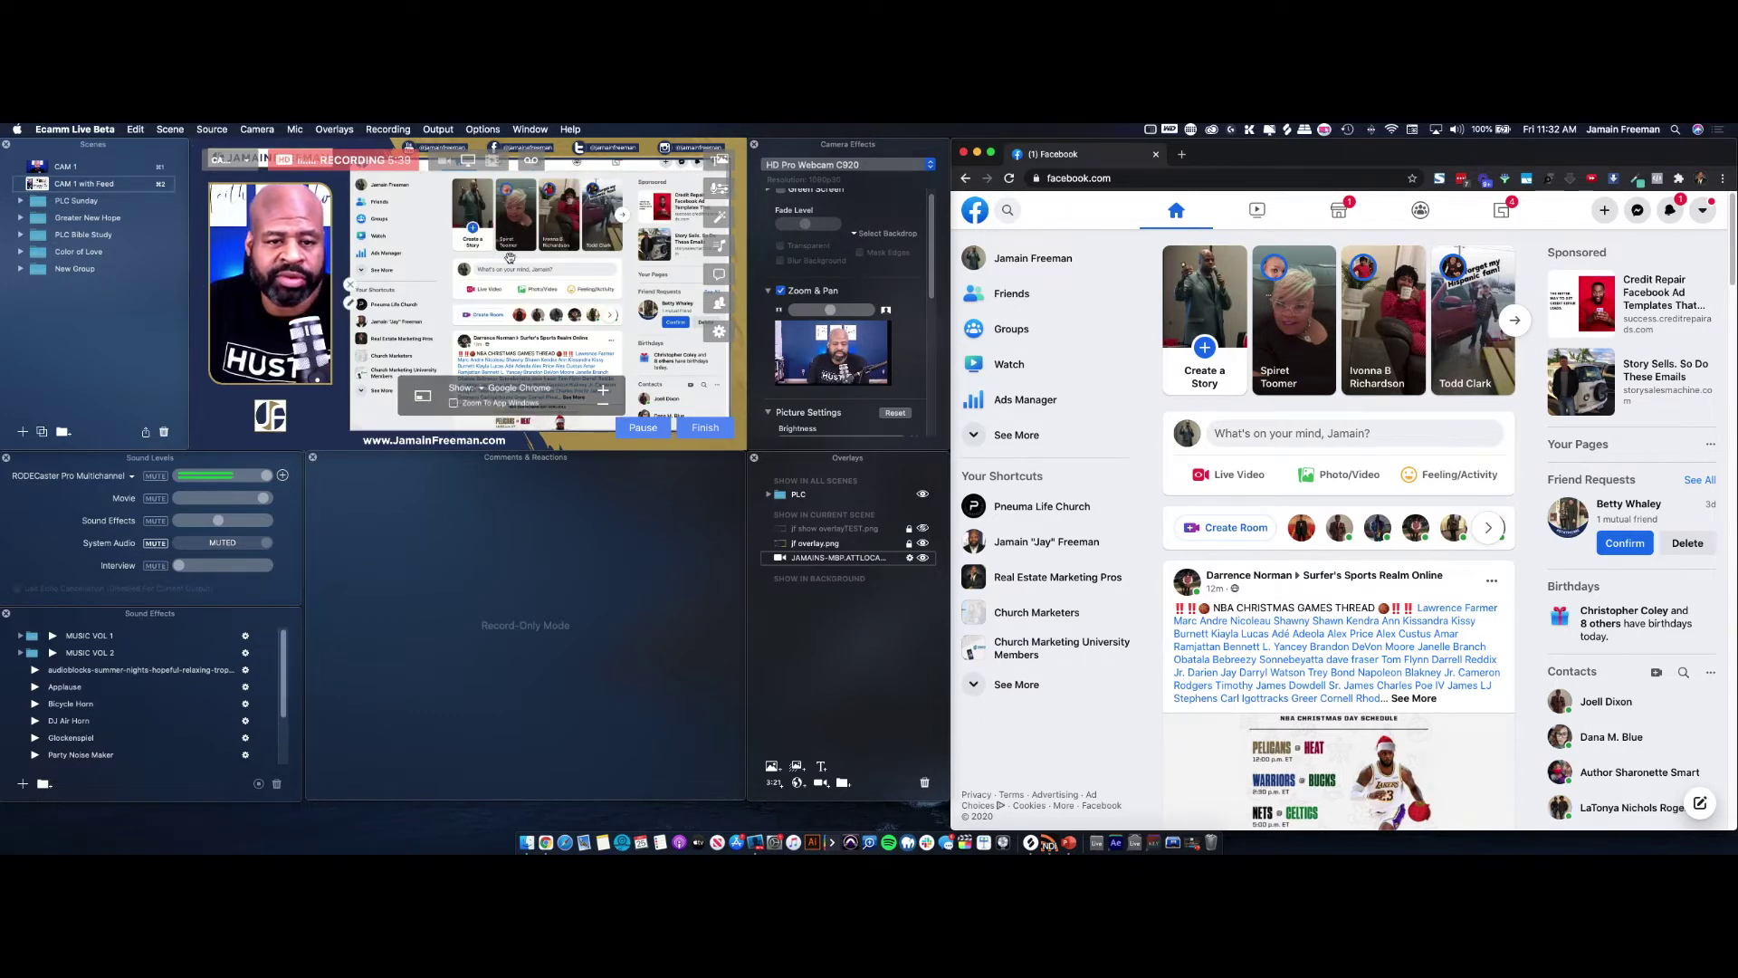
Step: Scroll the Facebook feed down and back up in Chrome, then switch to NDI Scan Converter
left_click(1139, 345)
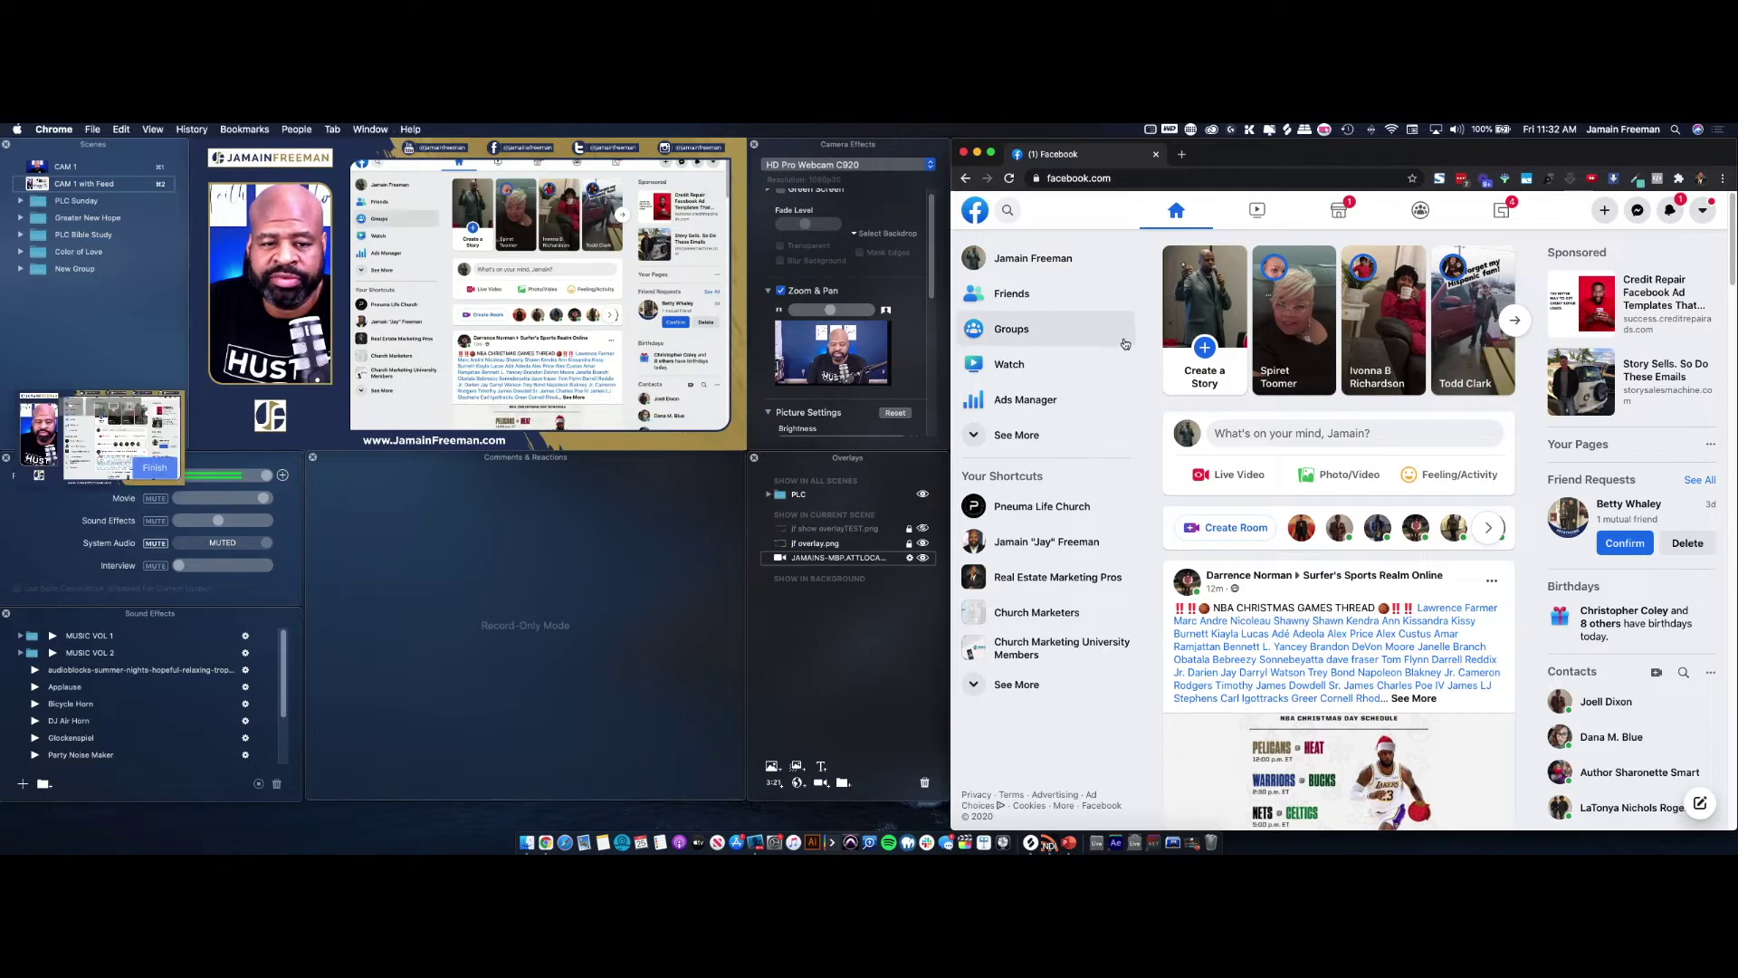
scroll(1139, 345, "down", 1)
scroll(1139, 344, "down", 10)
scroll(1137, 347, "up", 12)
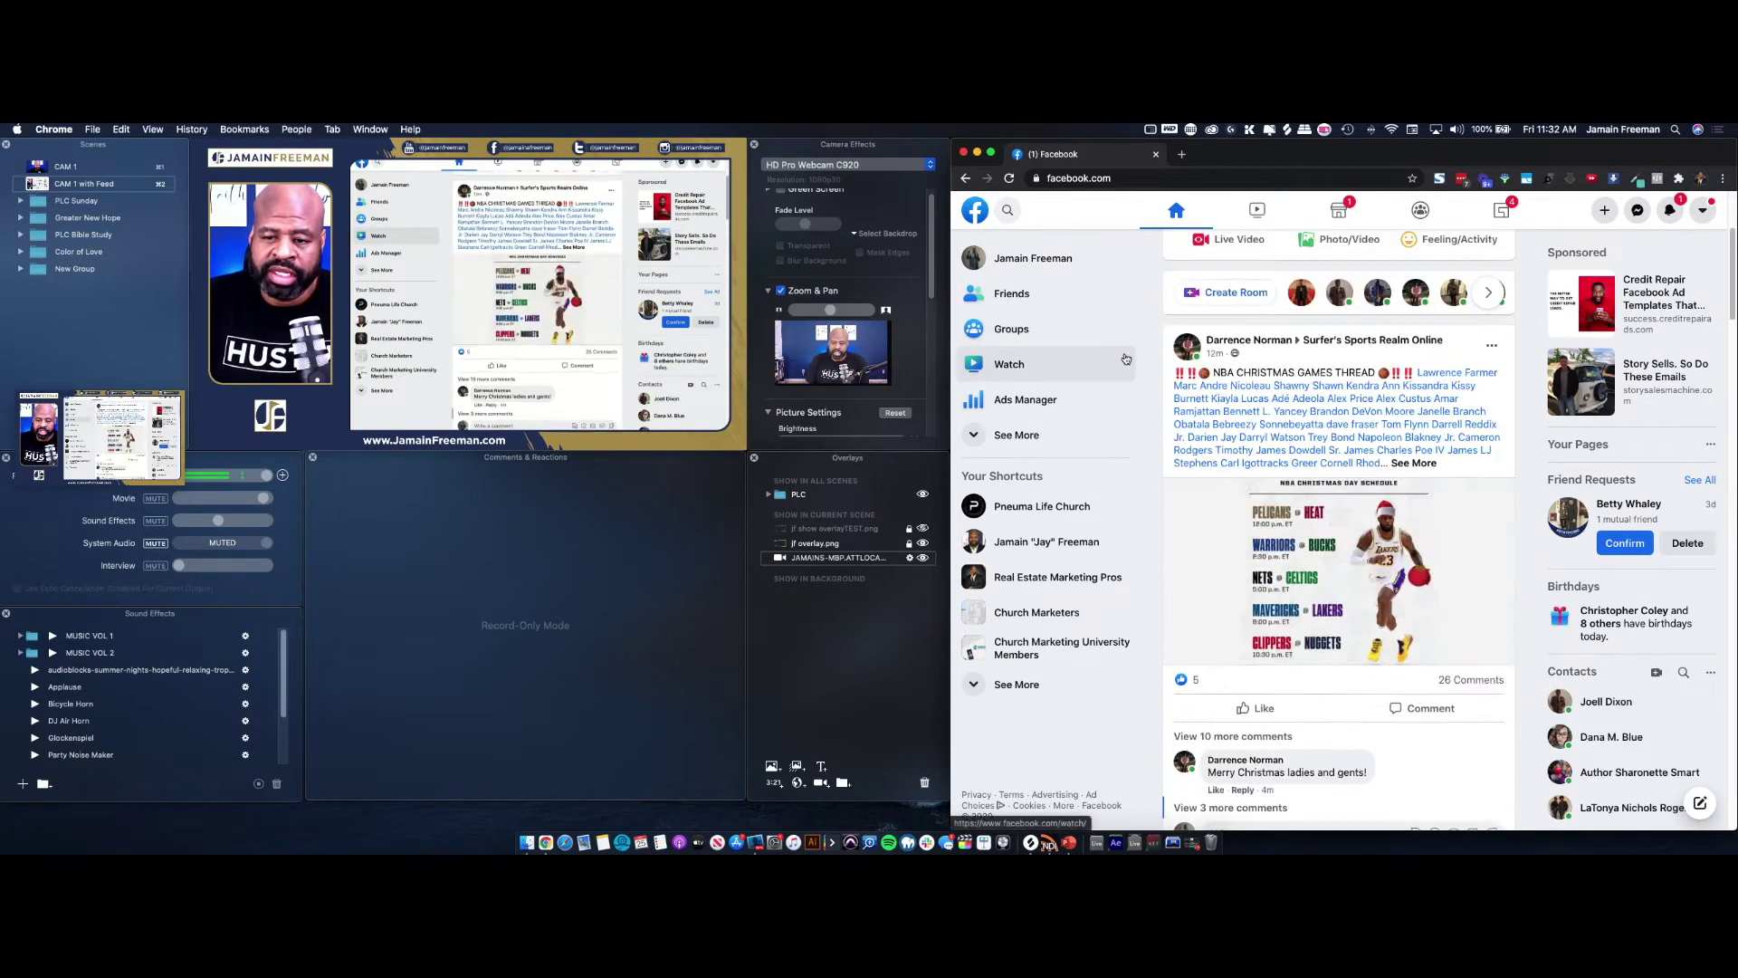
mouse_move(385, 405)
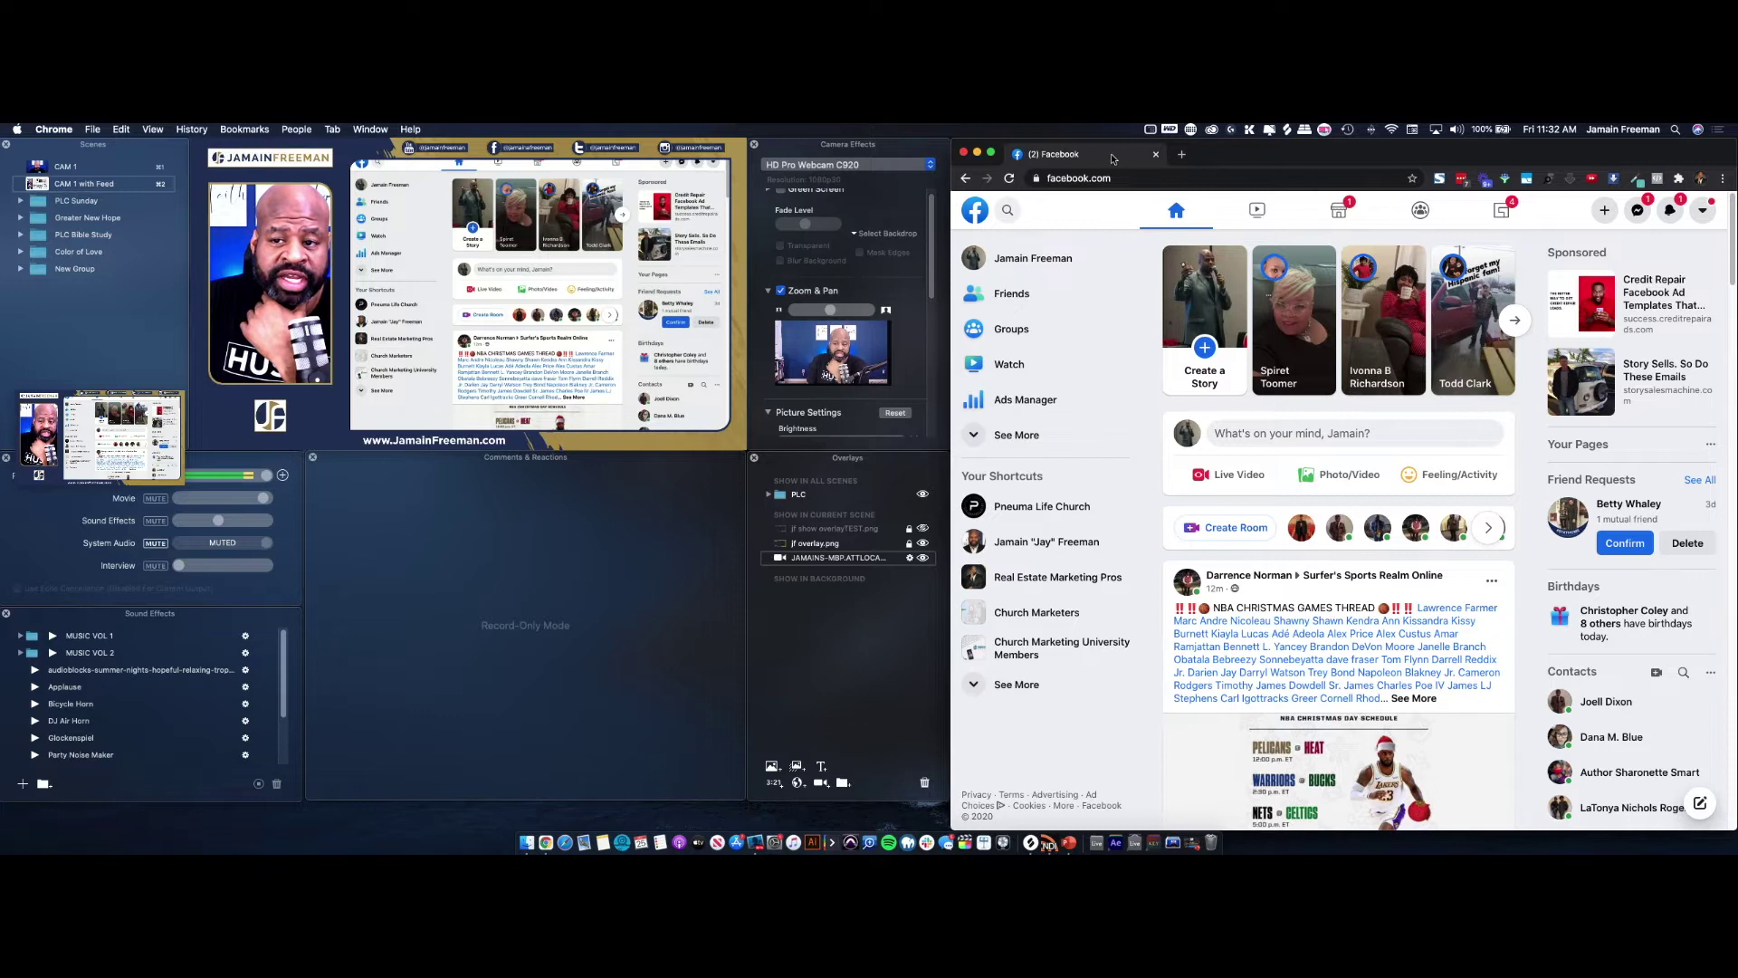
left_click(1047, 844)
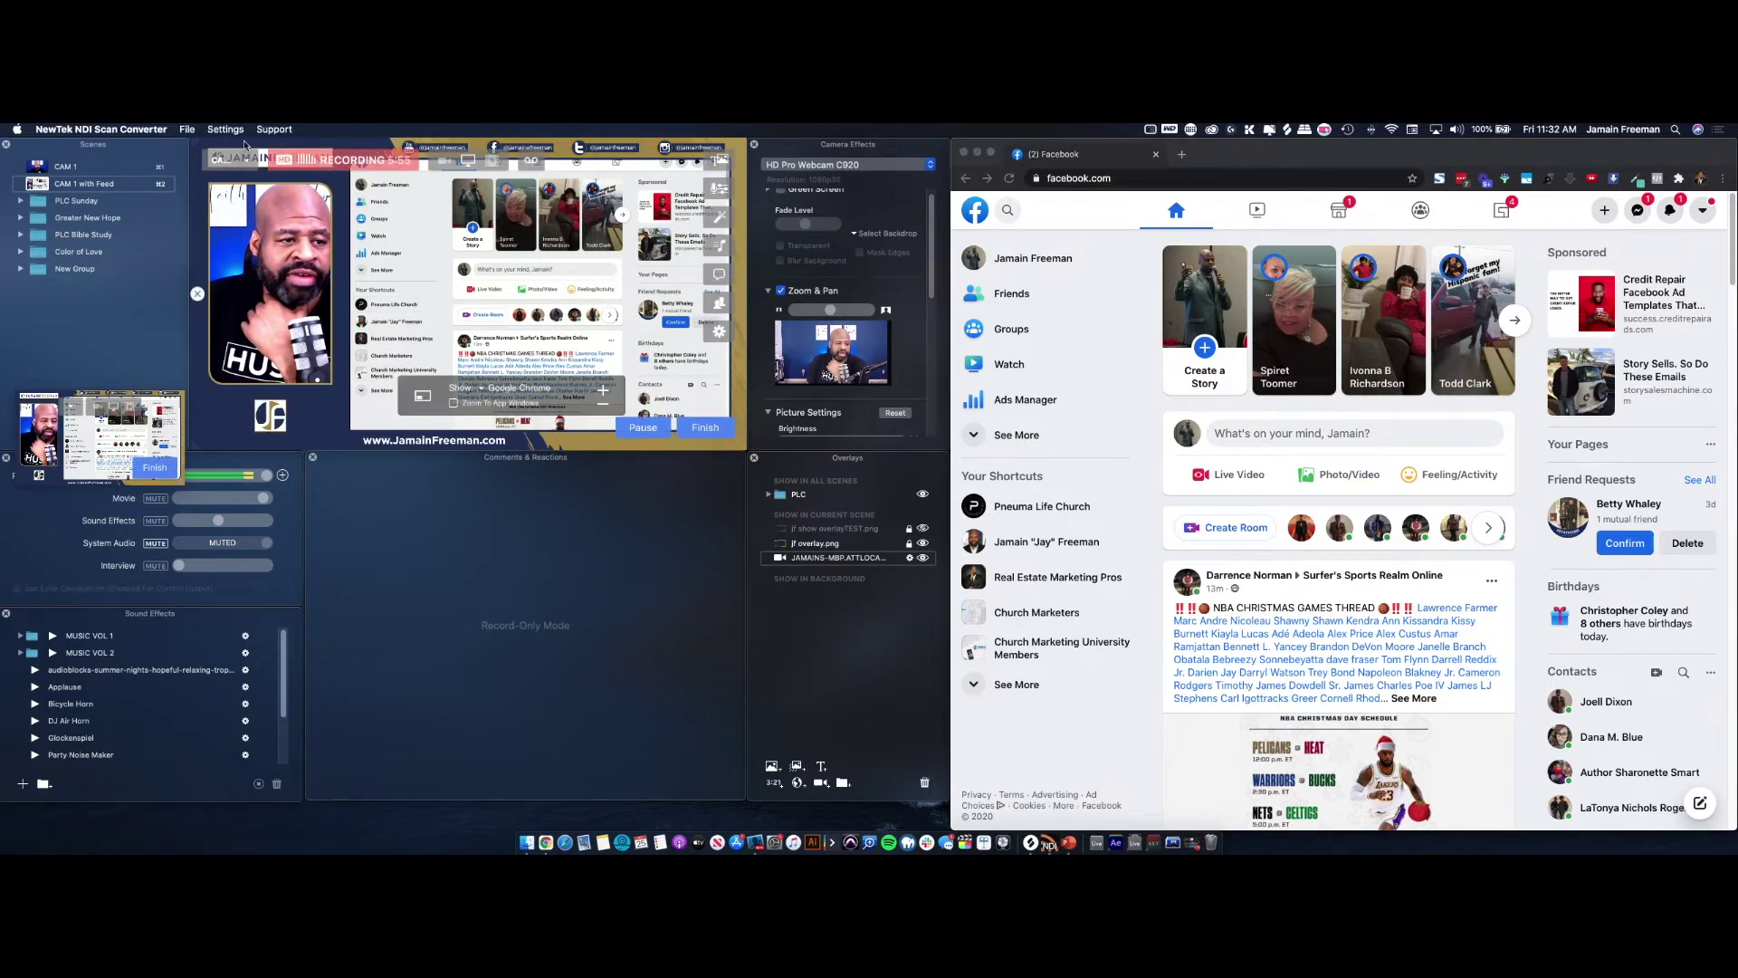
Step: Try Desktop, then the Window Server window, as the NDI capture source
left_click(187, 129)
left_click(210, 145)
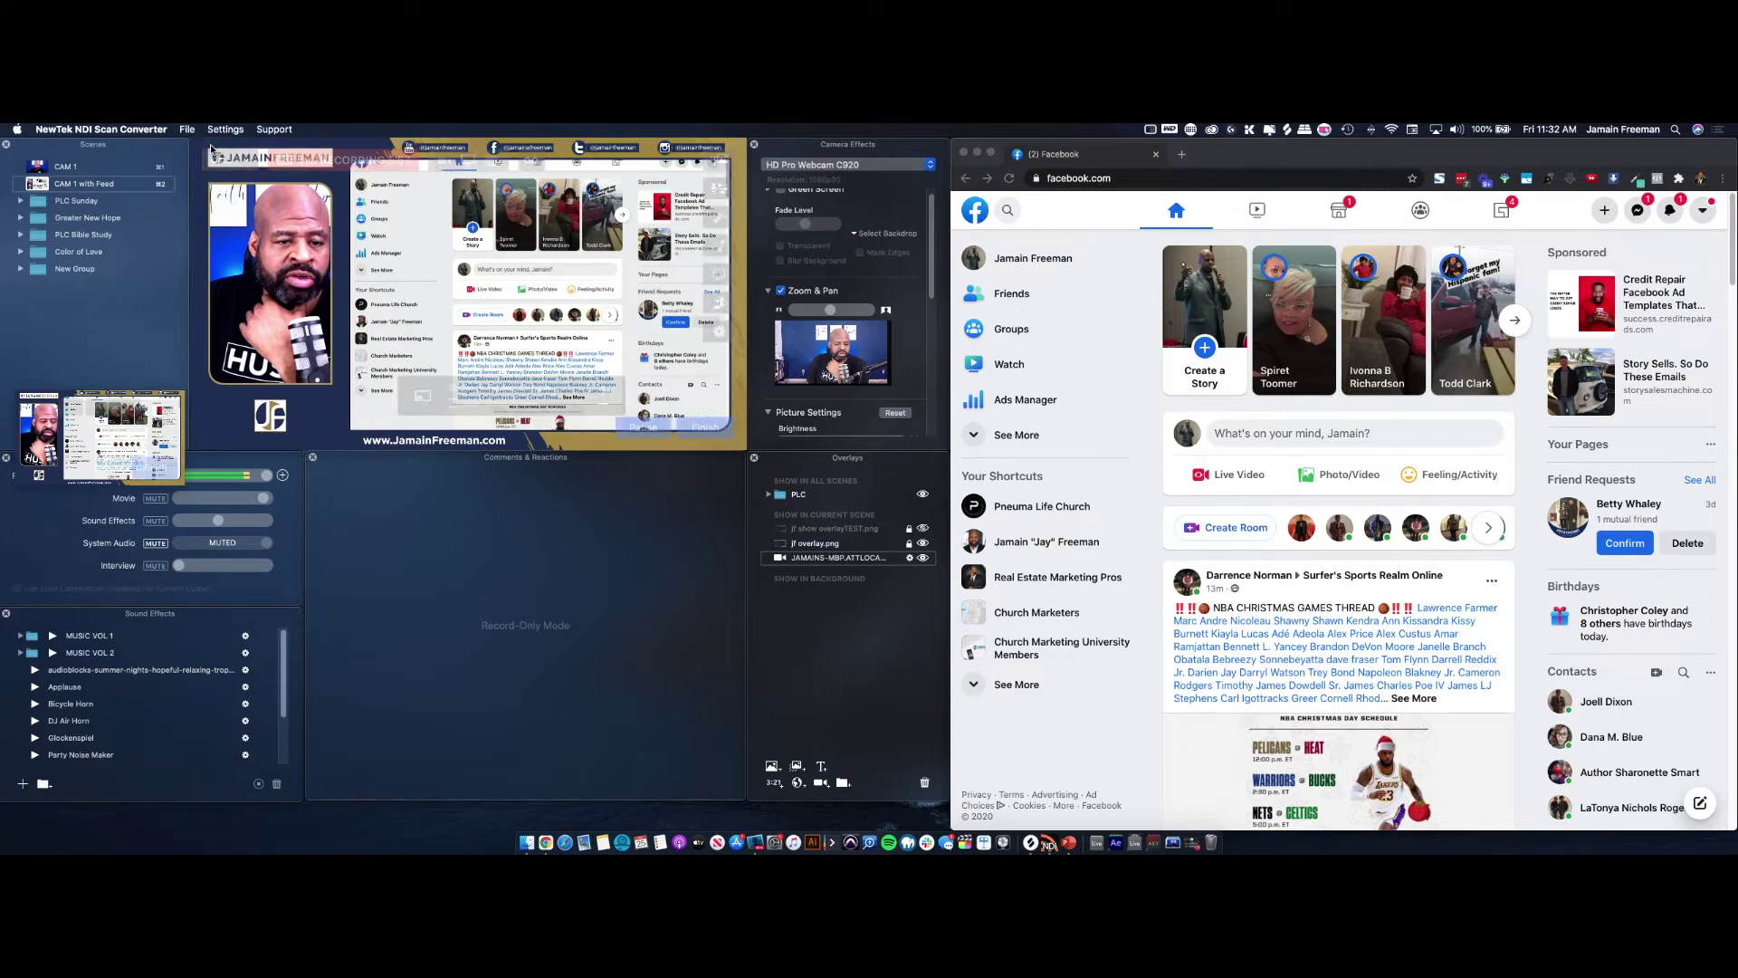
left_click(188, 129)
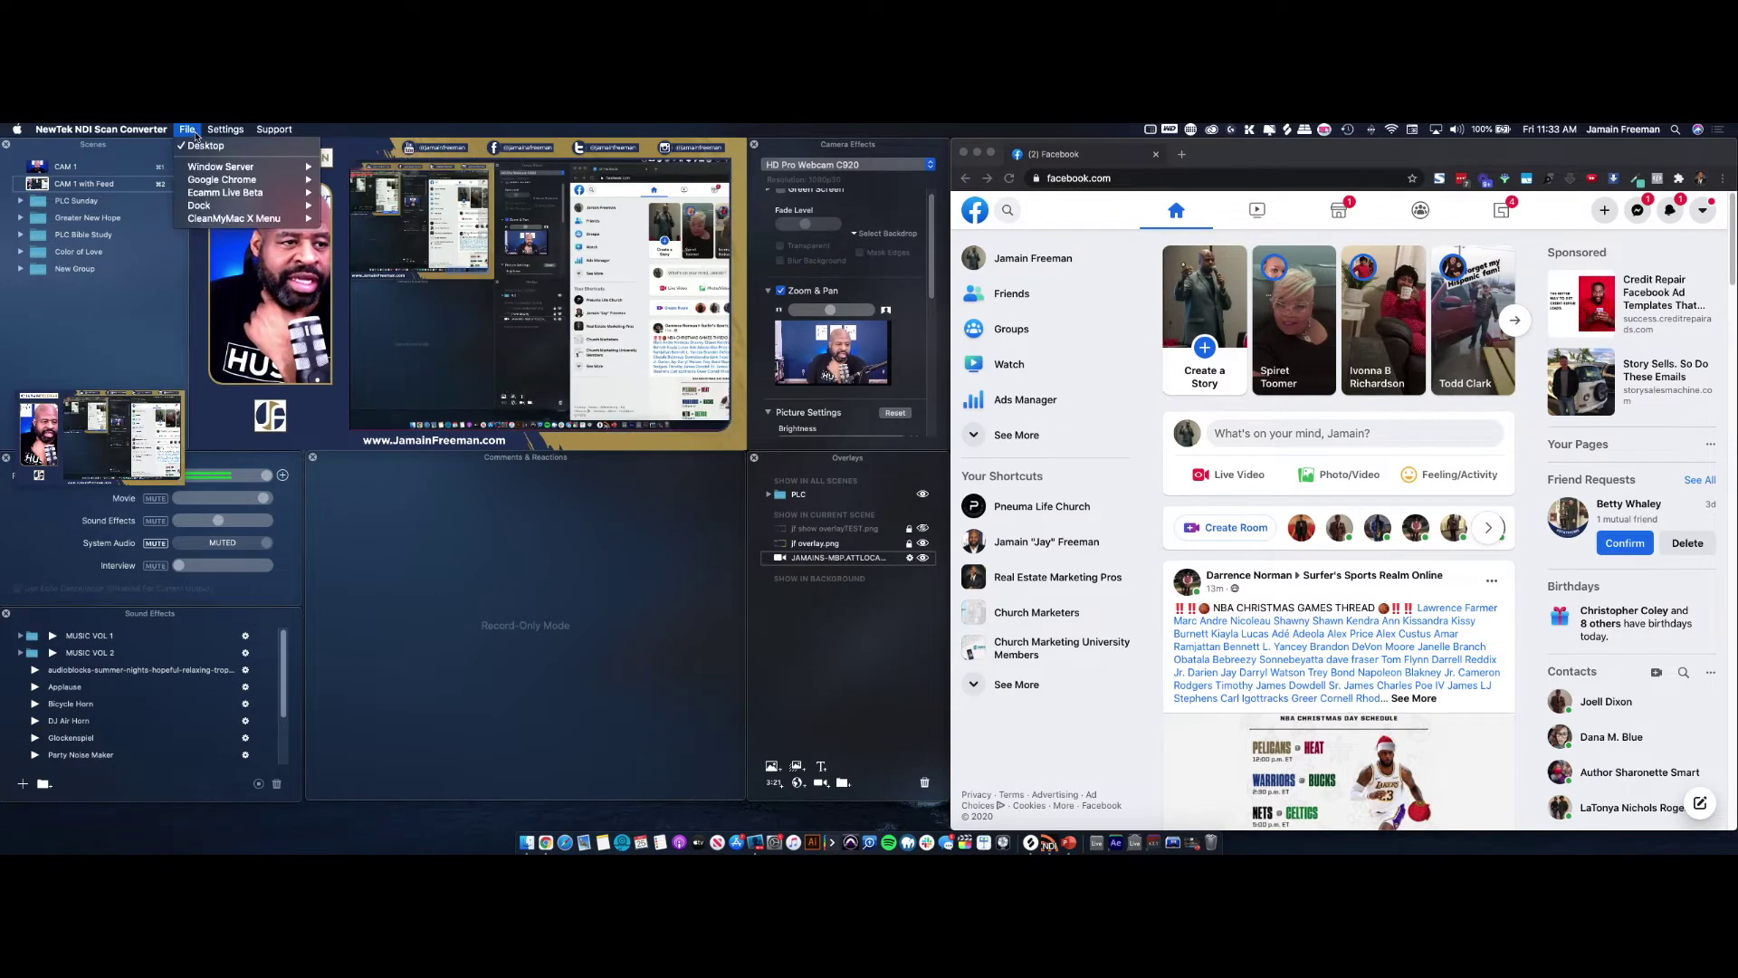
mouse_move(222, 169)
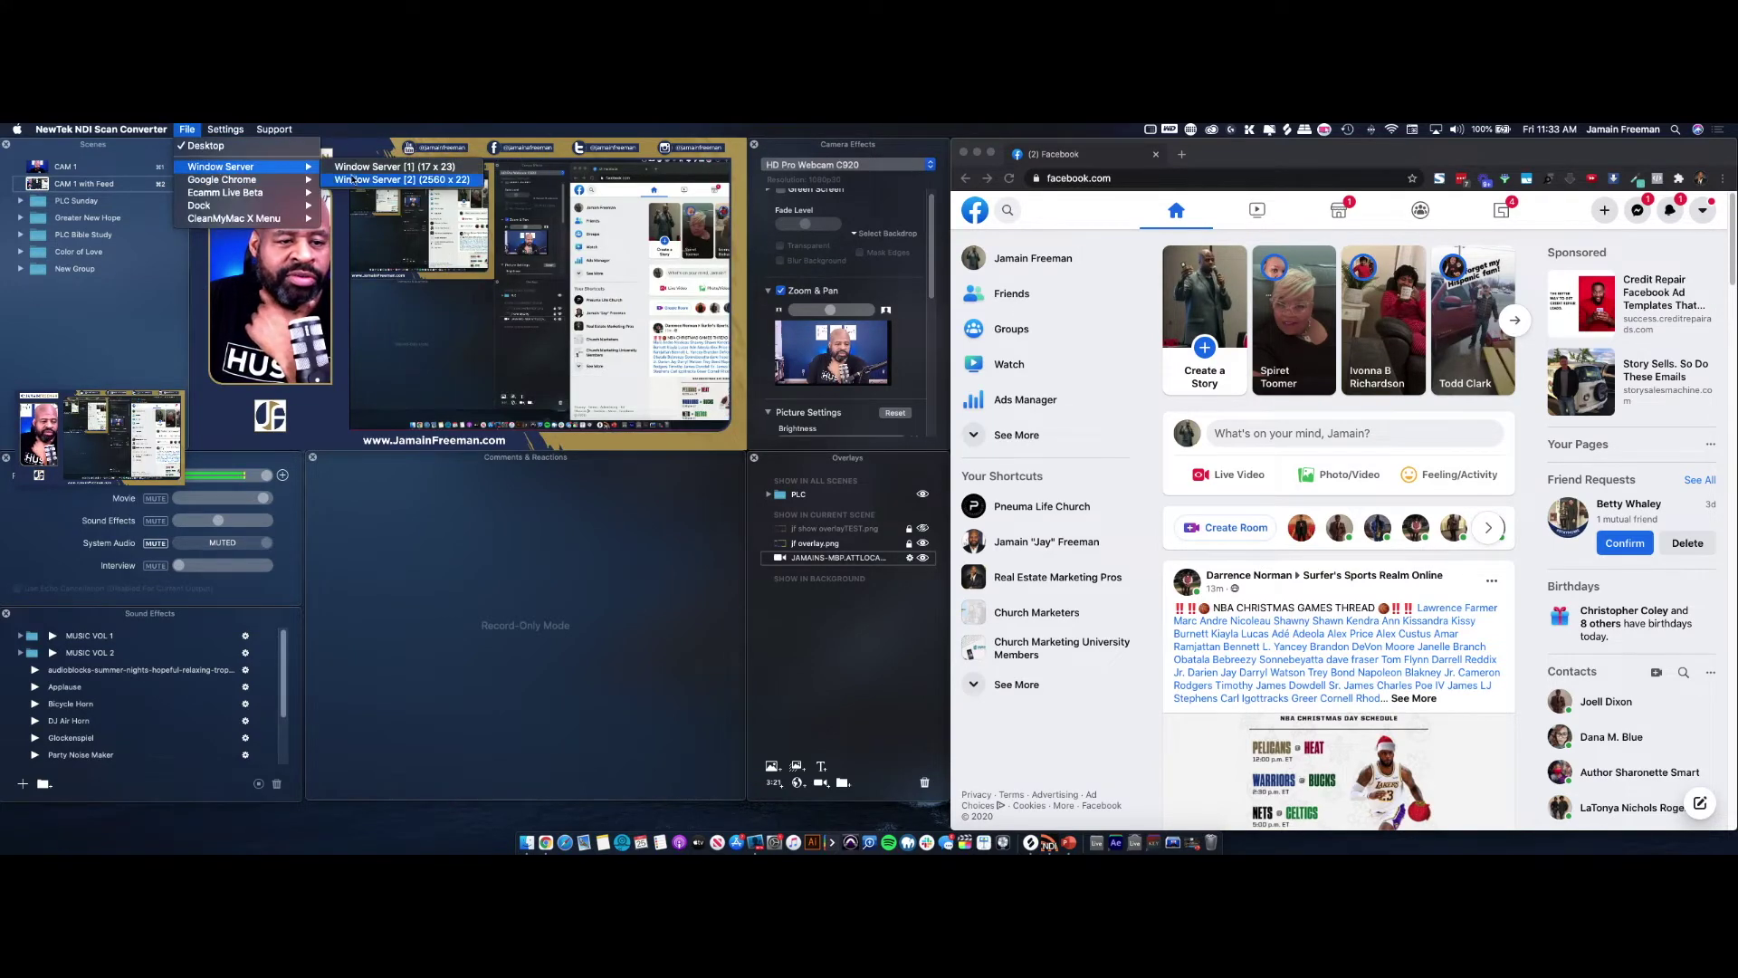
left_click(389, 167)
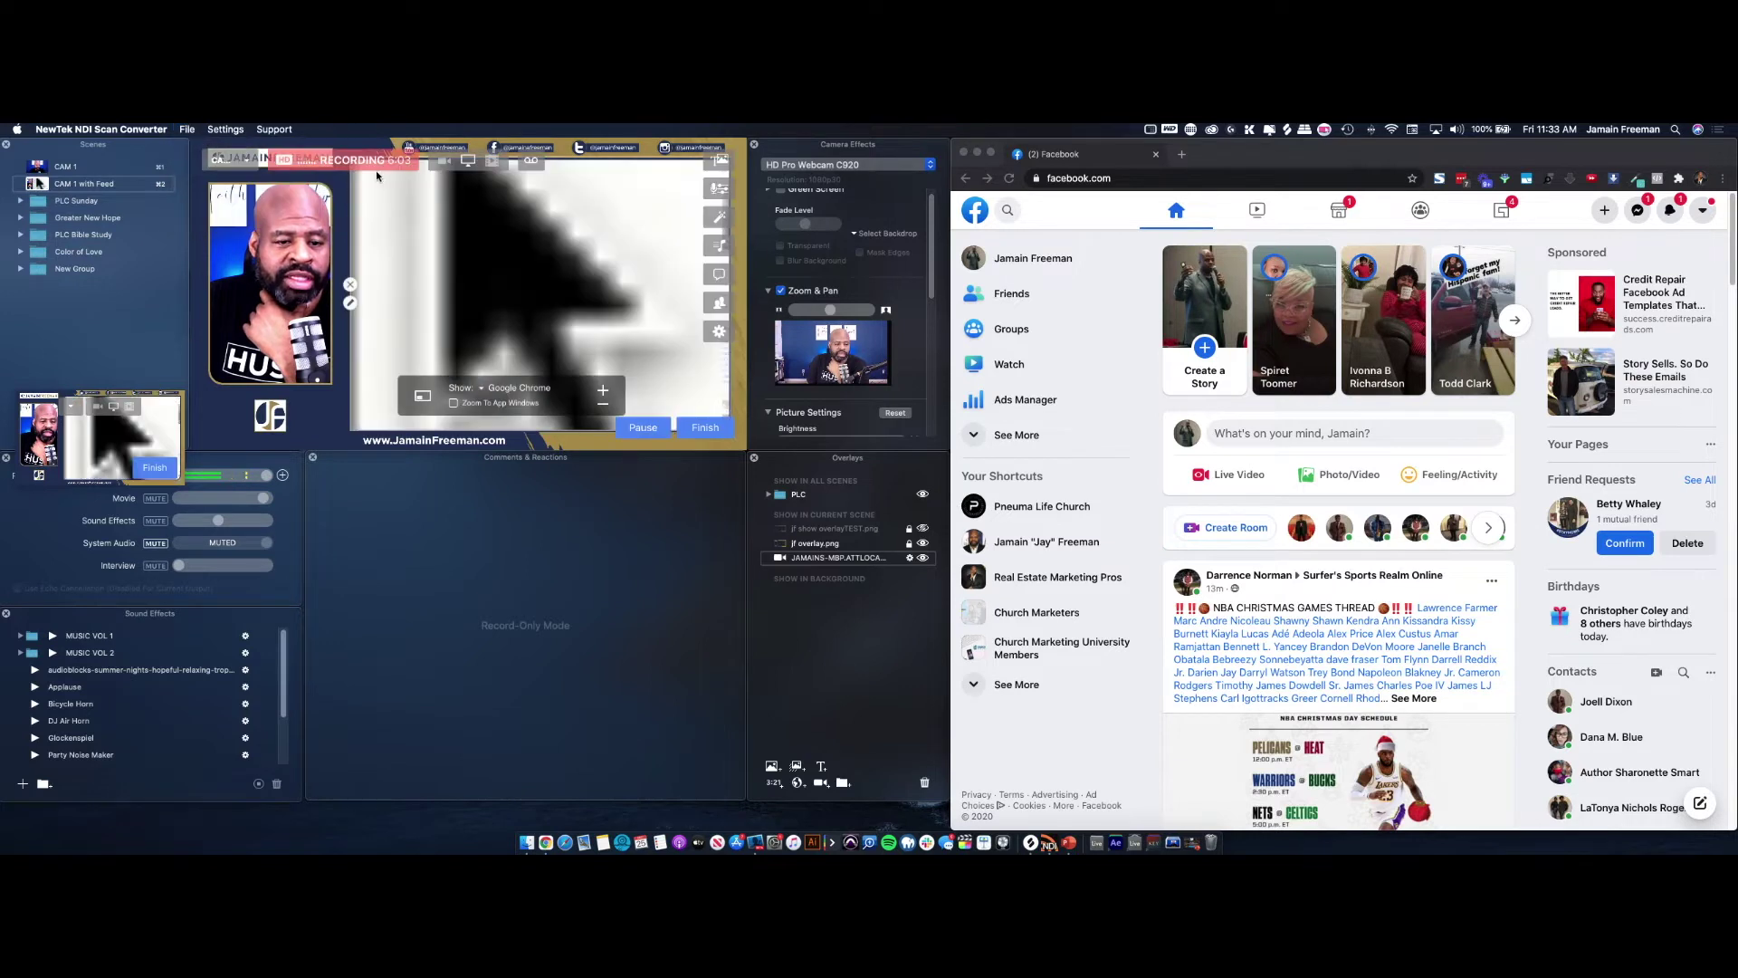
Step: Try each of the three Ecamm Live Beta windows as the capture source
left_click(184, 131)
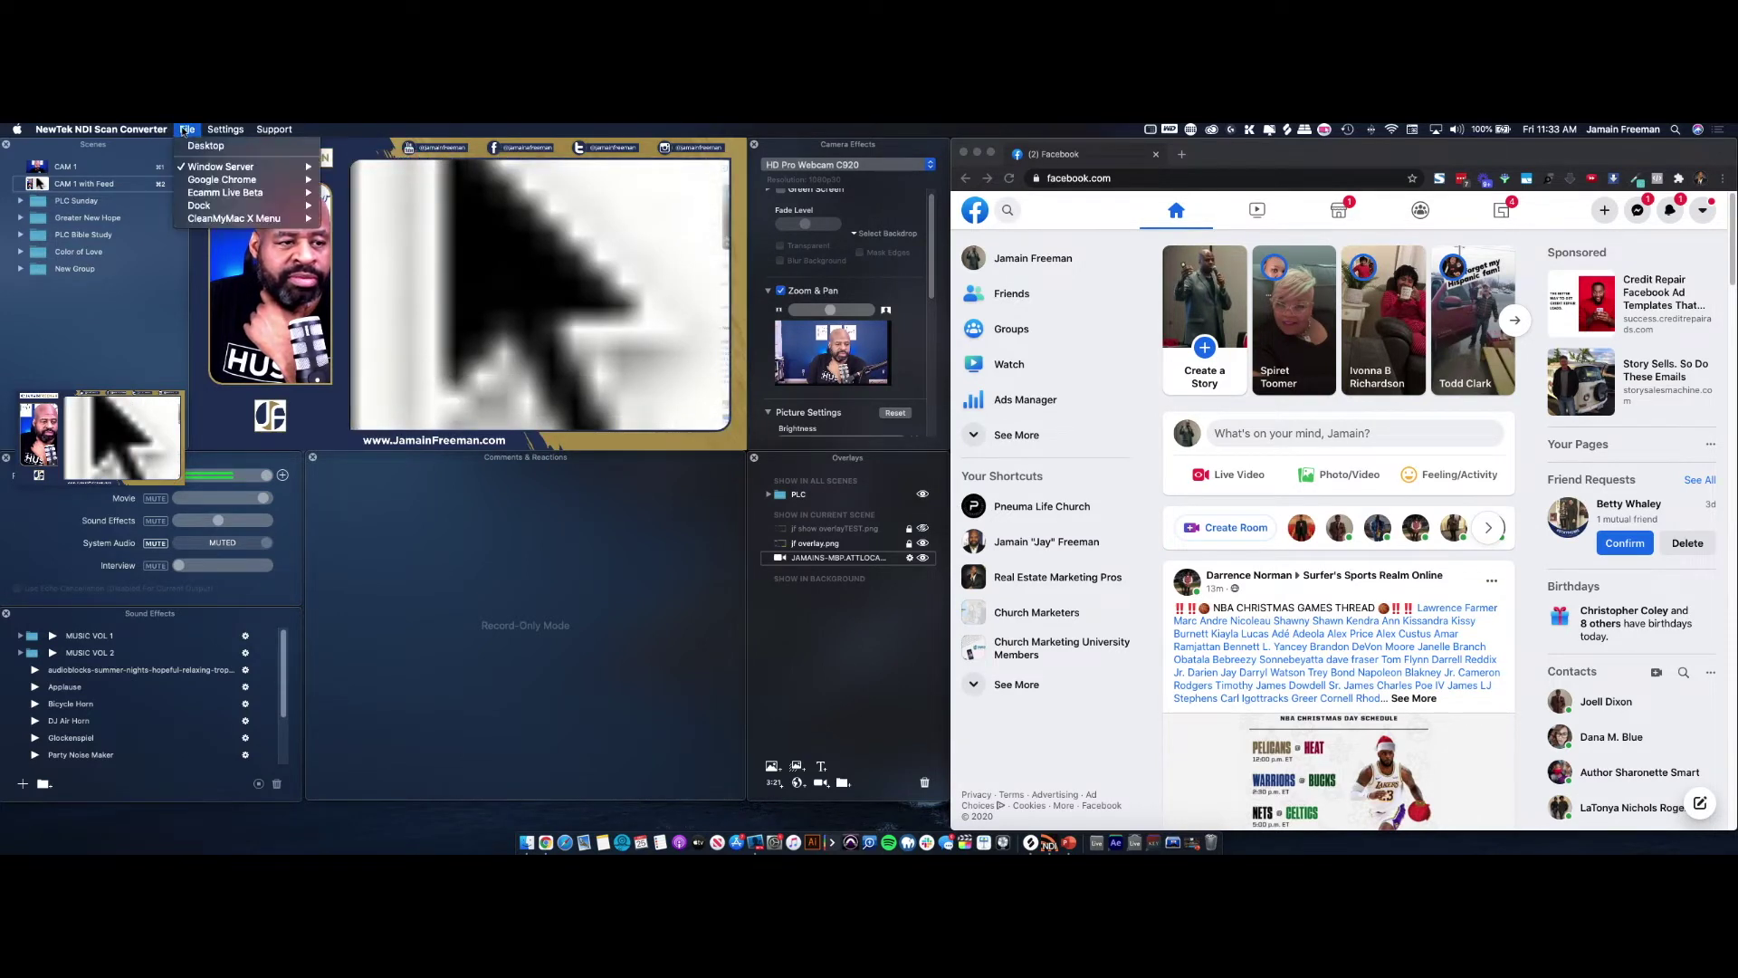
mouse_move(226, 195)
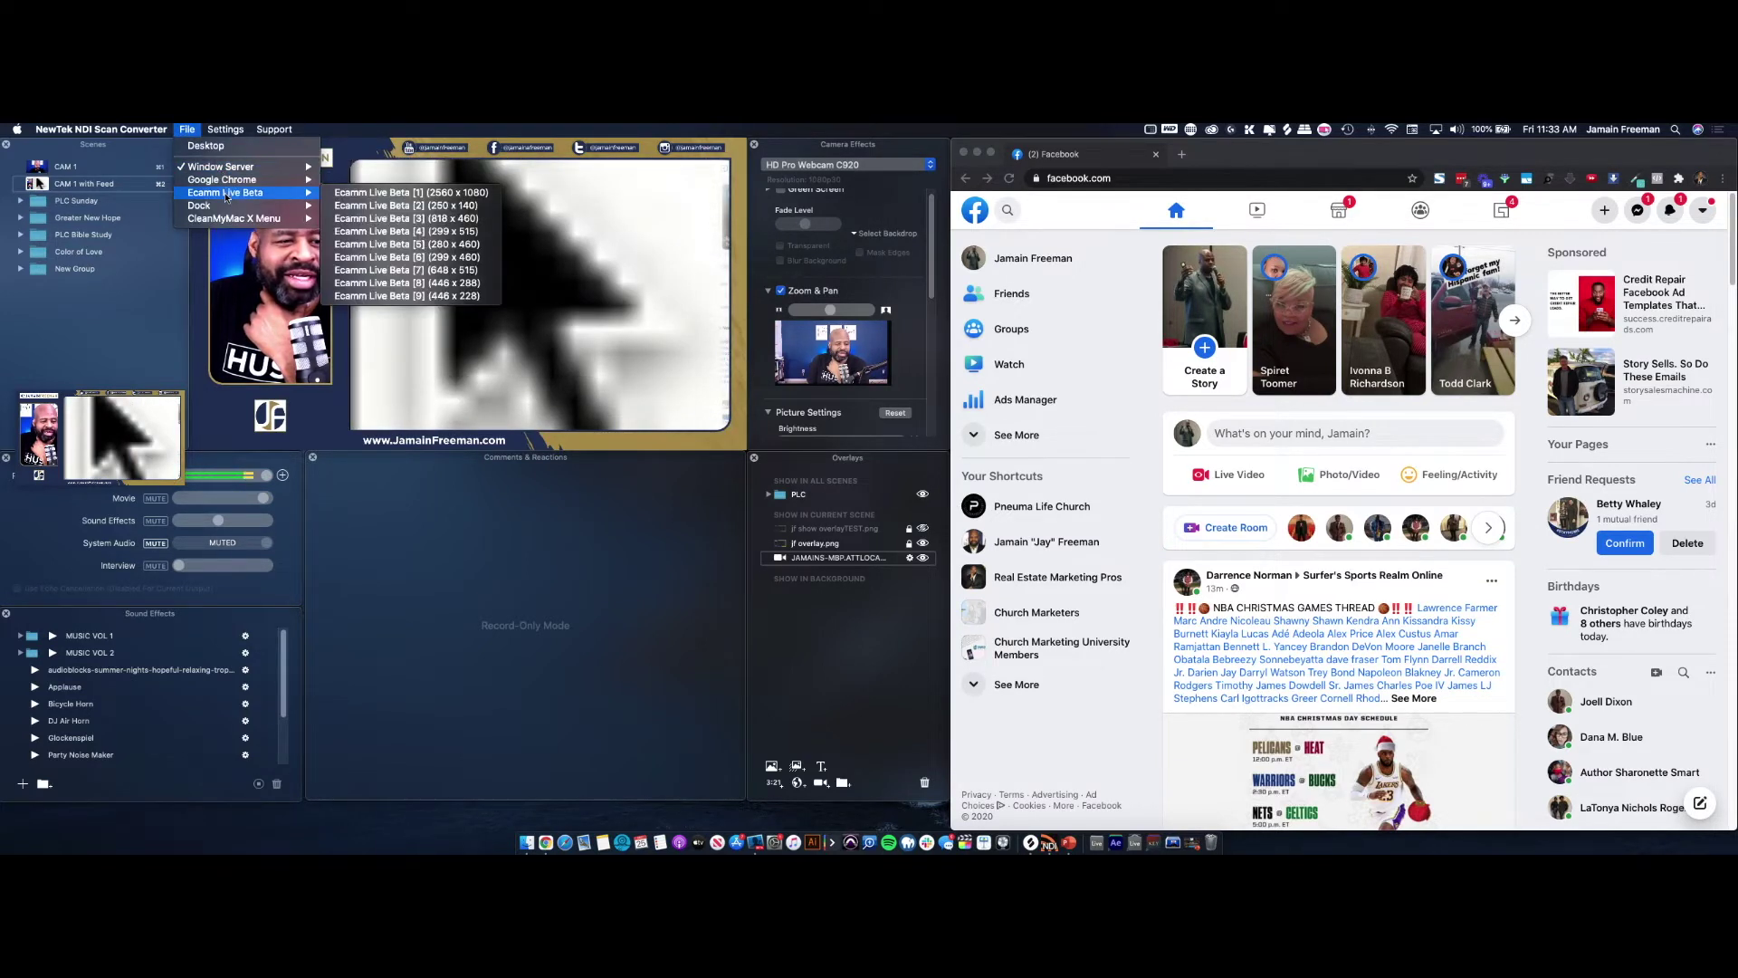
left_click(385, 193)
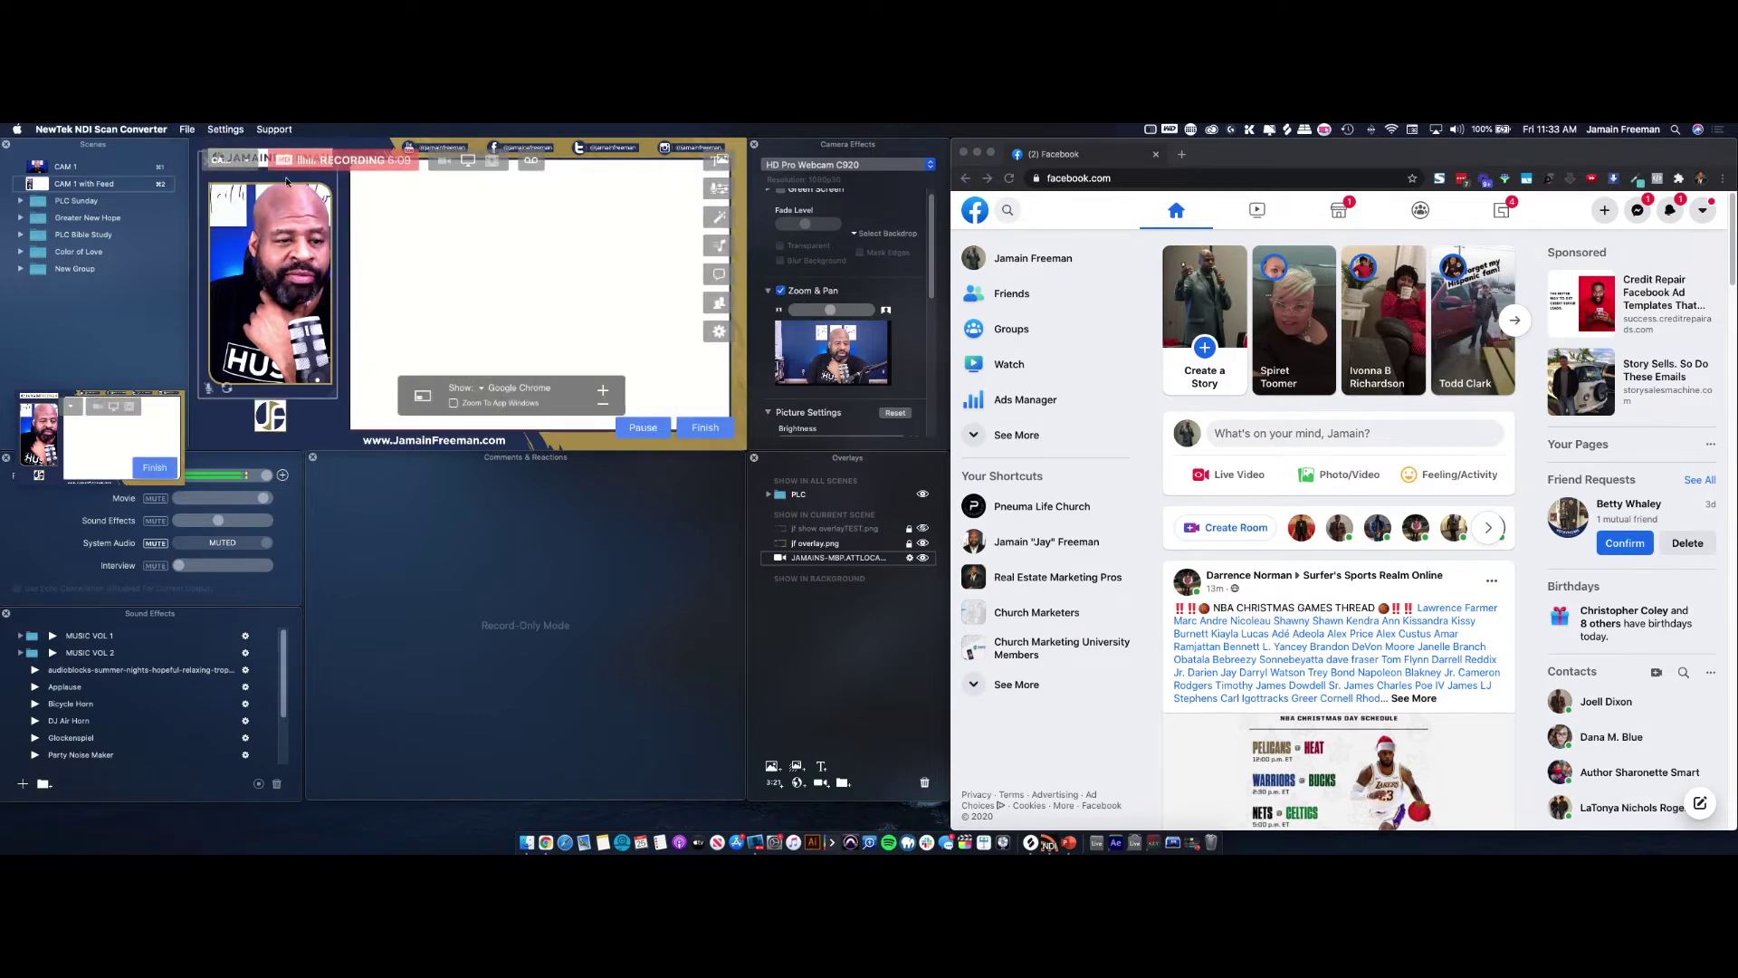
left_click(185, 129)
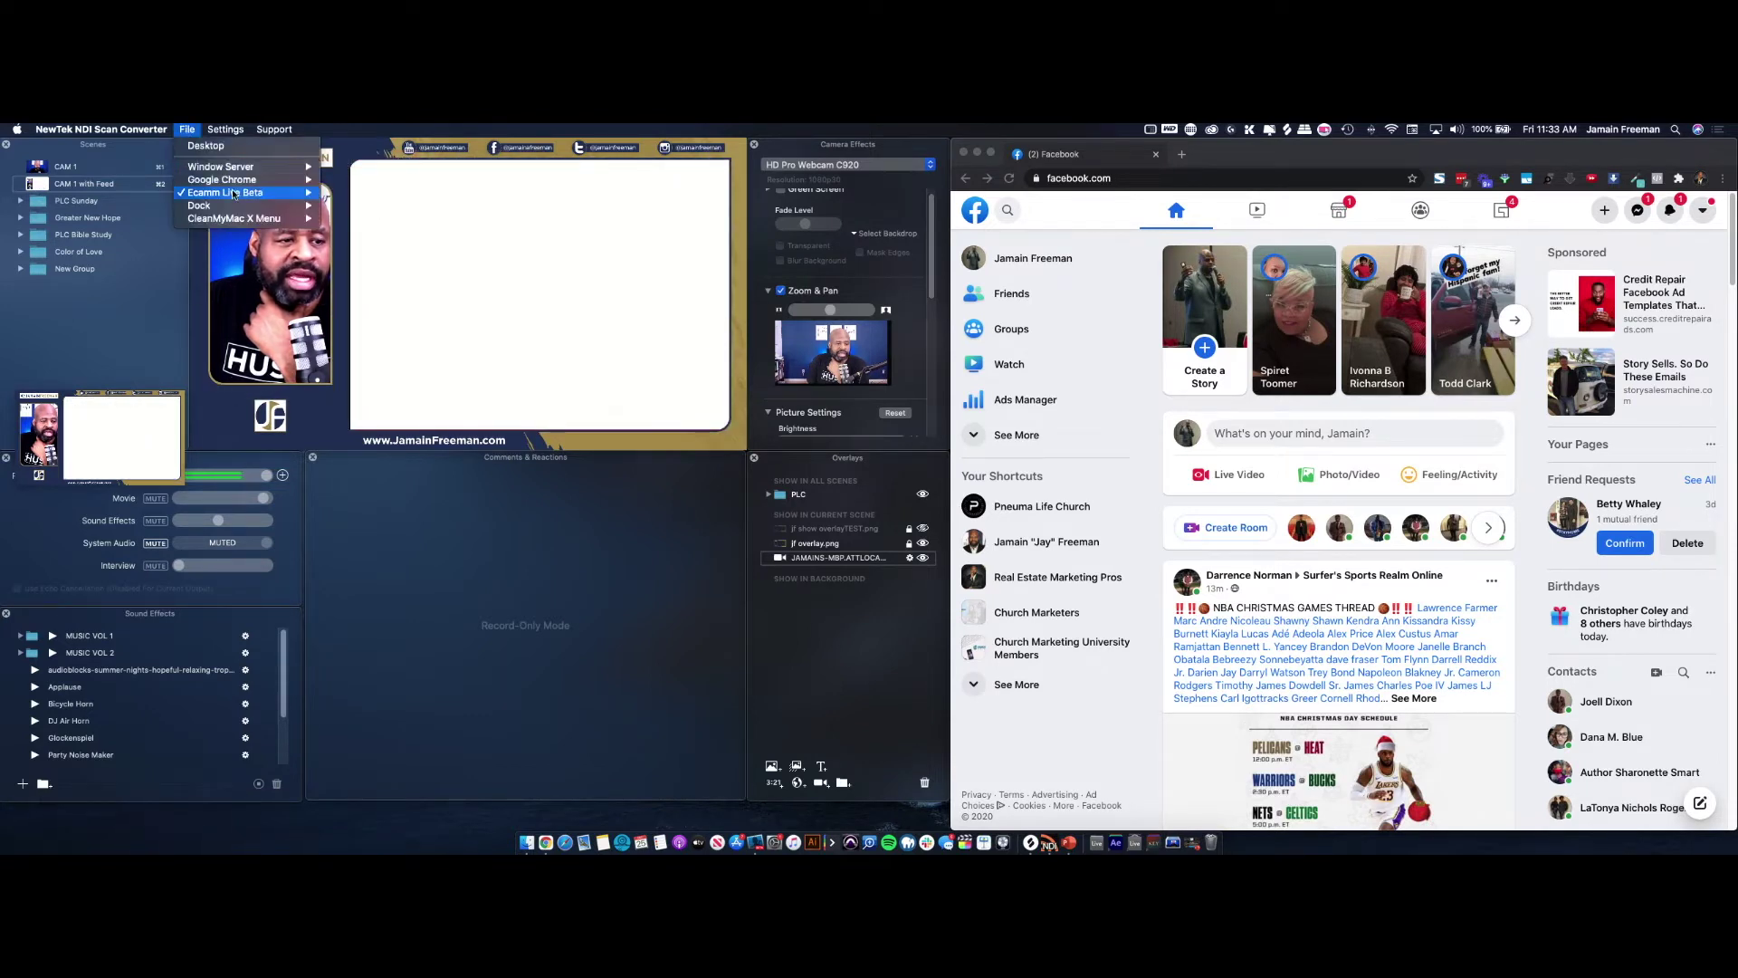
mouse_move(237, 192)
left_click(367, 206)
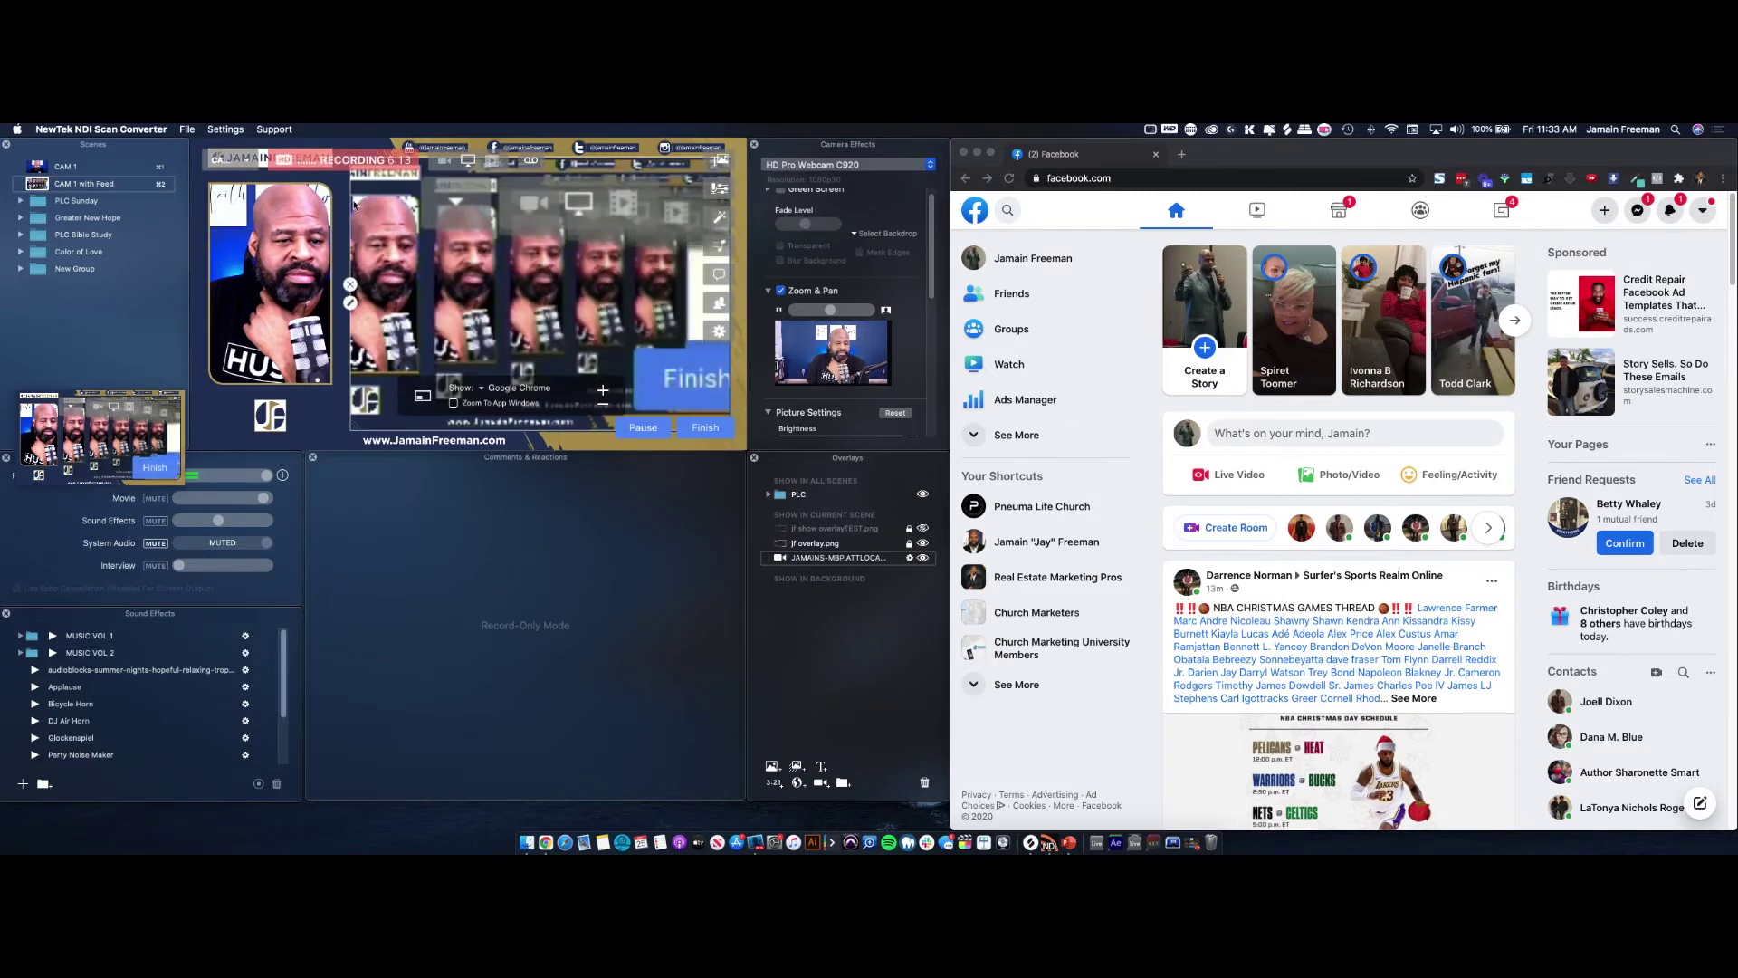
left_click(190, 130)
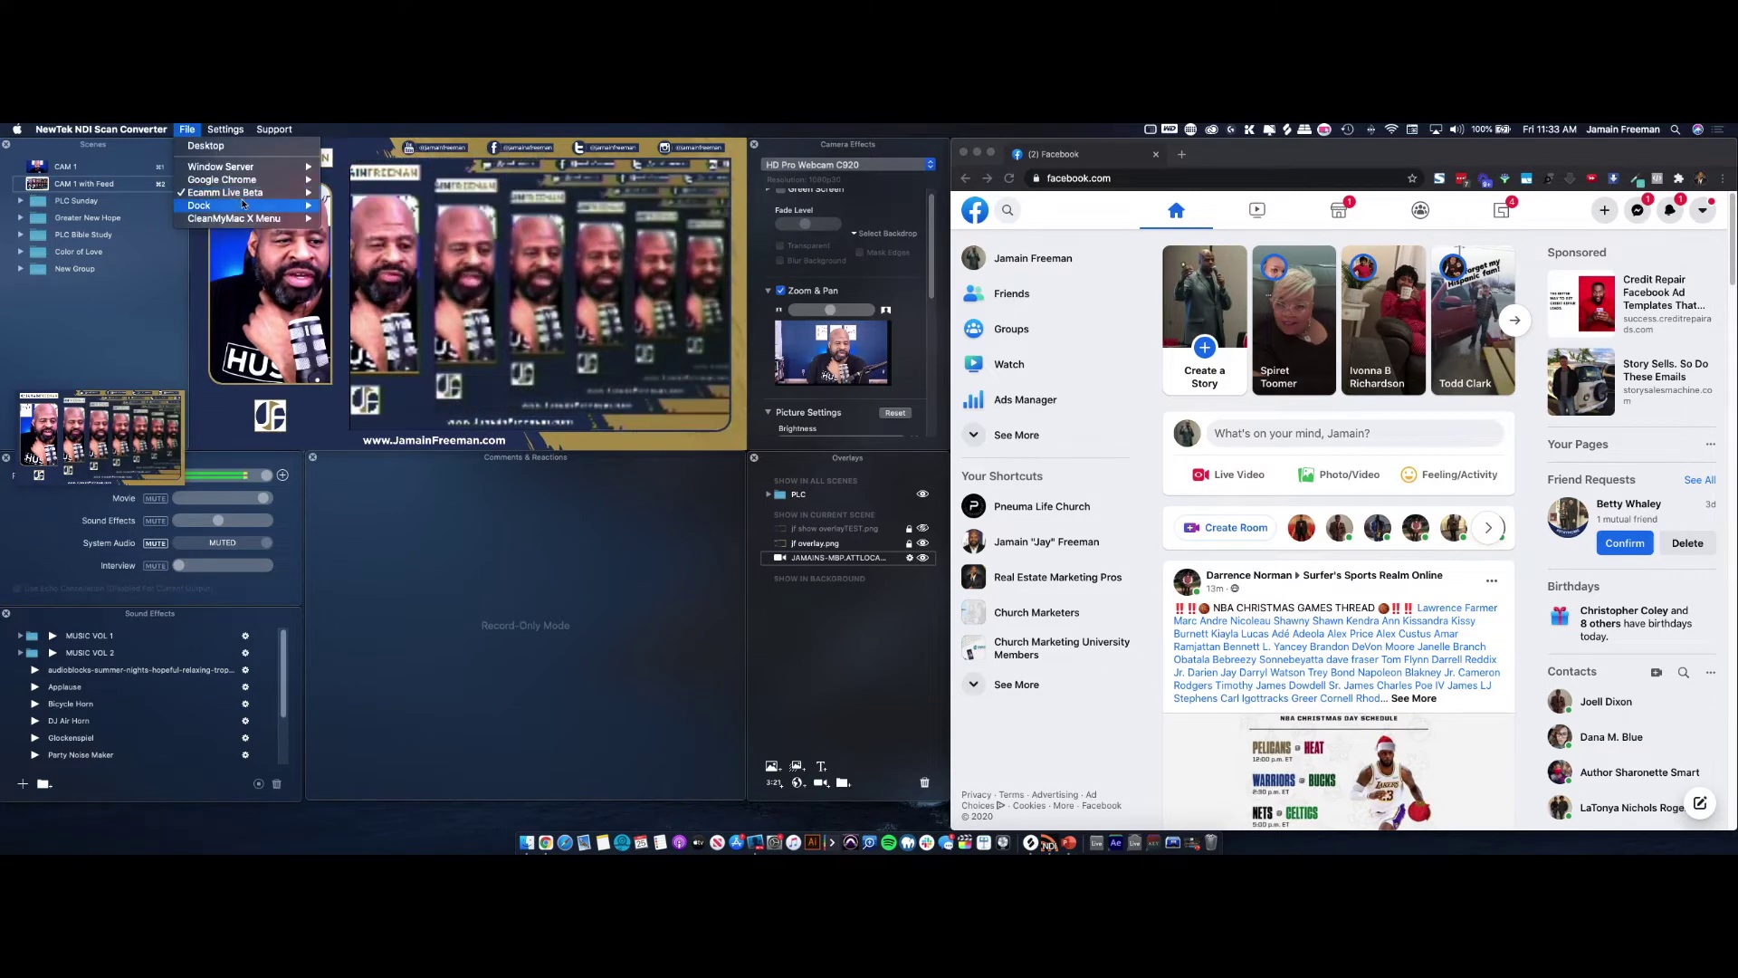
mouse_move(289, 192)
left_click(372, 219)
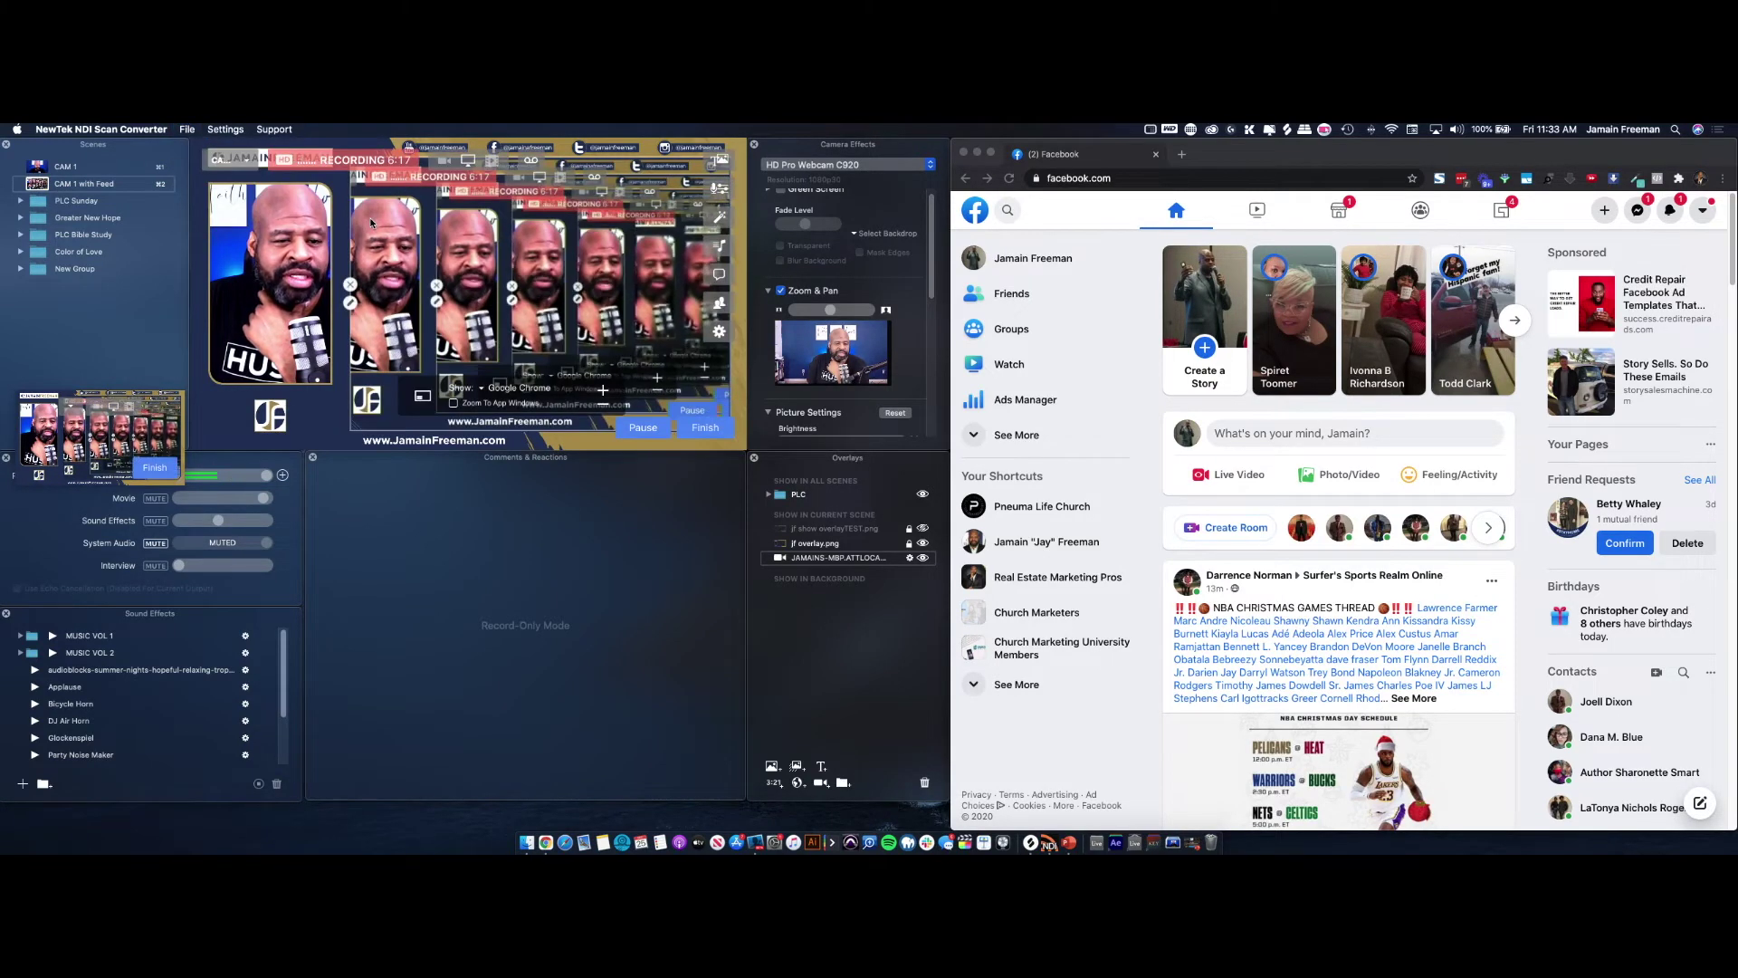
Step: Try the Dock and the CleanMyMac X Menu as capture sources
left_click(189, 132)
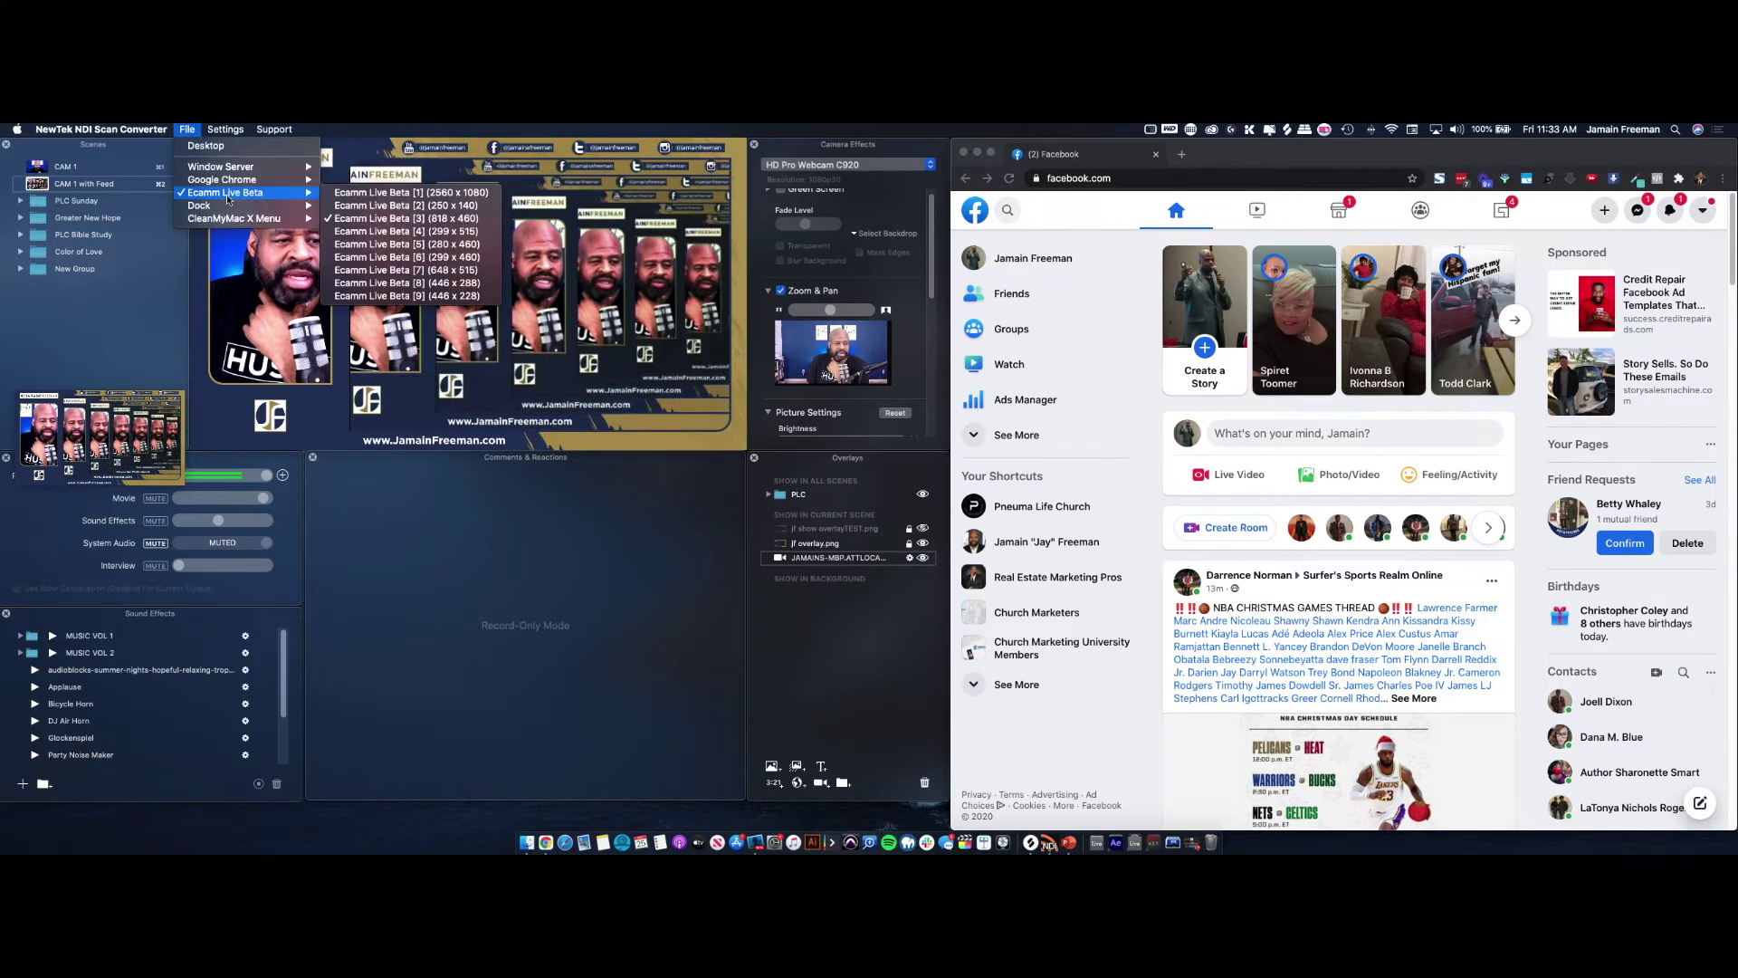
mouse_move(272, 205)
left_click(377, 207)
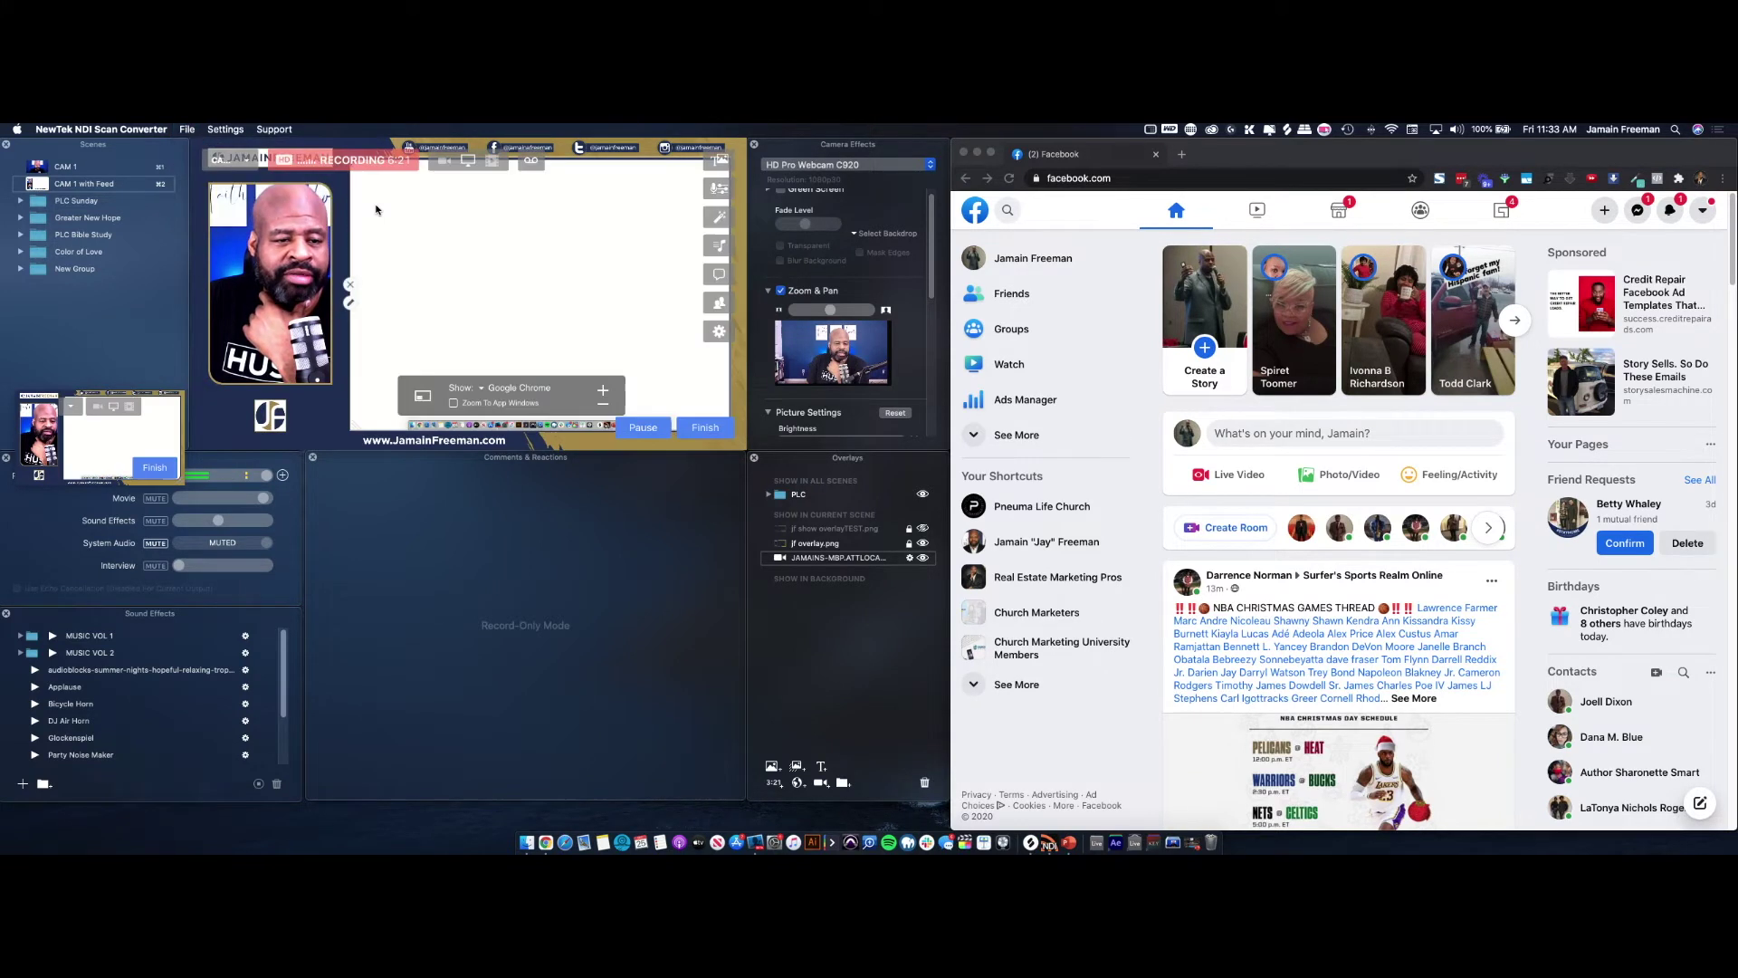
left_click(186, 131)
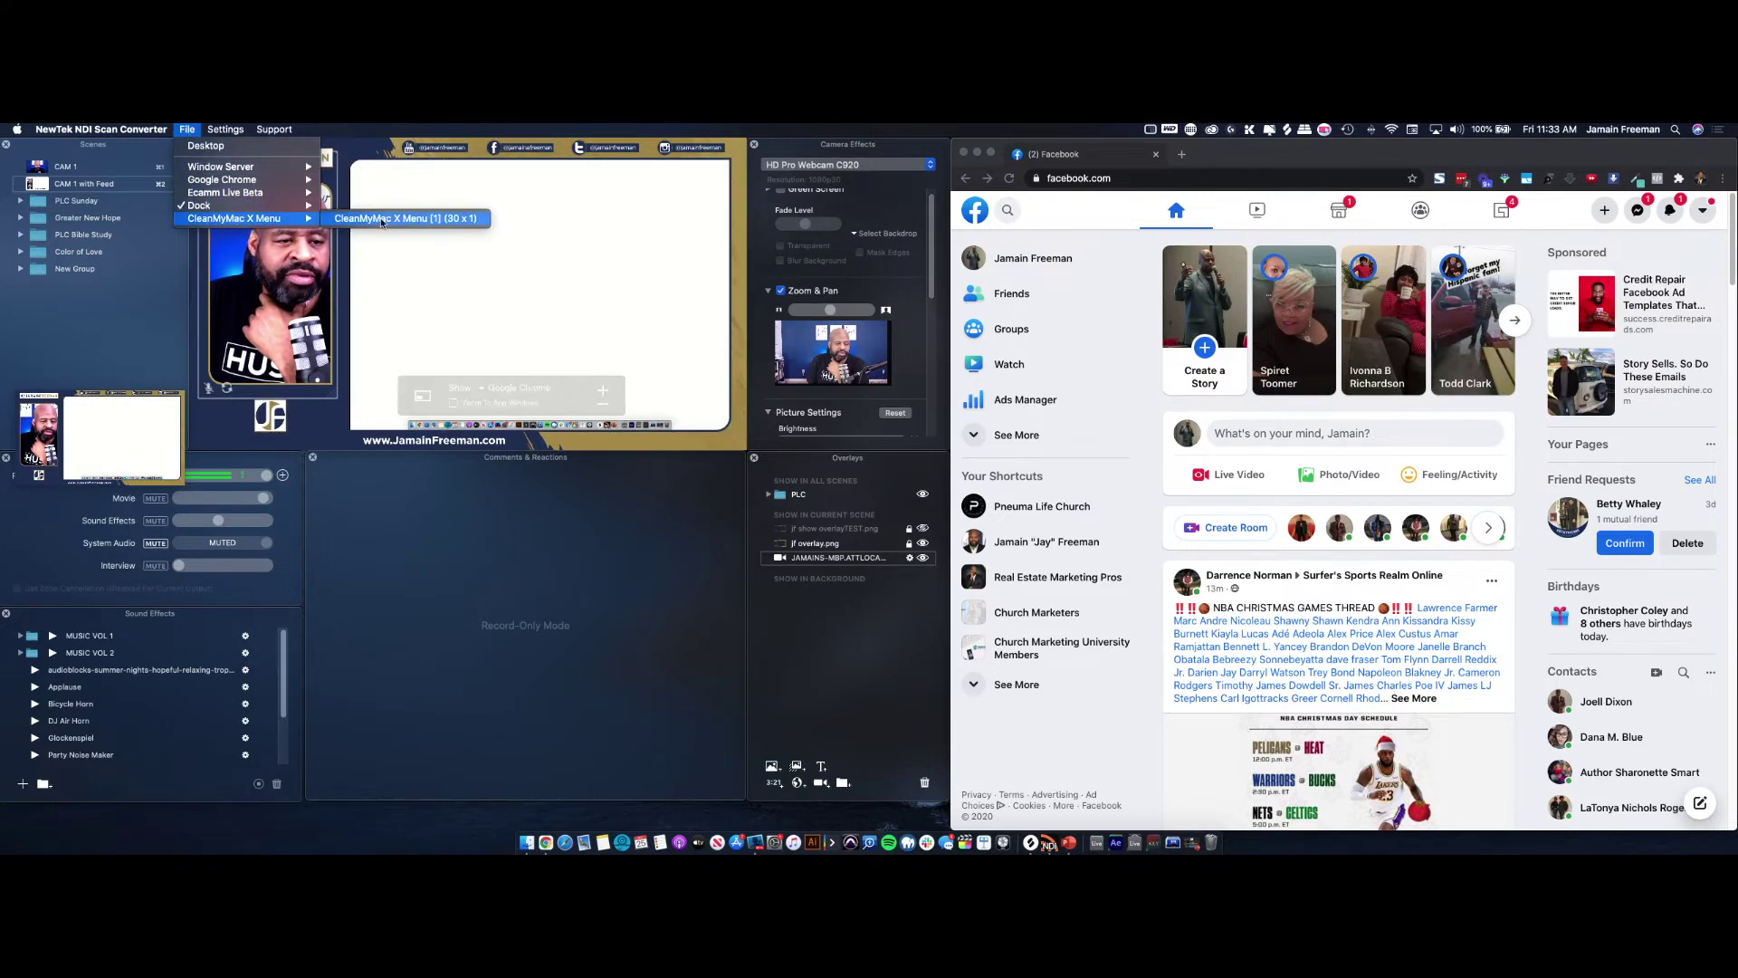
left_click(383, 220)
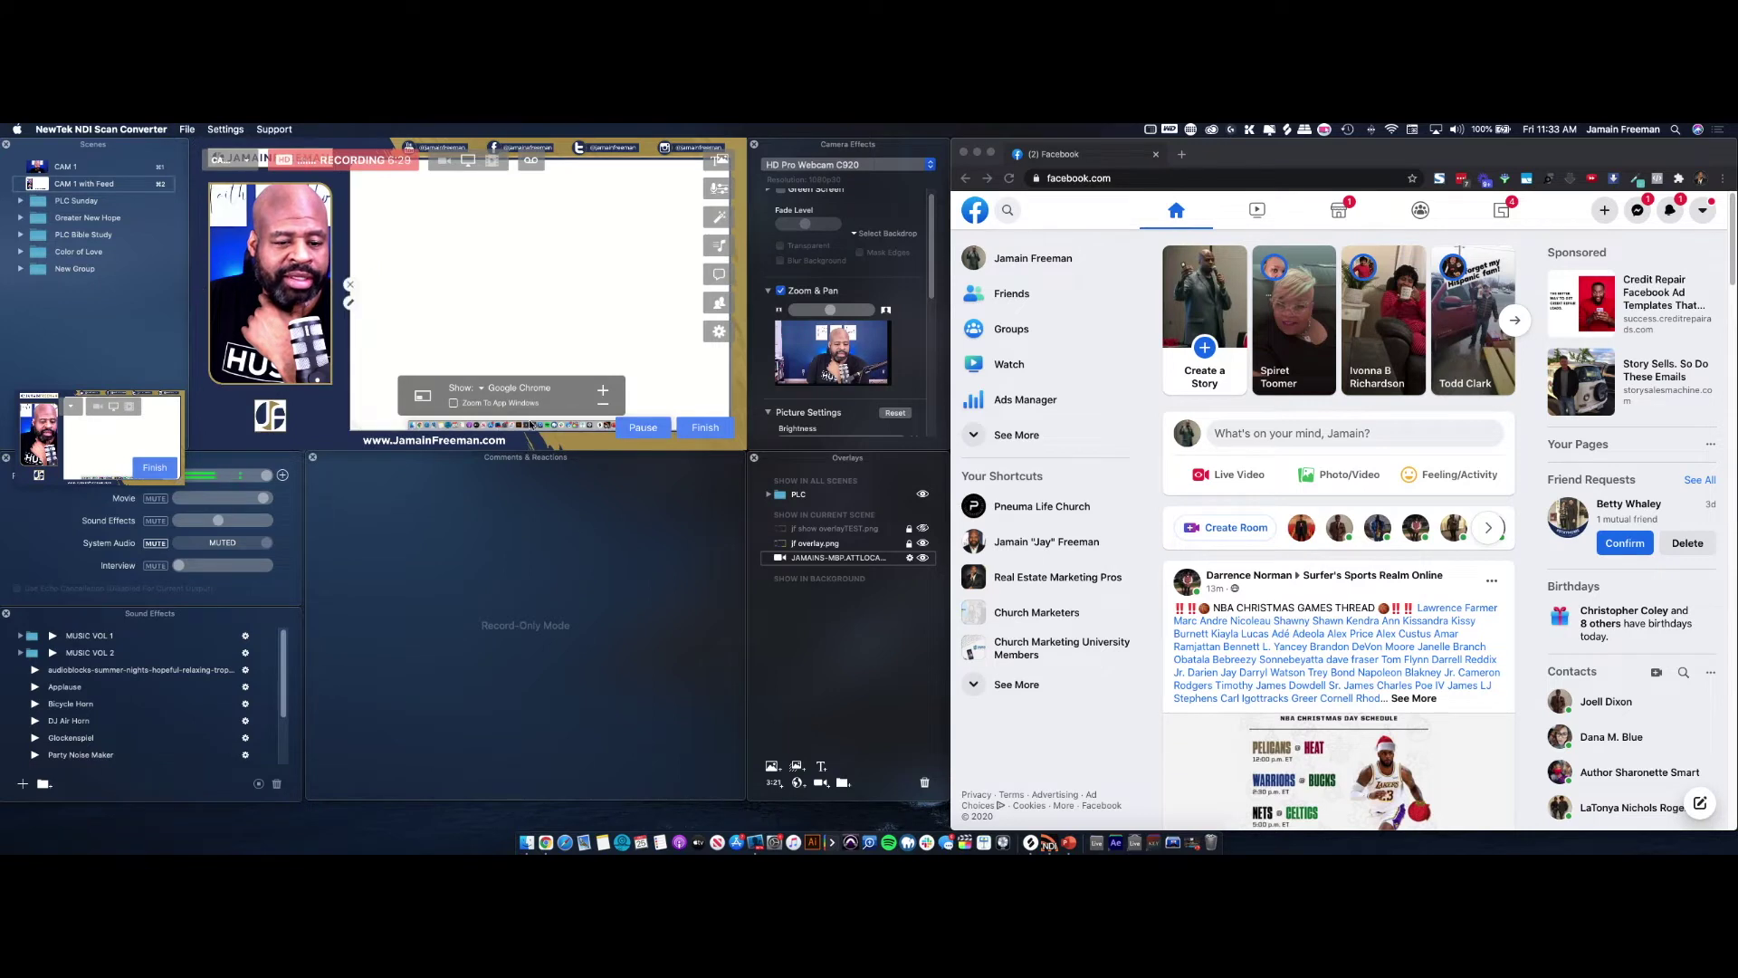
Step: Return the capture source to Google Chrome [1] showing Facebook
left_click(186, 129)
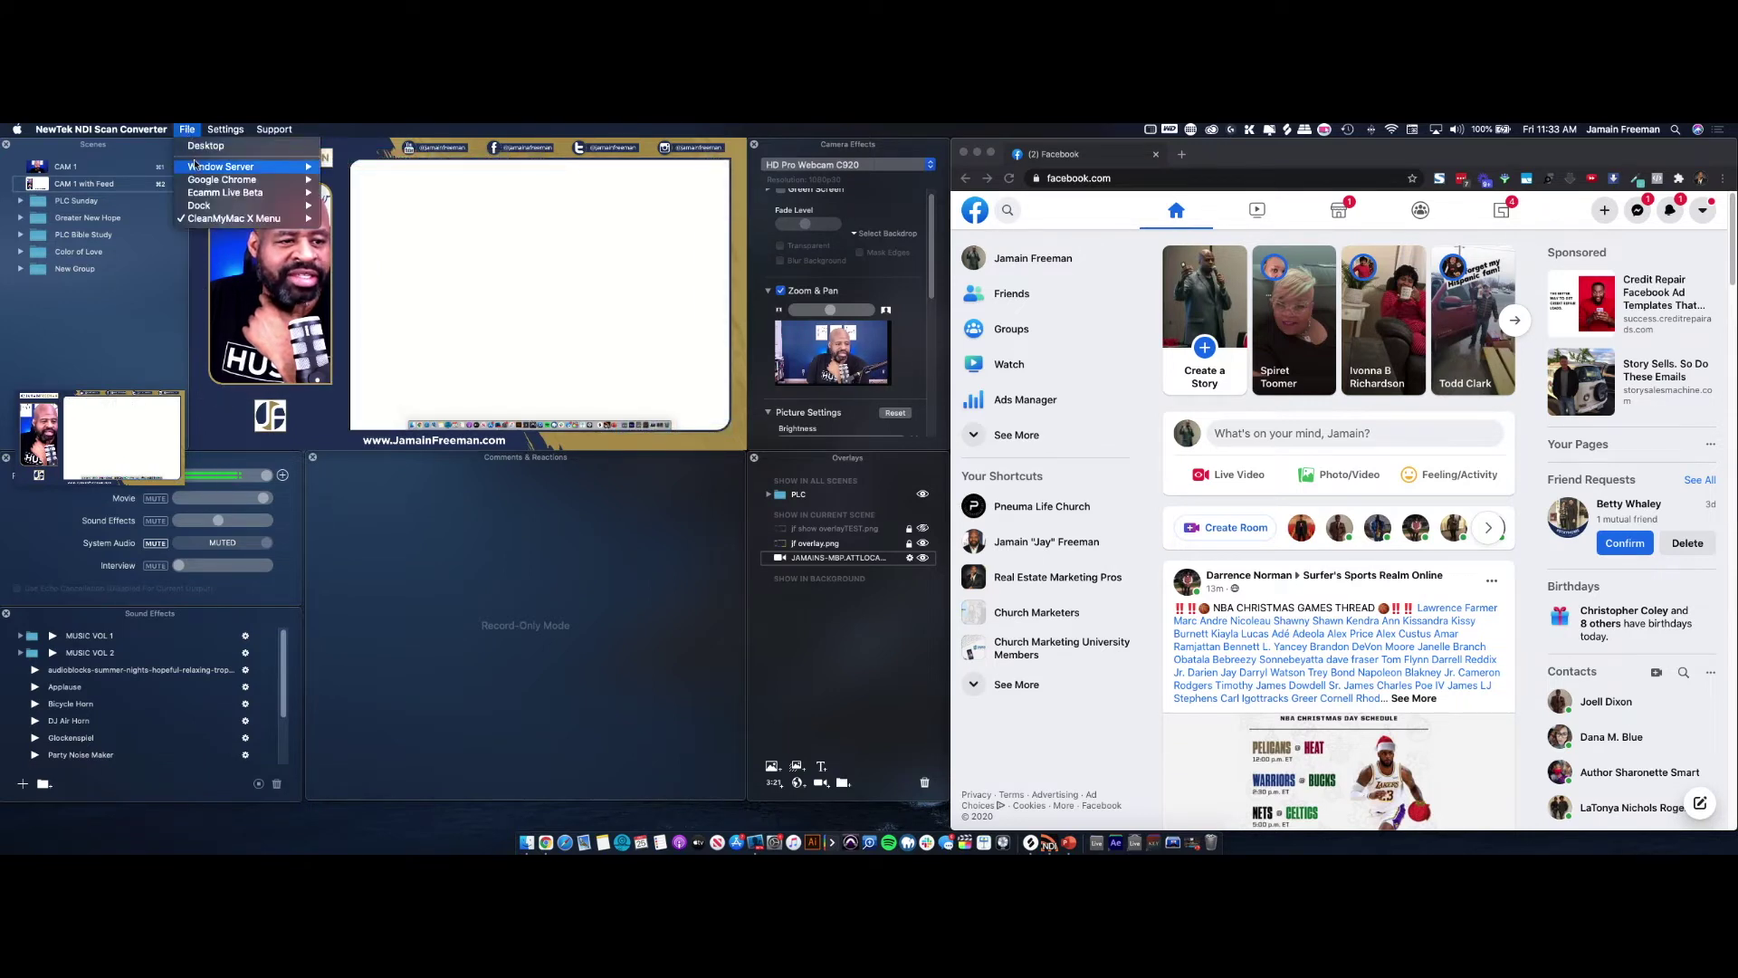
mouse_move(196, 181)
left_click(396, 181)
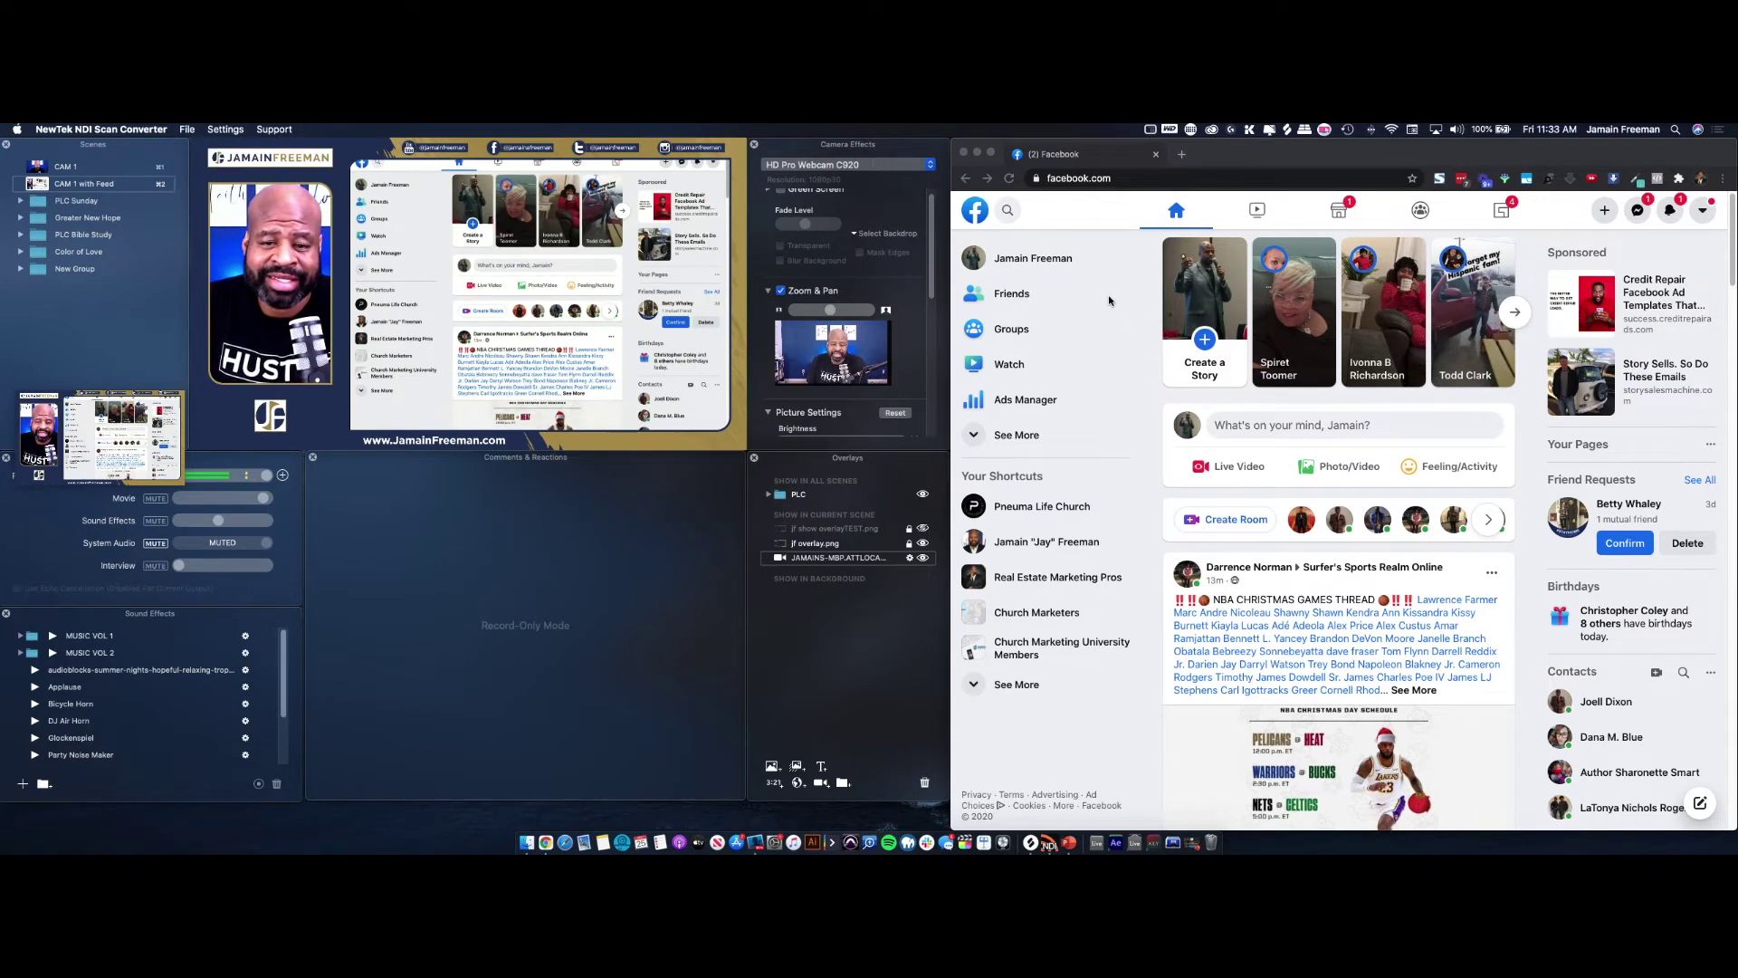
mouse_move(503, 237)
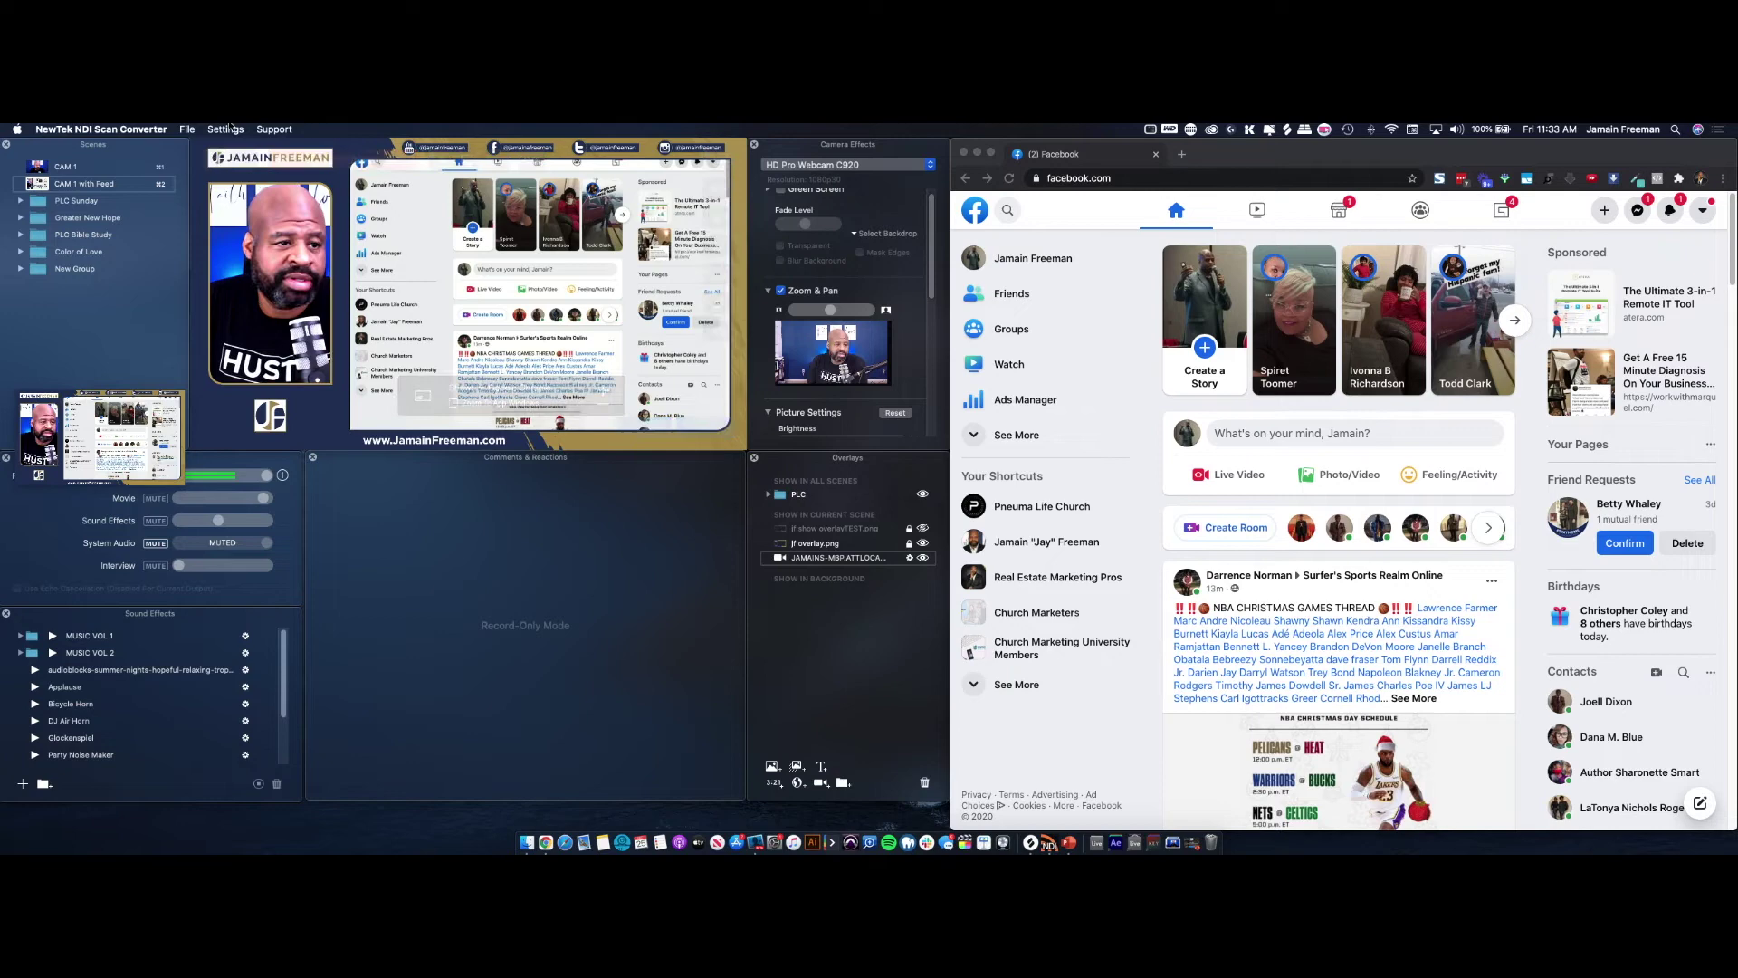
left_click(188, 129)
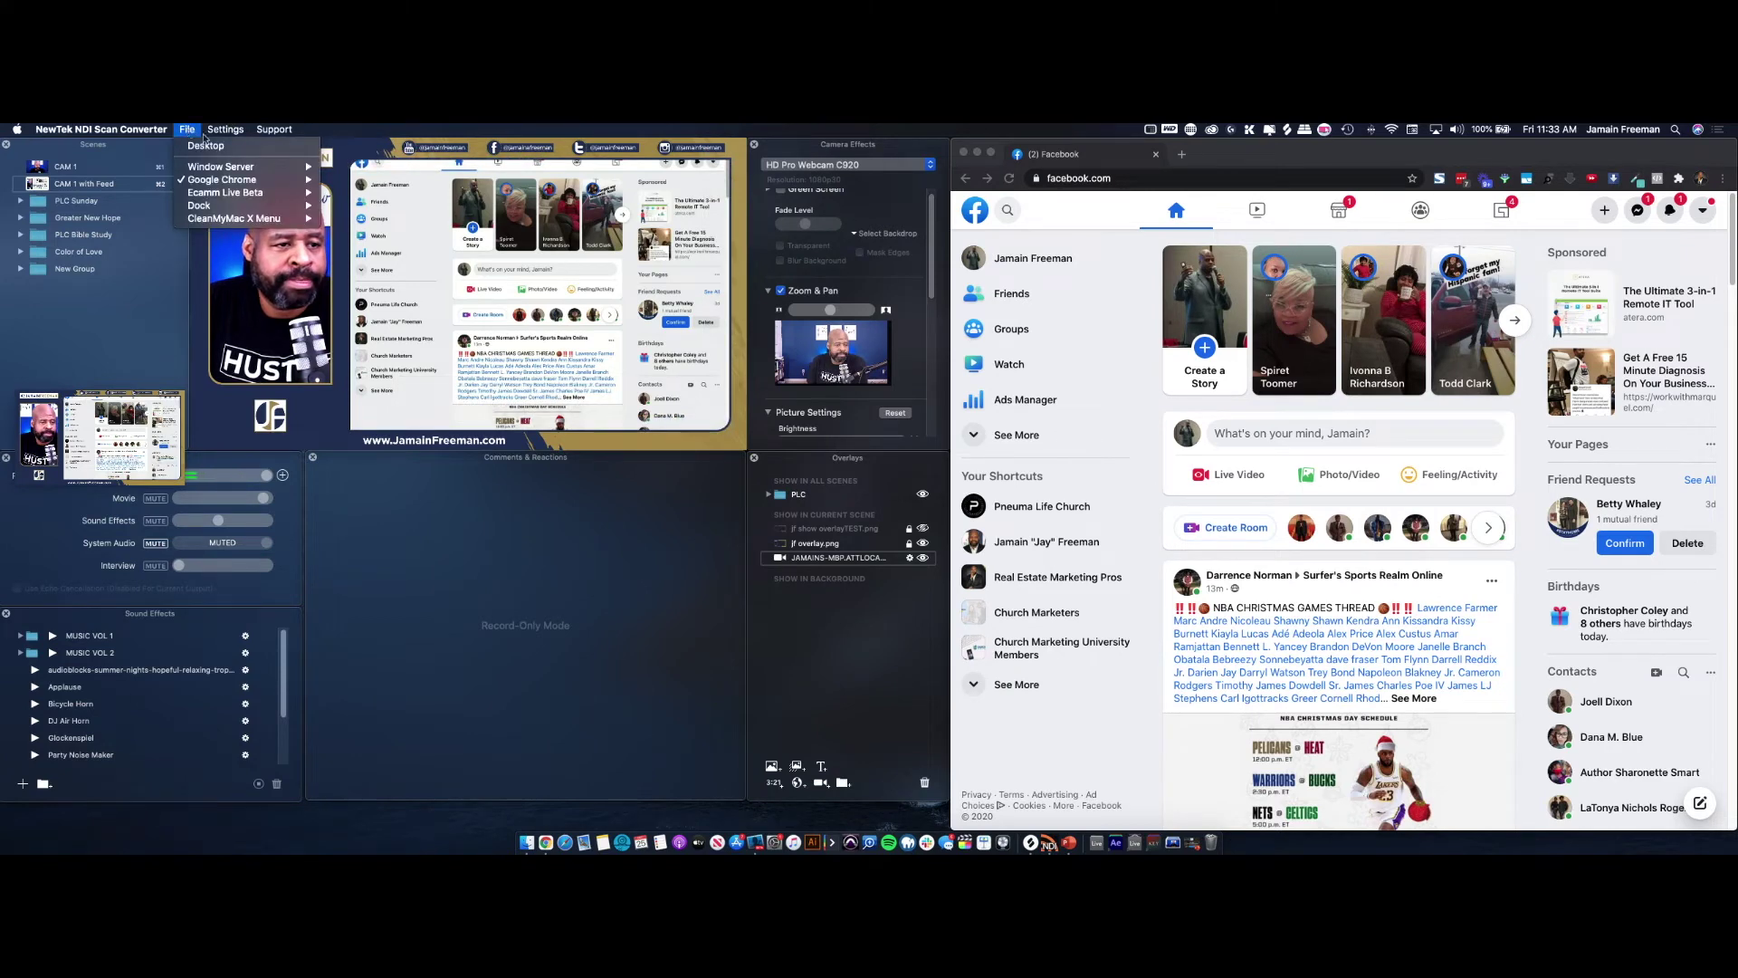
left_click(205, 145)
Step: Switch the NDI Scan Converter capture source from Chrome to the PowerPoint slide show
left_click(1069, 842)
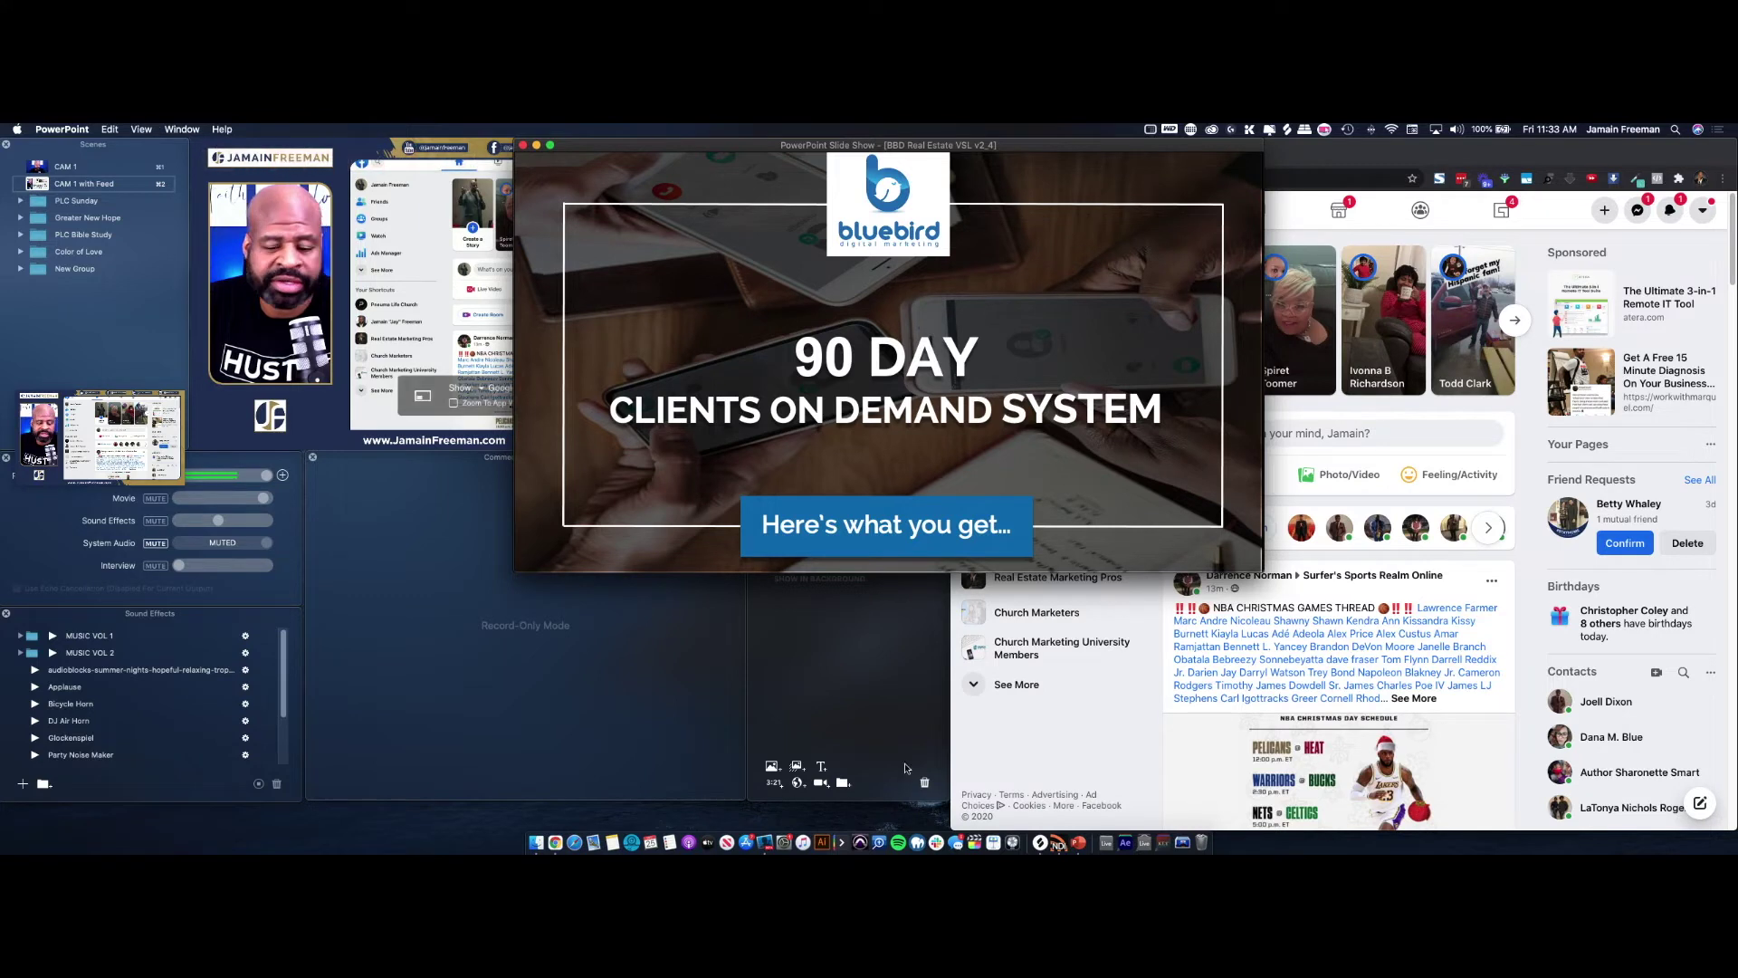
left_click(1057, 843)
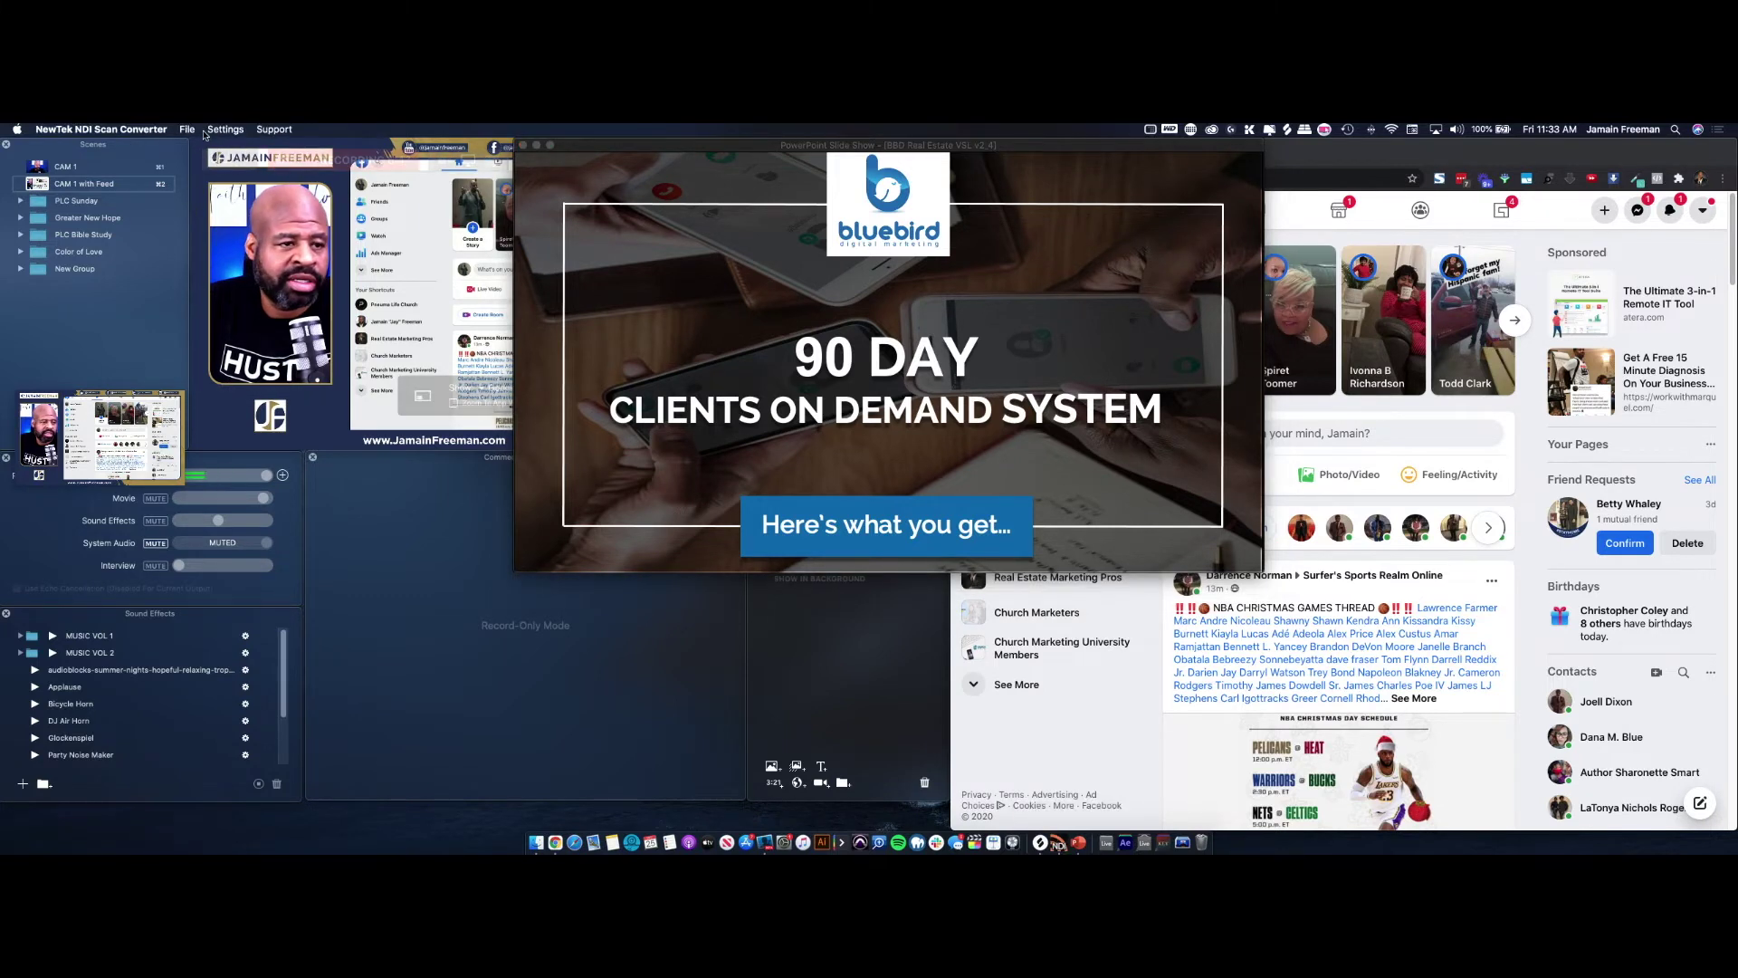
left_click(186, 130)
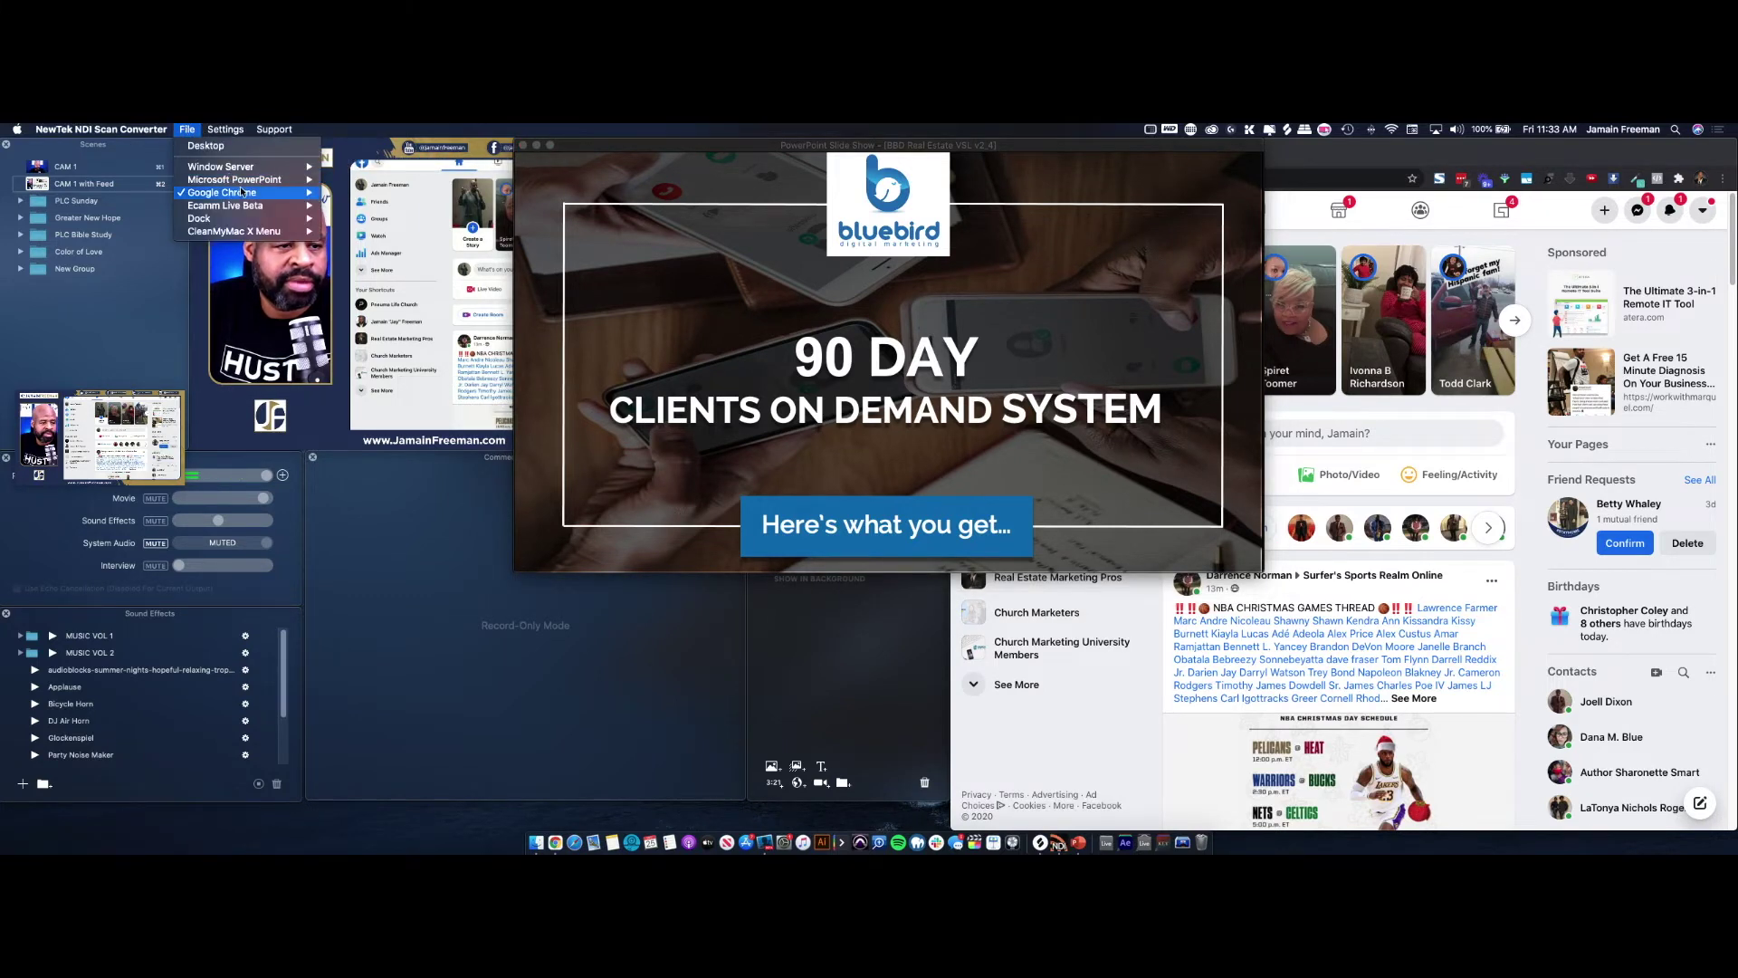
mouse_move(290, 179)
left_click(375, 182)
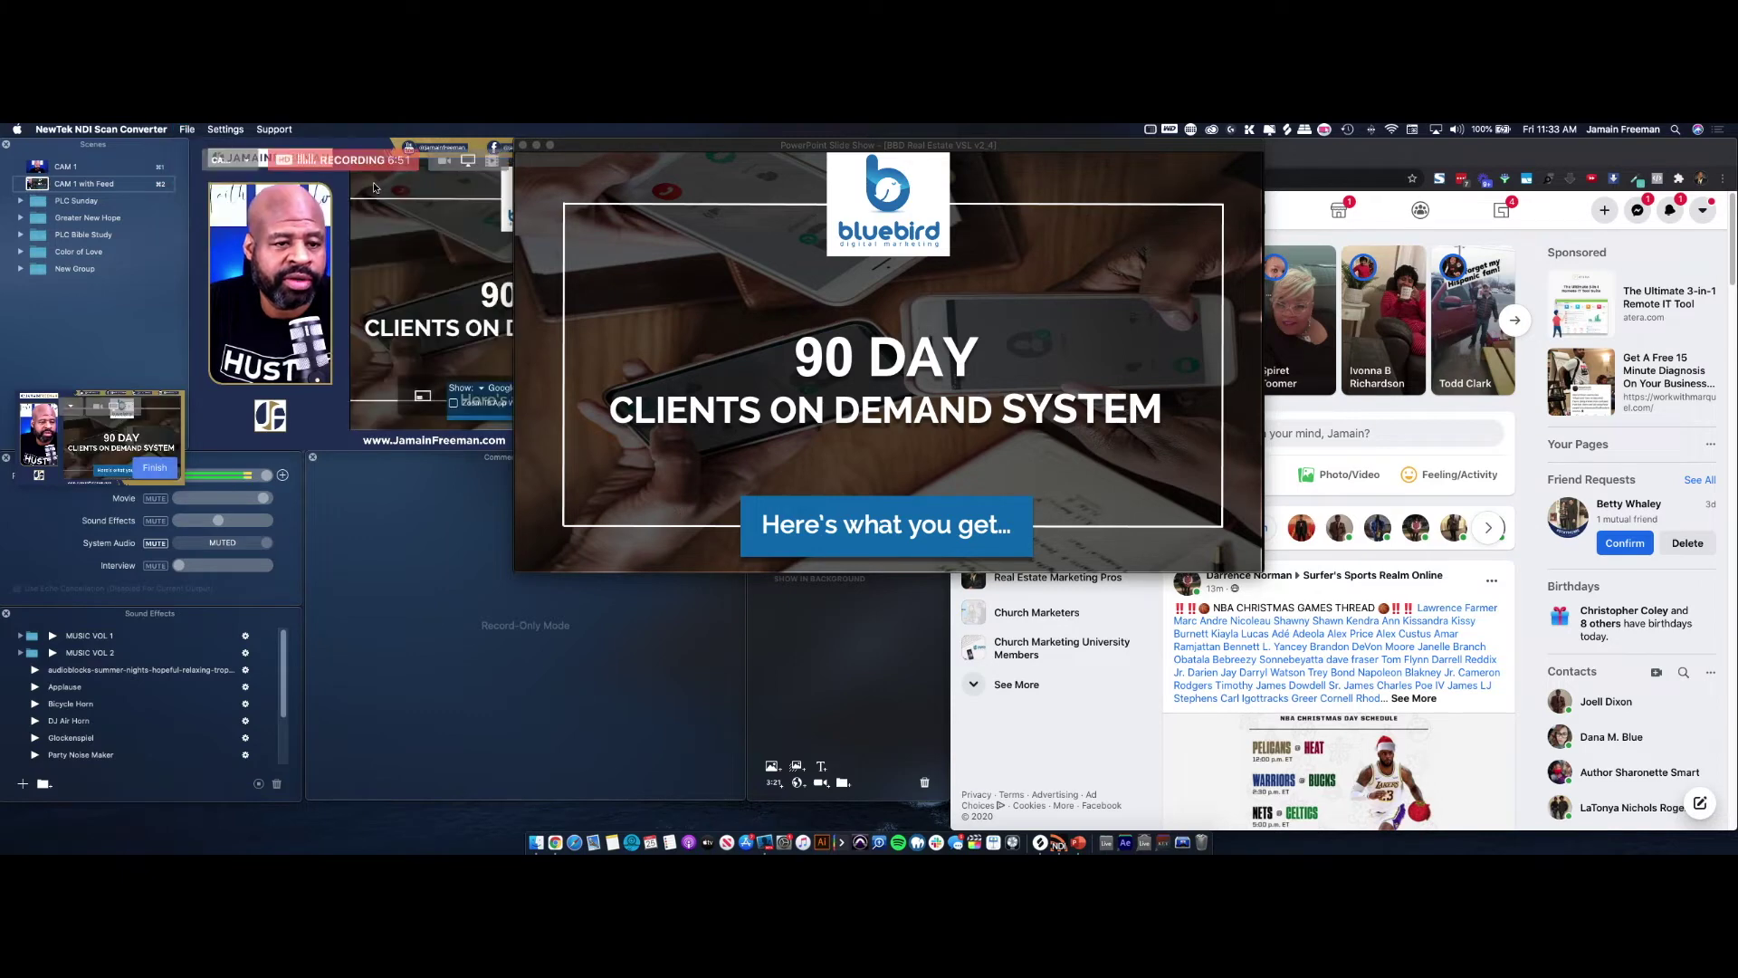
Step: Move the slide show window right and resize it to fit the framed overlay
left_click_drag(644, 148, 1106, 157)
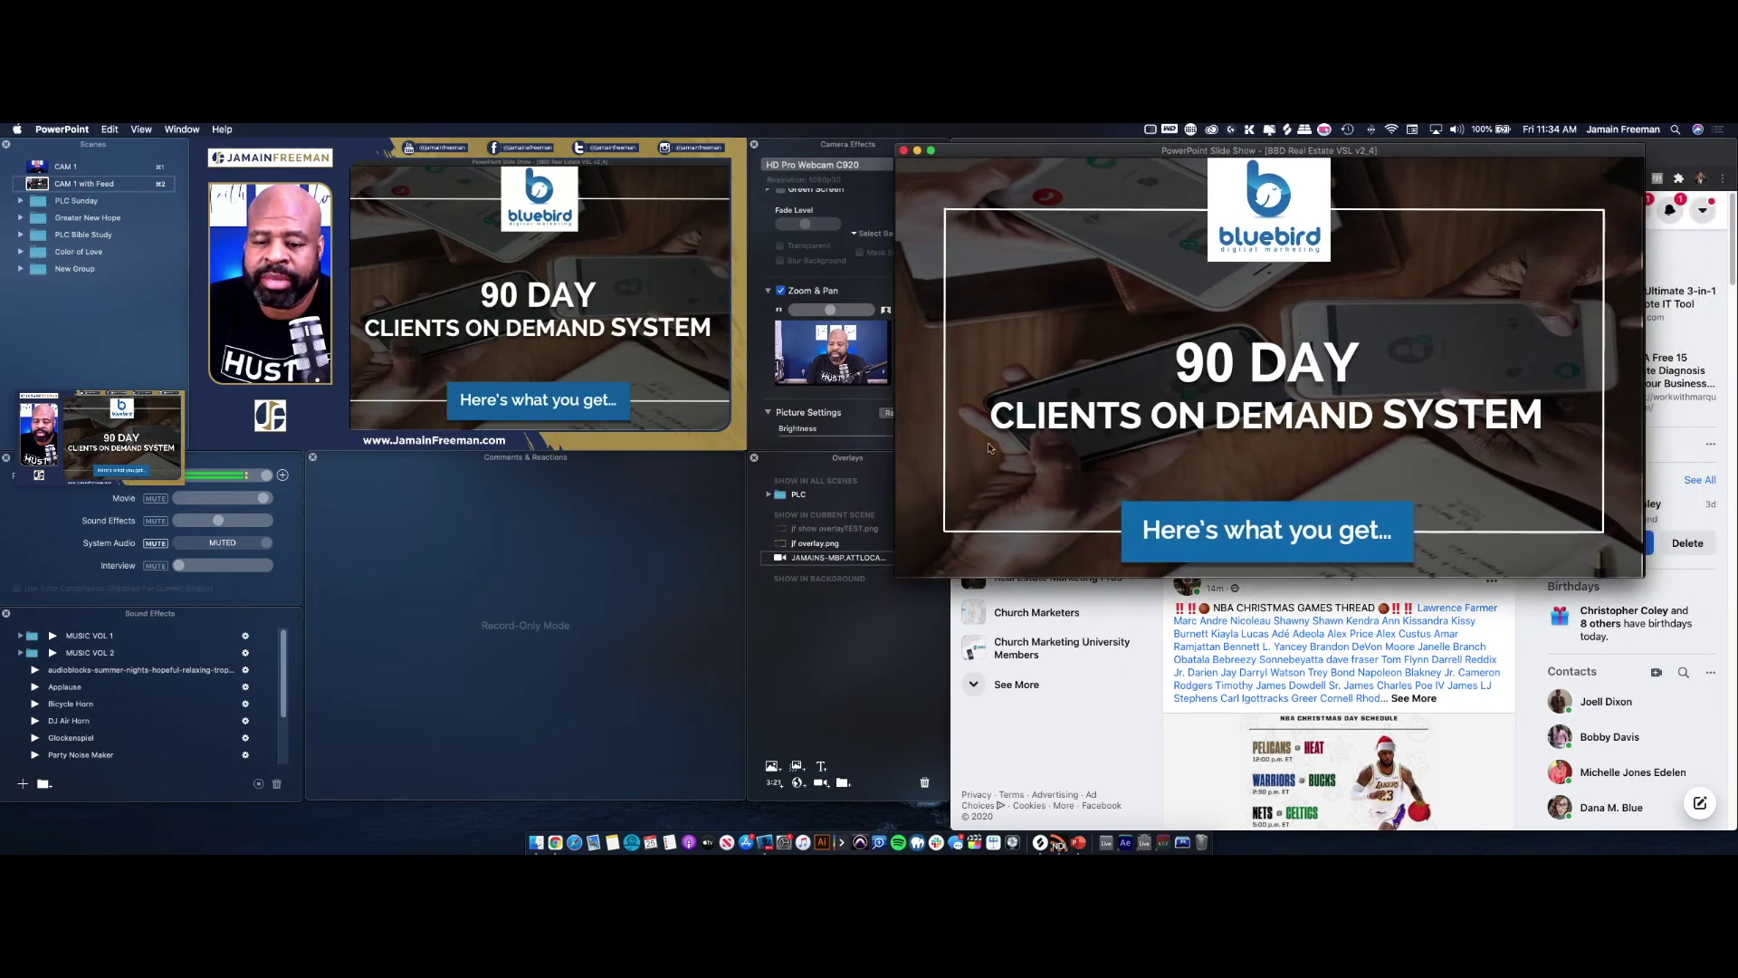
left_click_drag(894, 576, 993, 509)
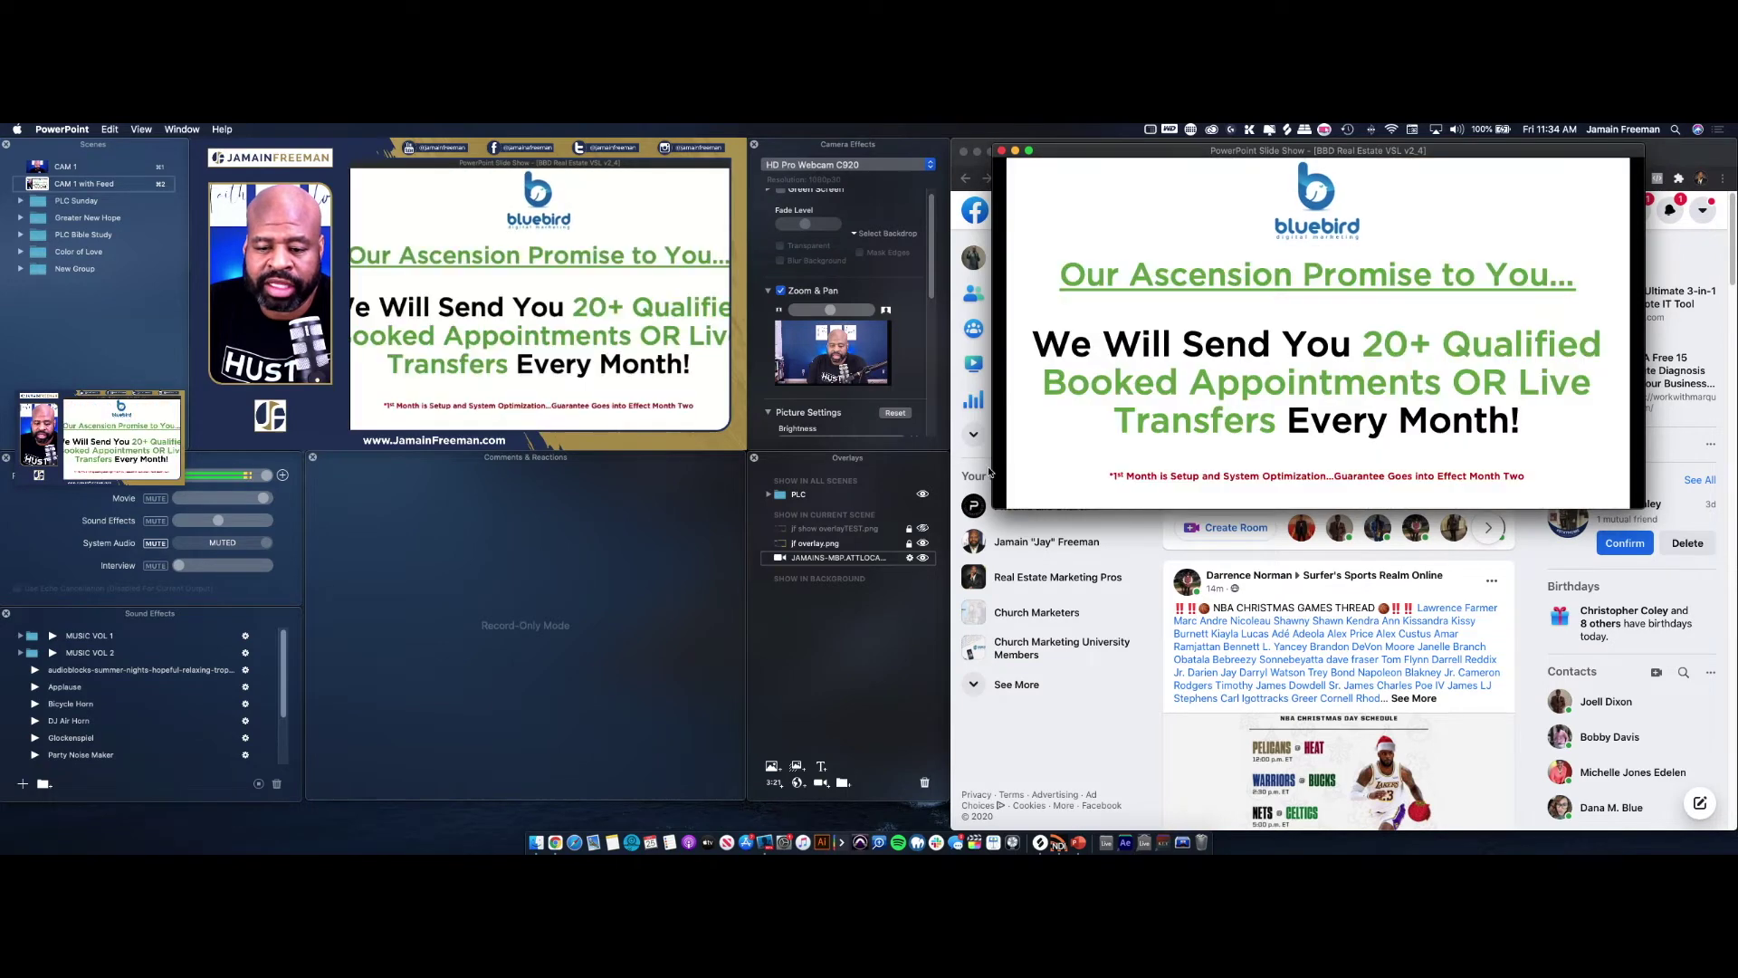
key("Right")
key("Left")
key("Left")
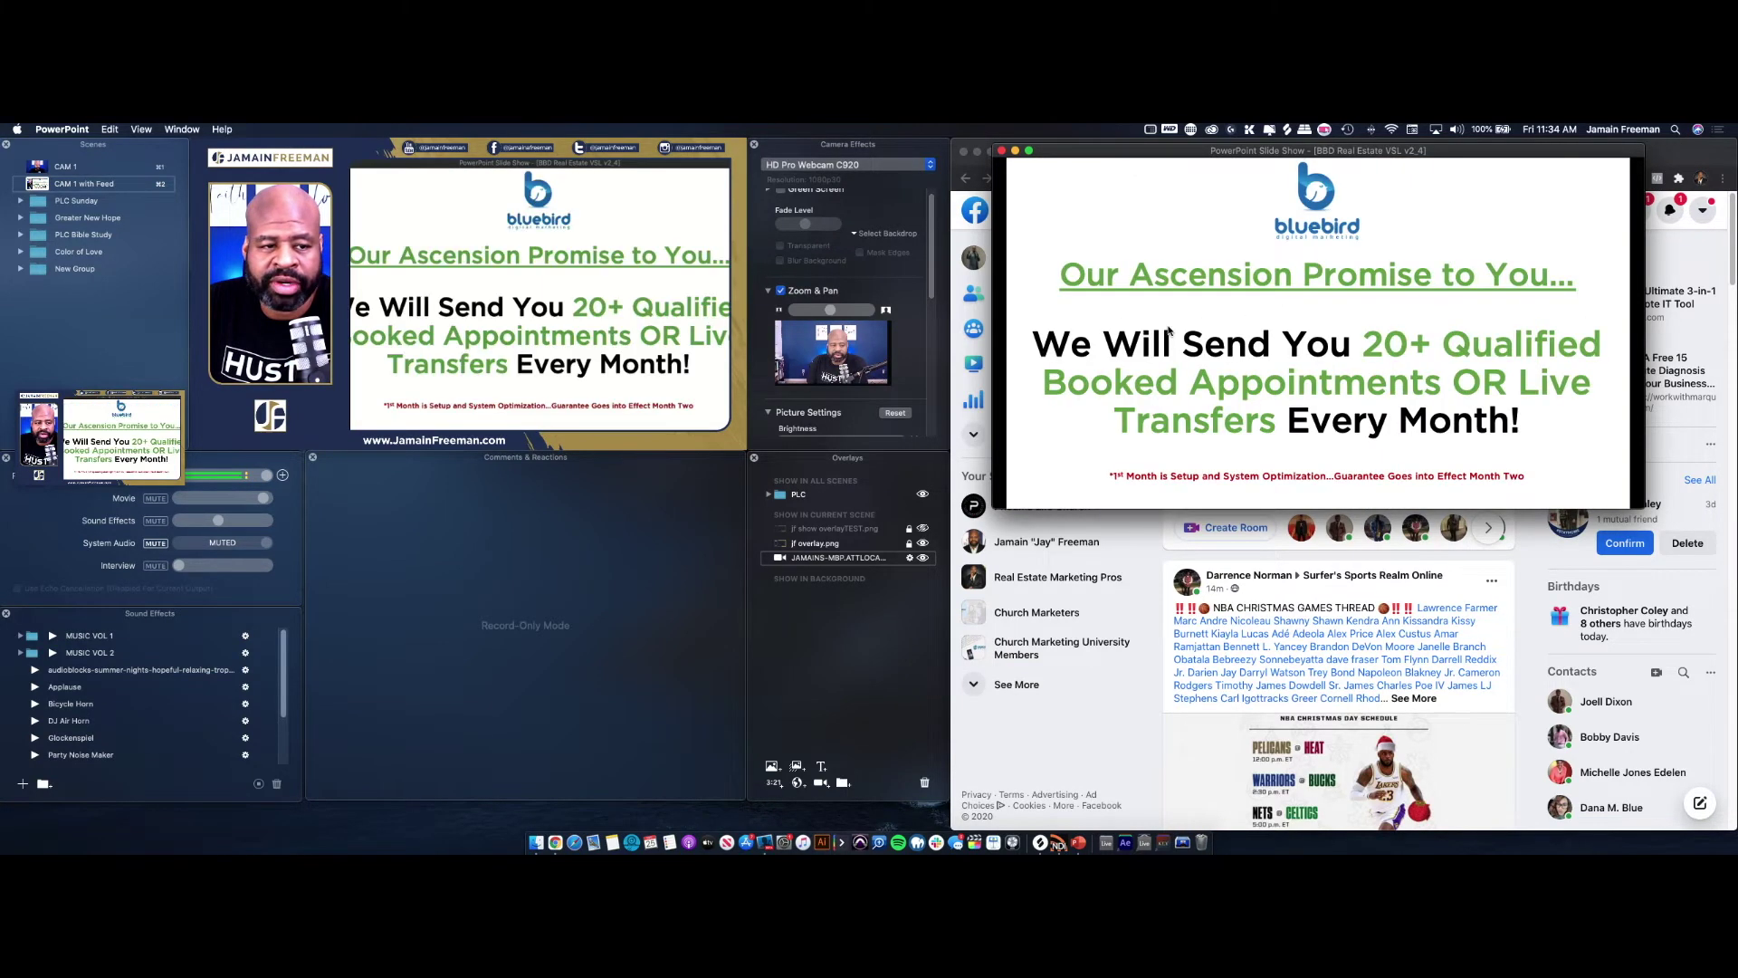
left_click_drag(993, 509, 924, 730)
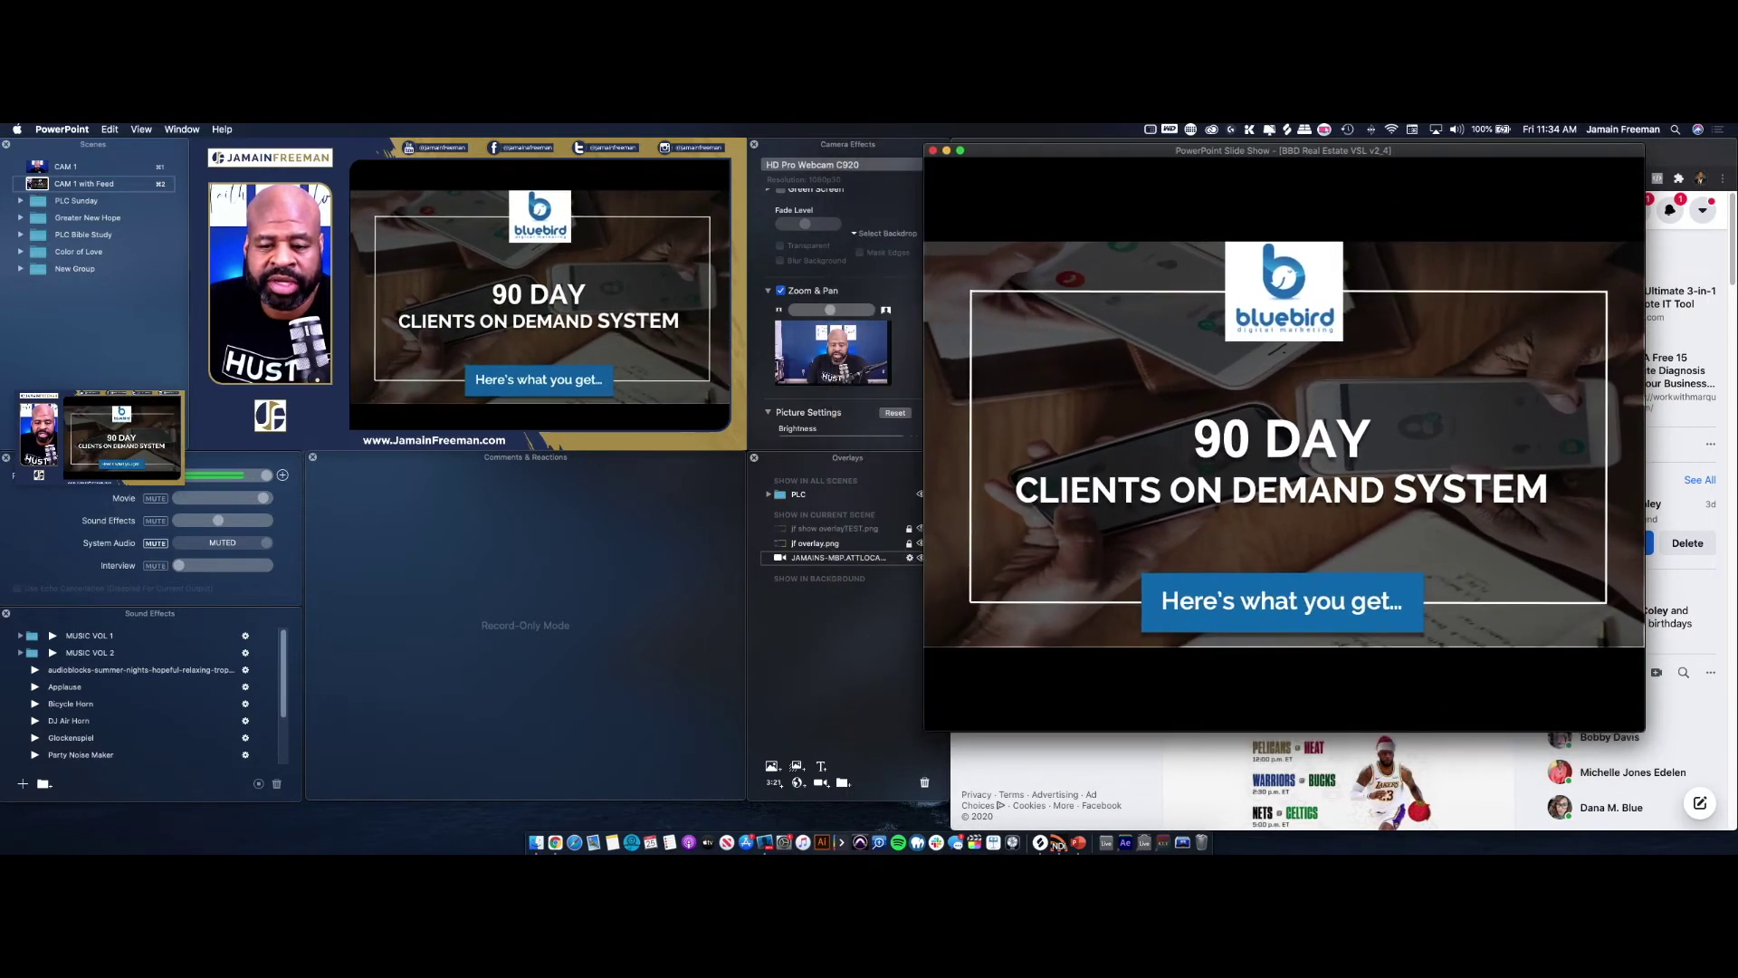
Step: Return to the 90 Day slide and fine-tune the slide show window's height and position
left_click(1063, 541)
left_click(1101, 439)
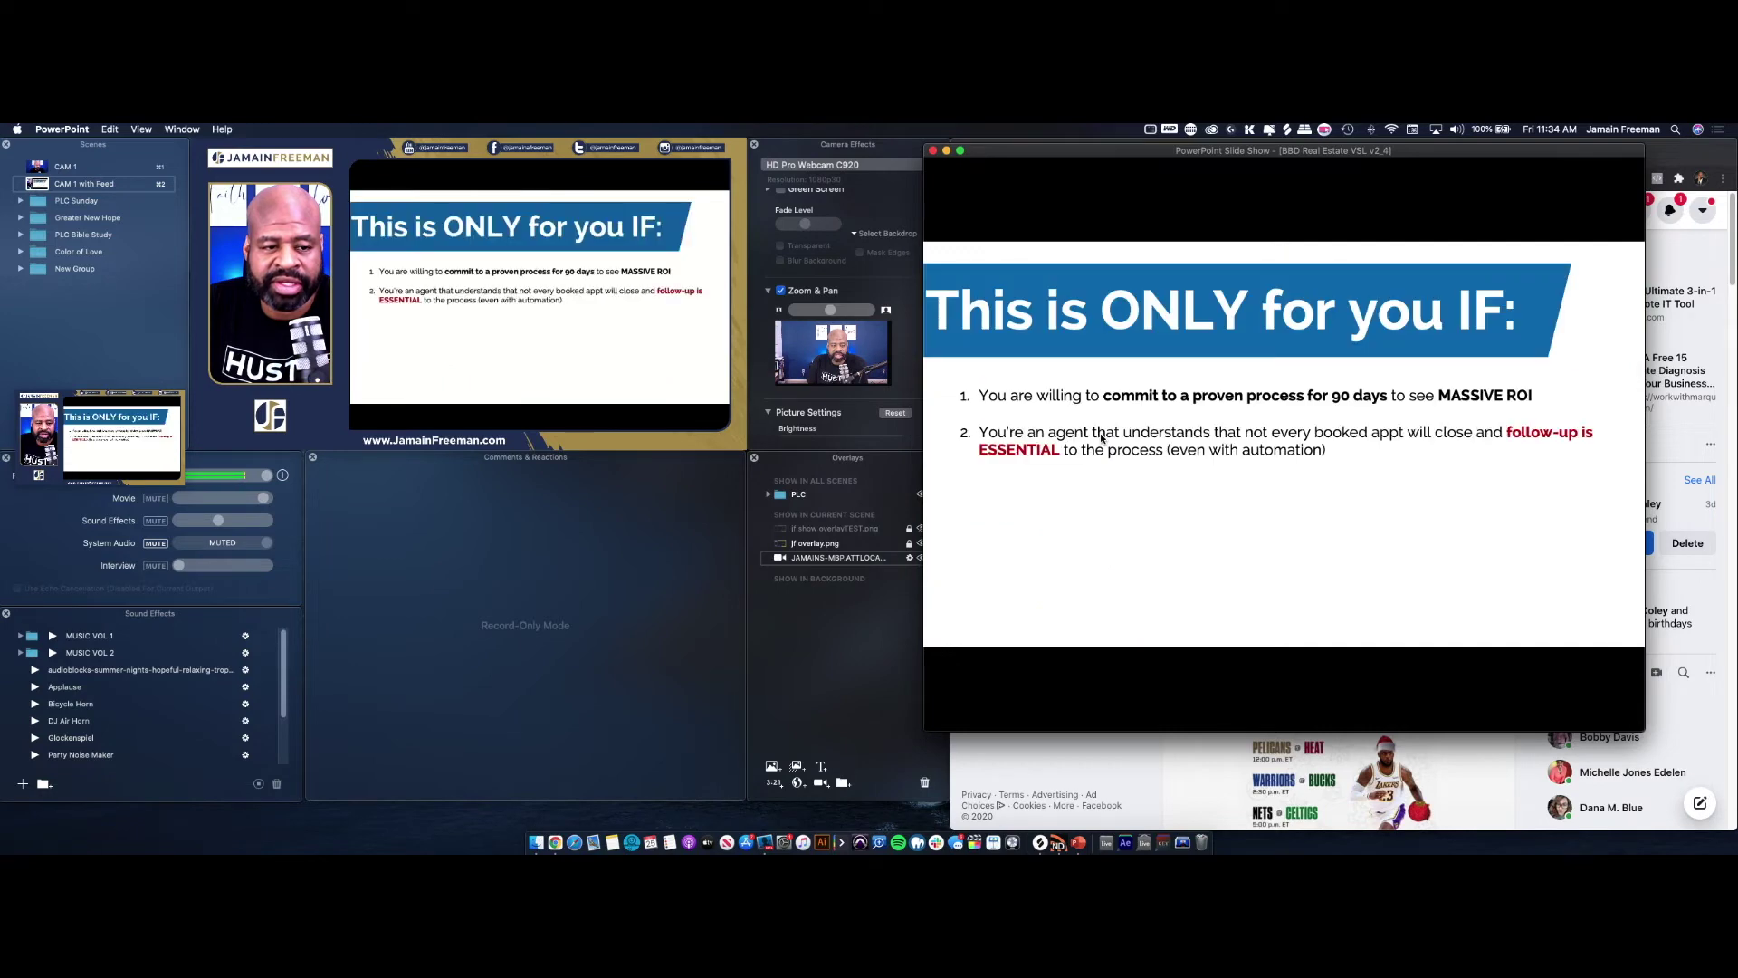
key("Left")
key("Left")
left_click(1107, 739)
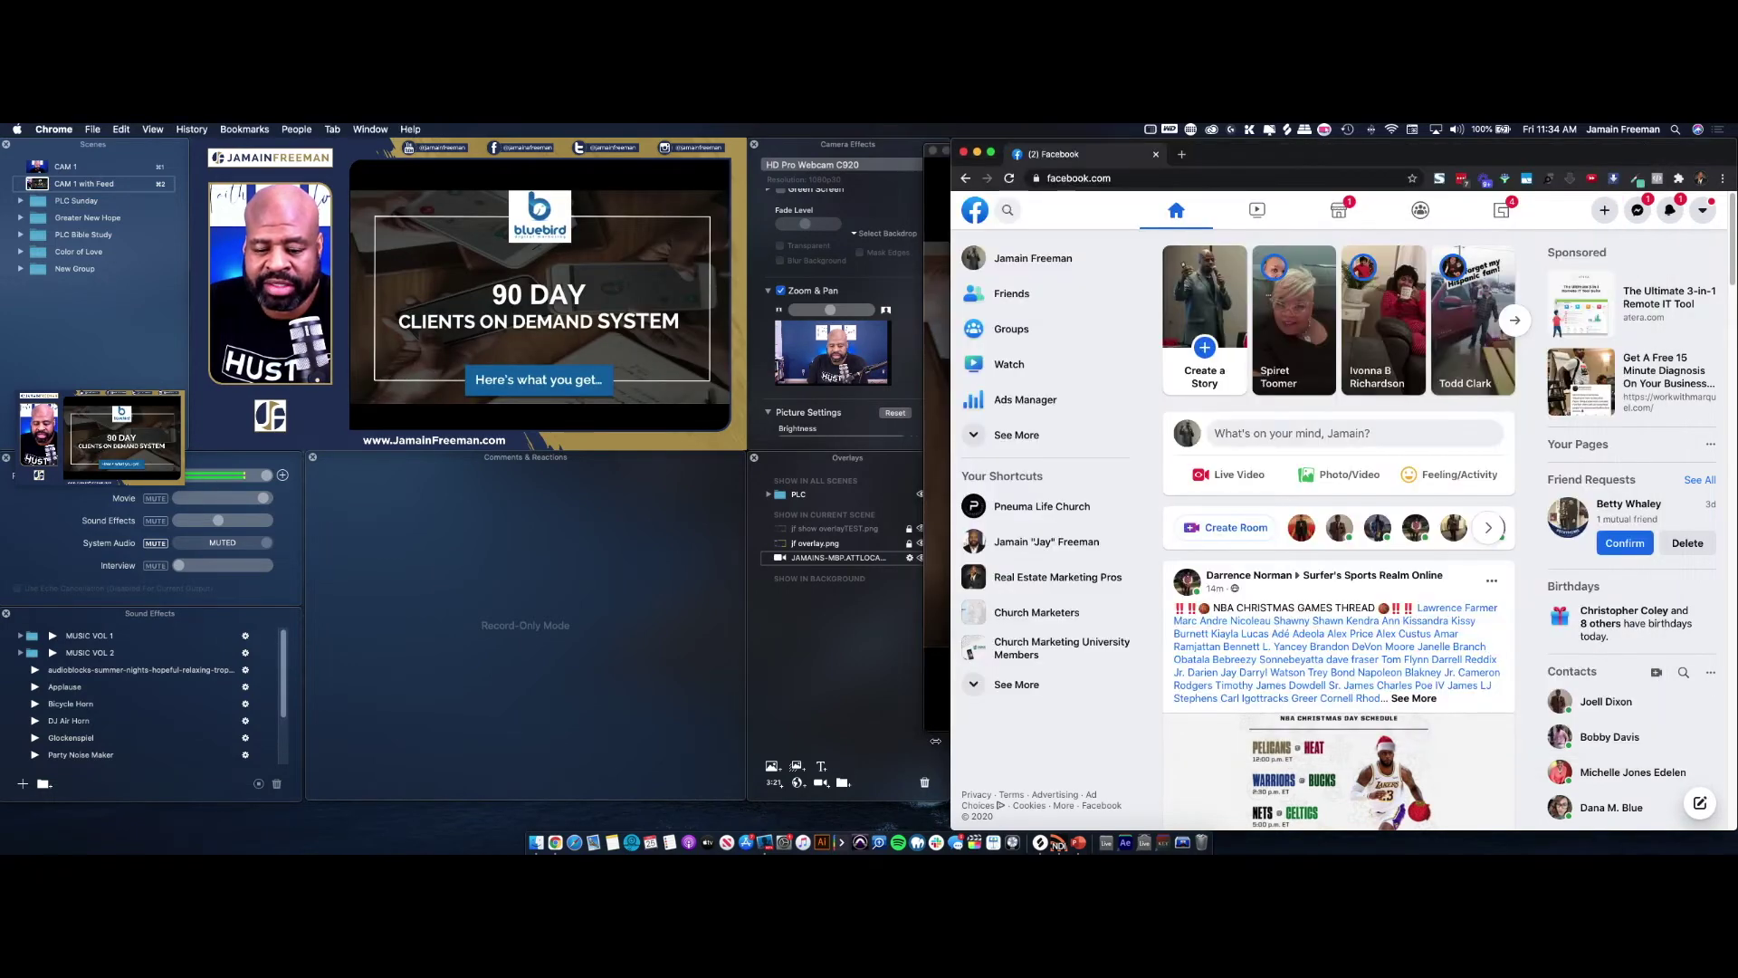
left_click(936, 726)
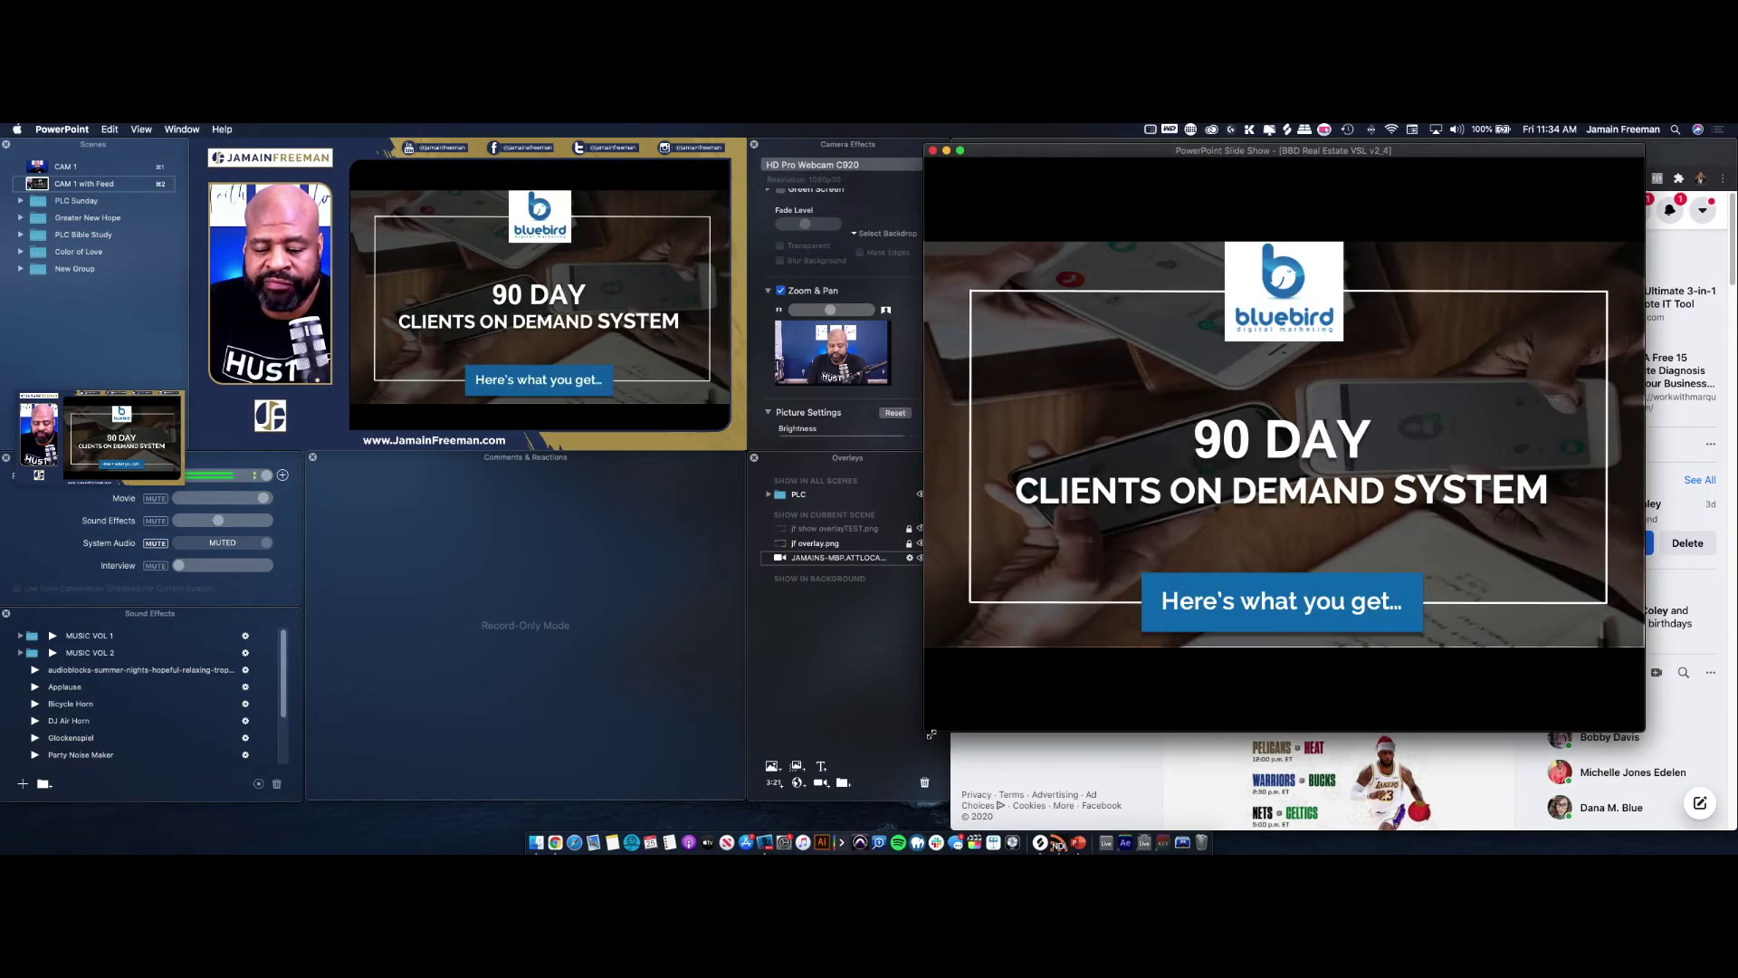
left_click_drag(934, 729, 936, 610)
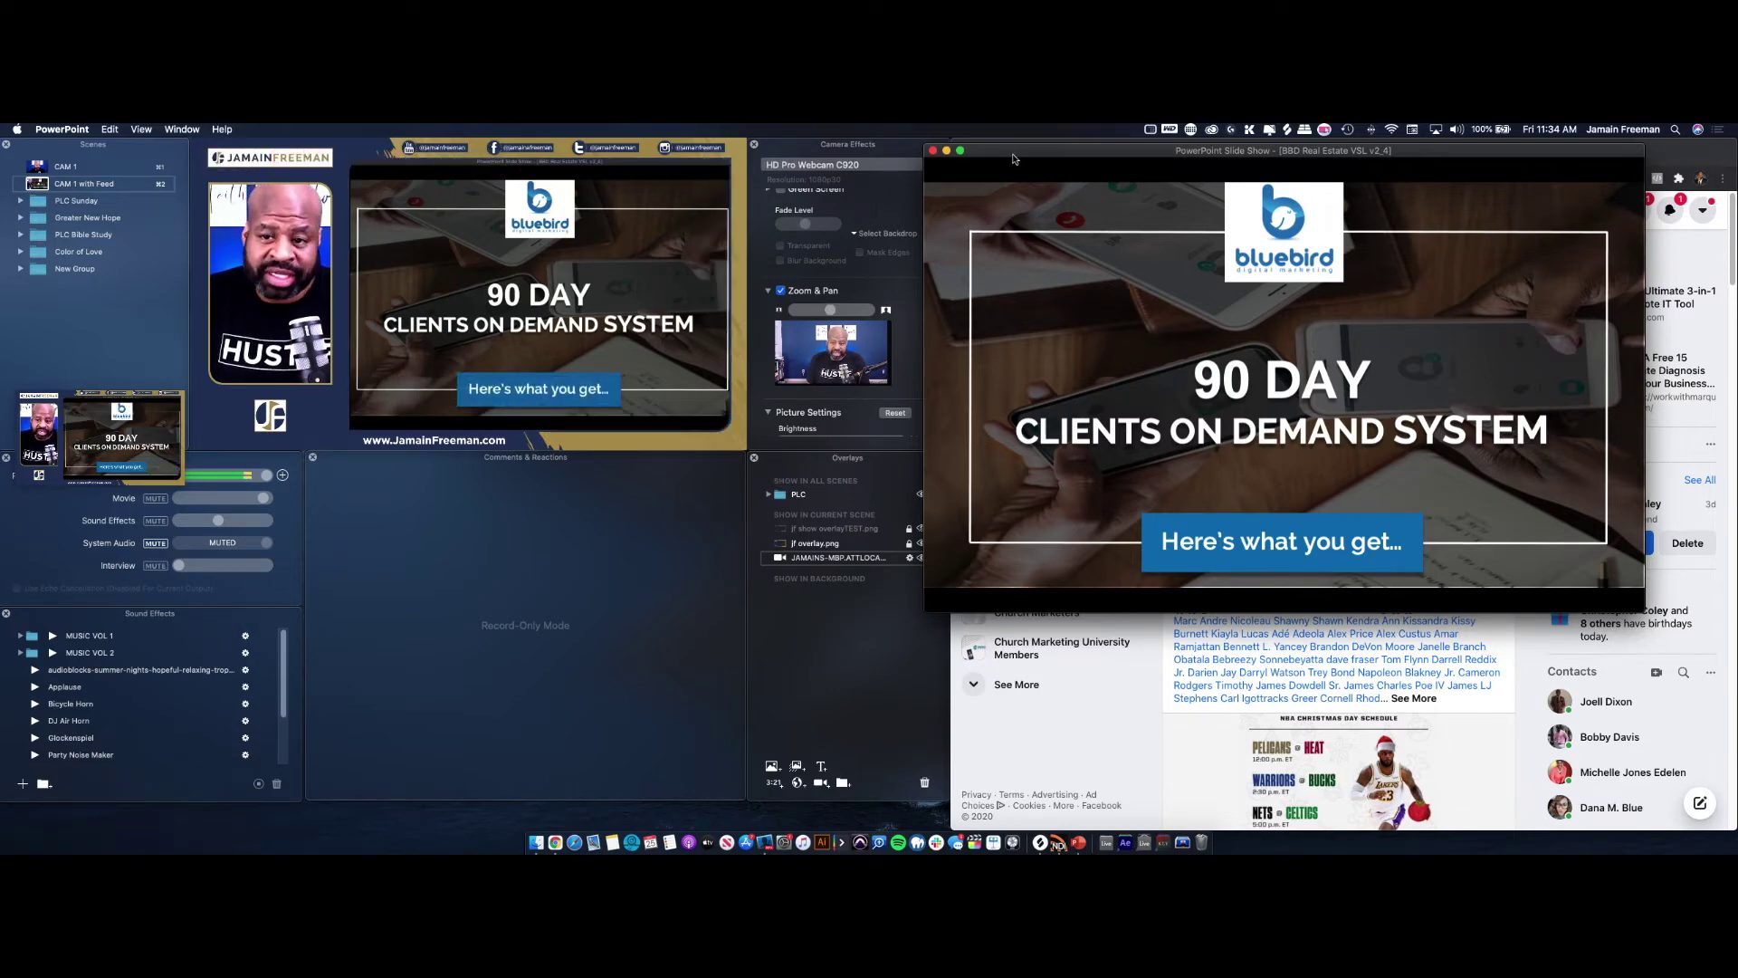
left_click_drag(1020, 160, 947, 289)
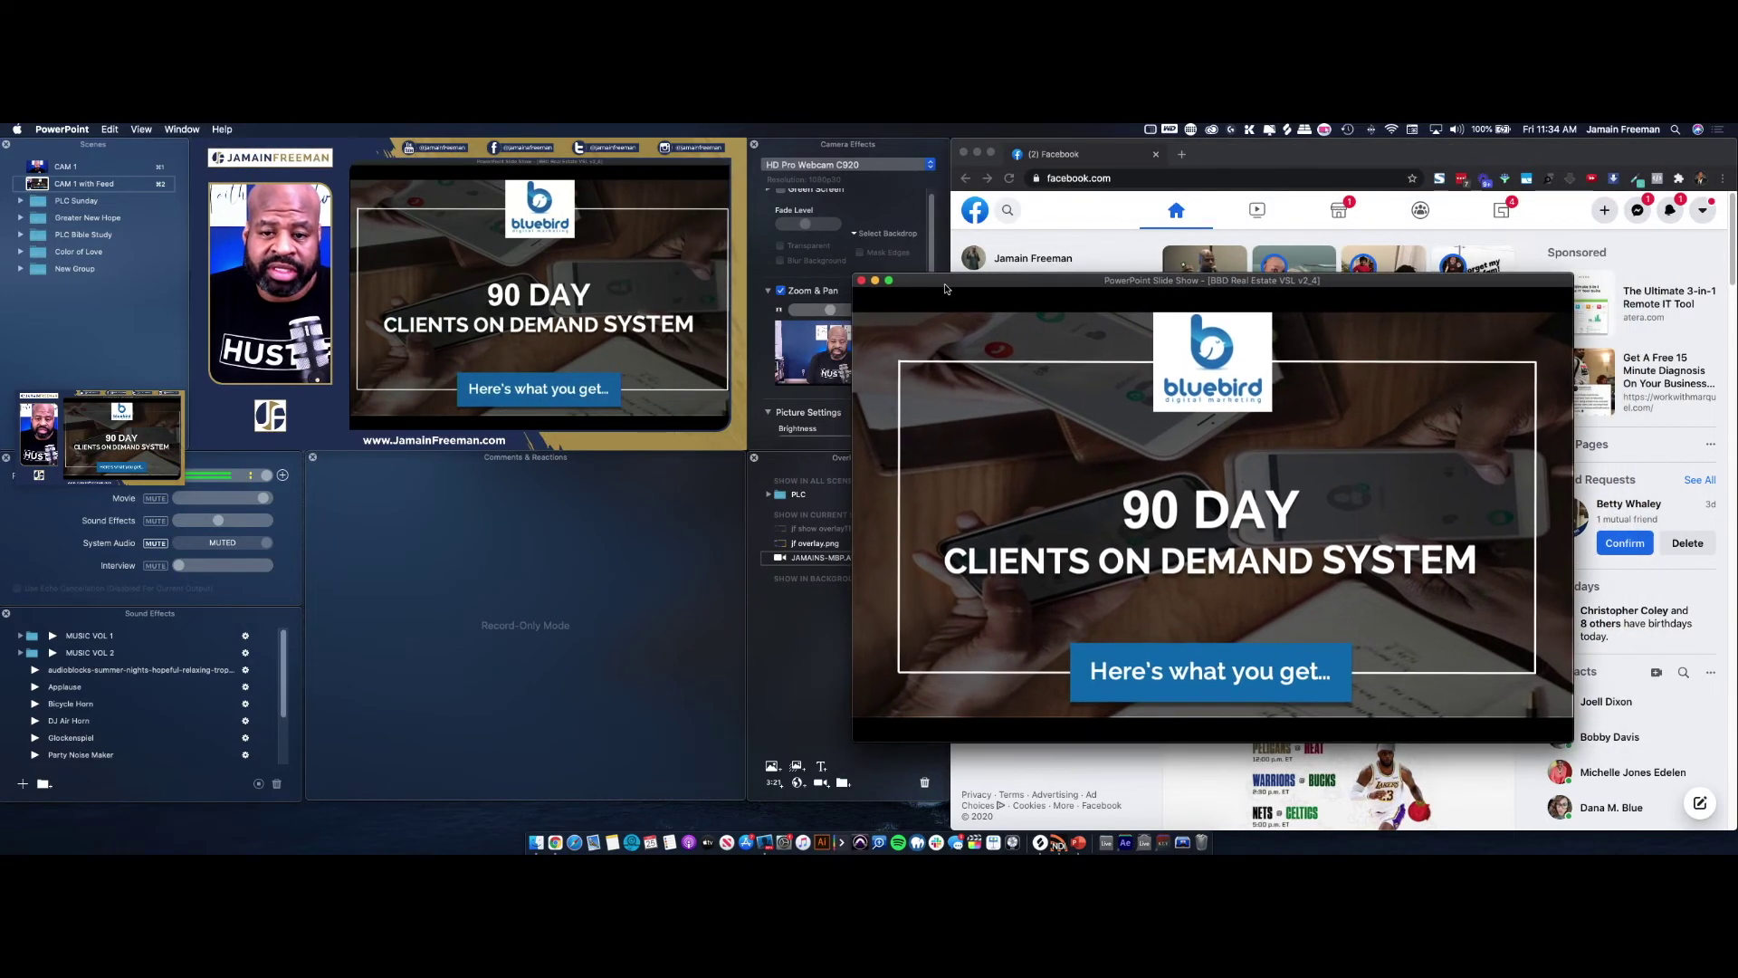
Step: Close the slide show, relaunch NDI Scan Converter and dismiss its crash report
left_click(862, 281)
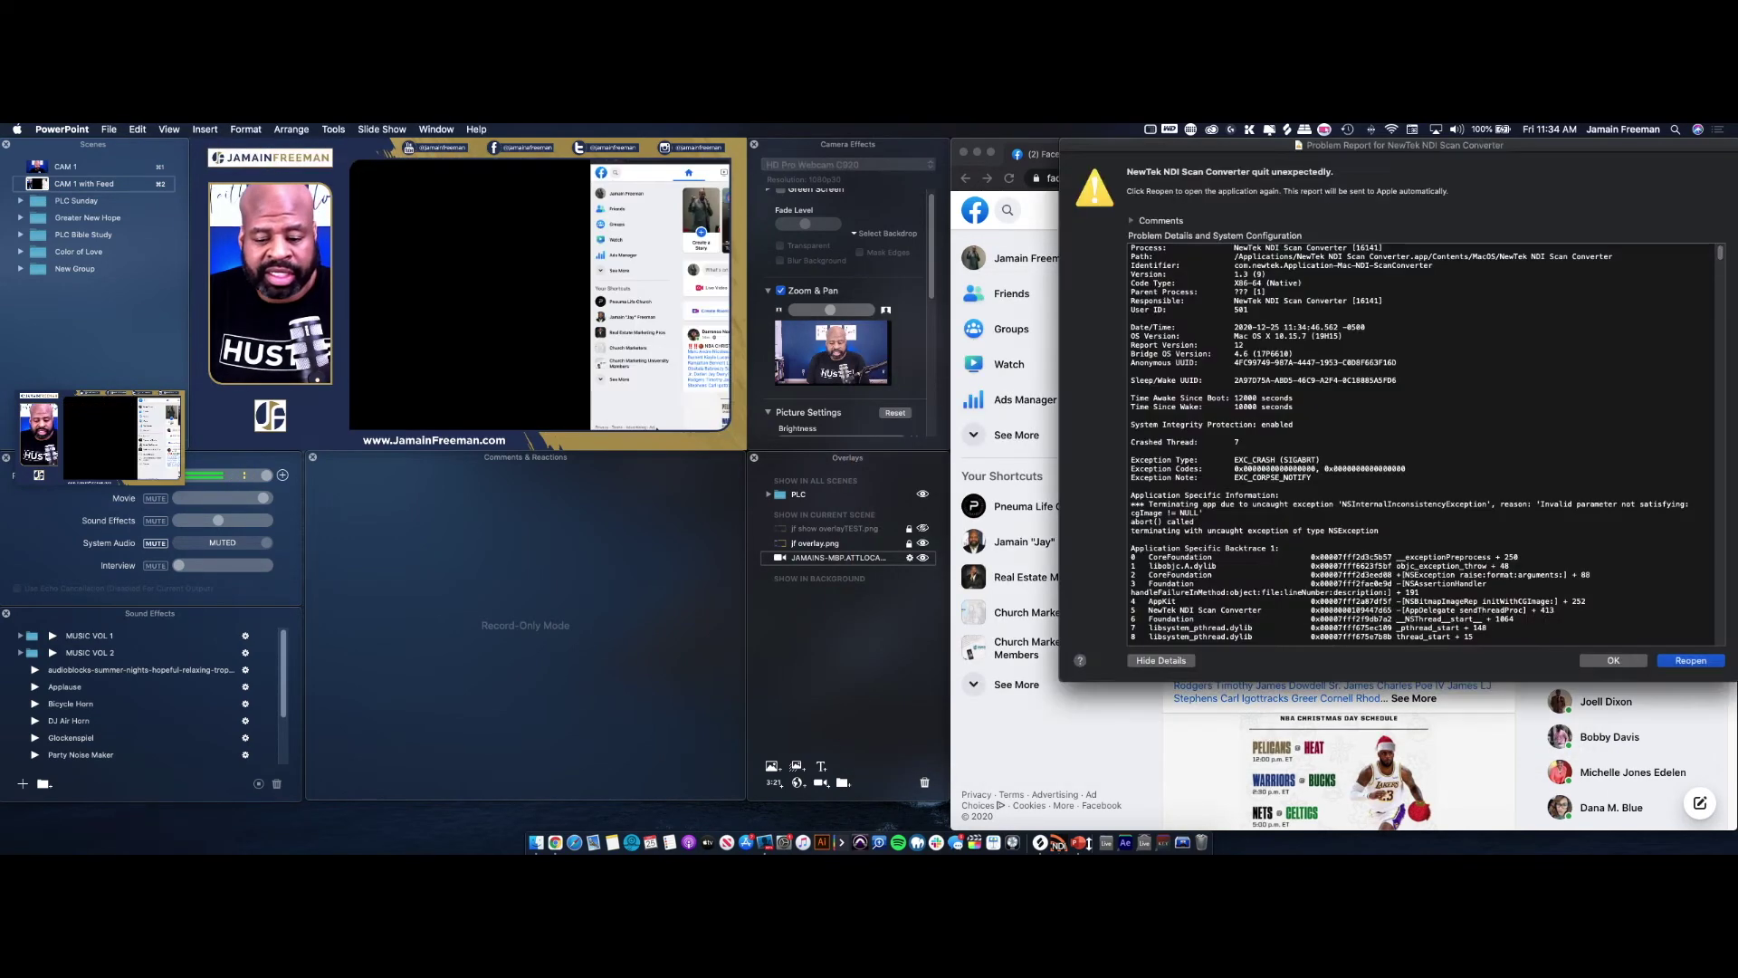
left_click(1058, 843)
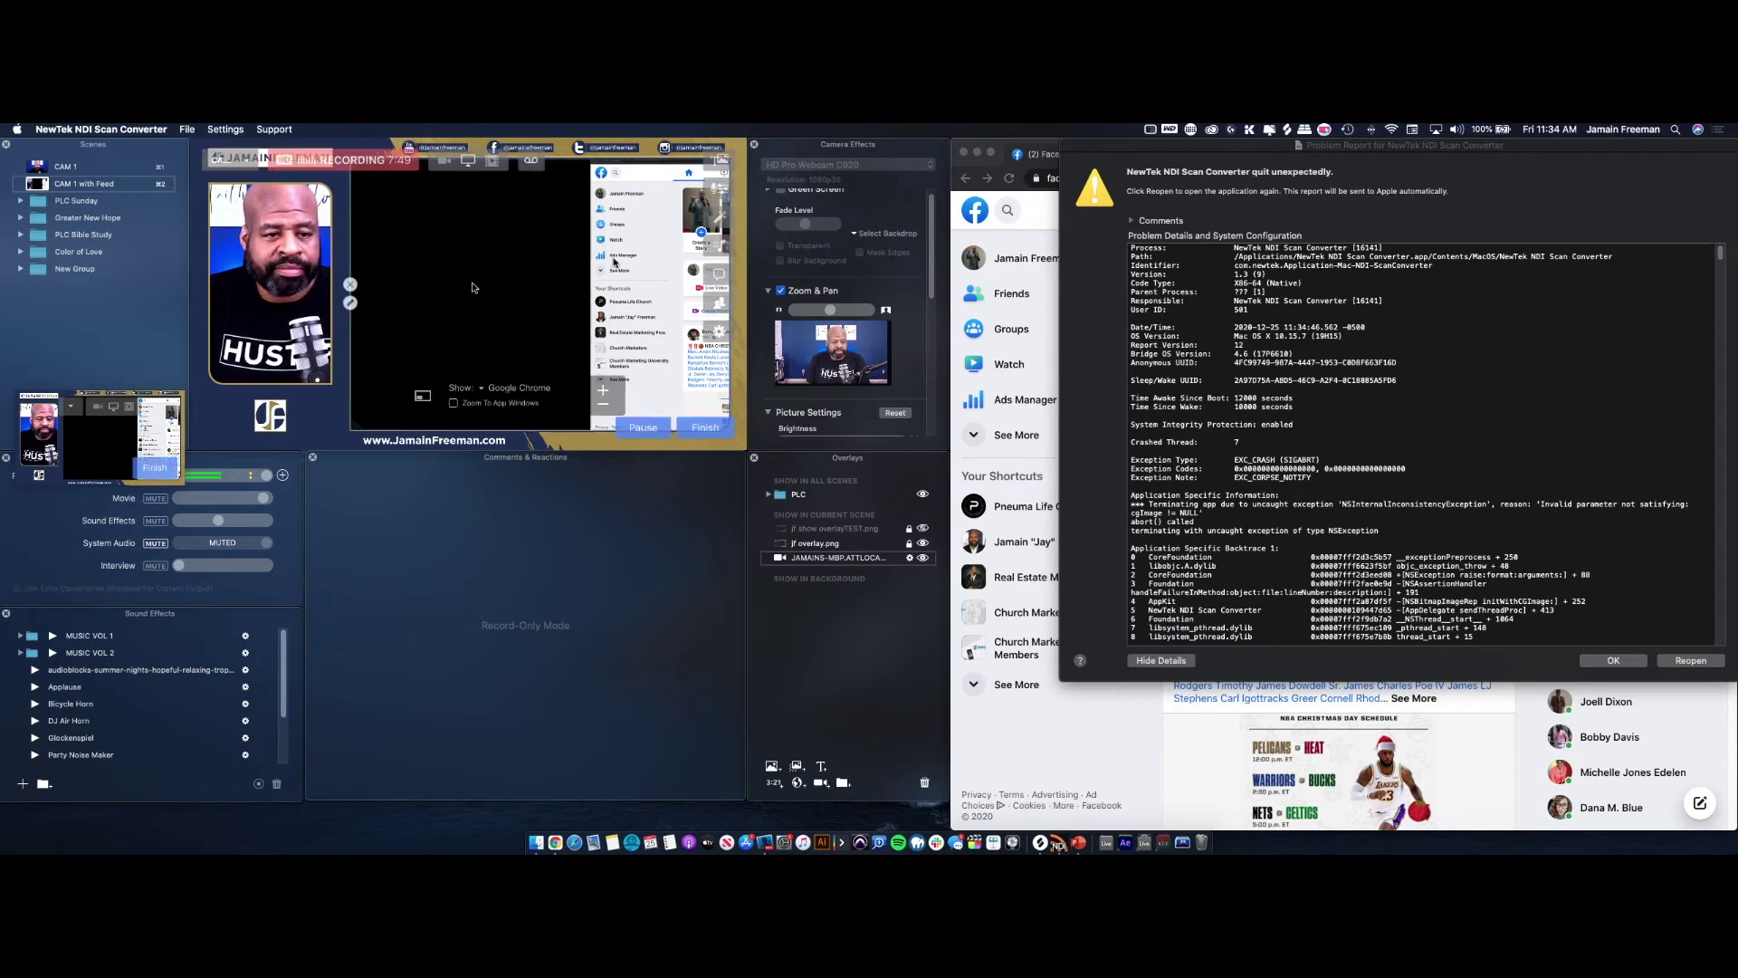
left_click(1607, 660)
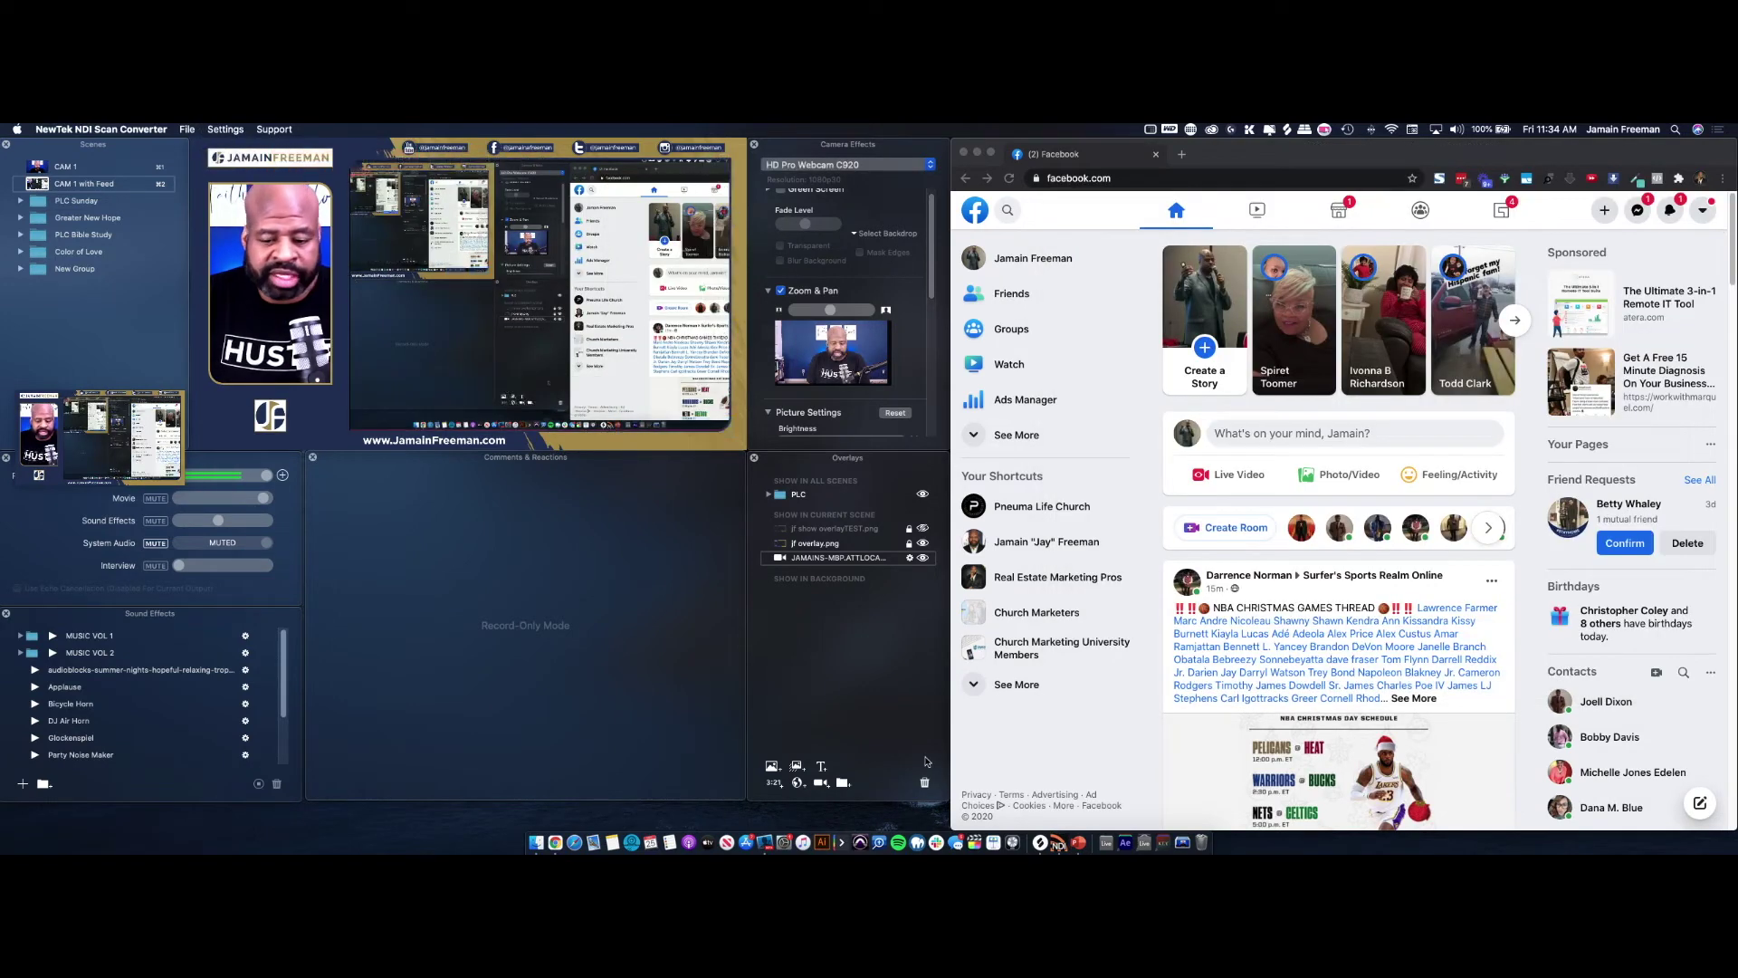
Step: Set Google Chrome as the NDI Scan Converter's capture source
left_click(225, 129)
mouse_move(187, 129)
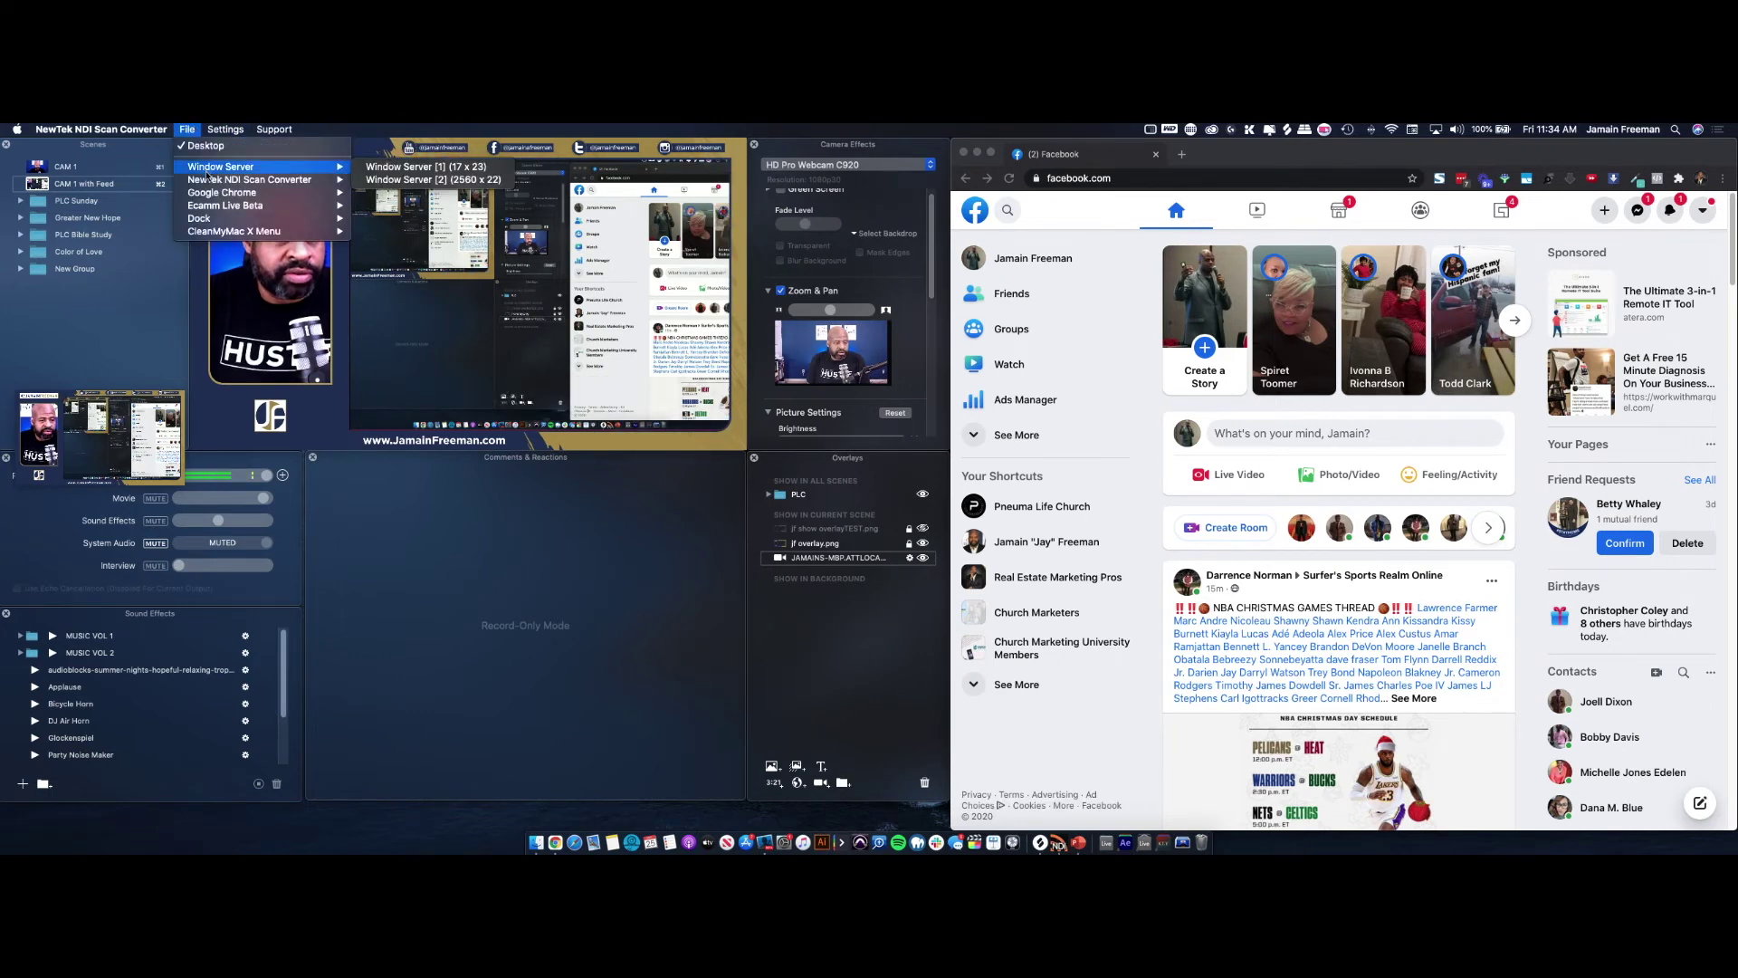
mouse_move(272, 193)
left_click(426, 193)
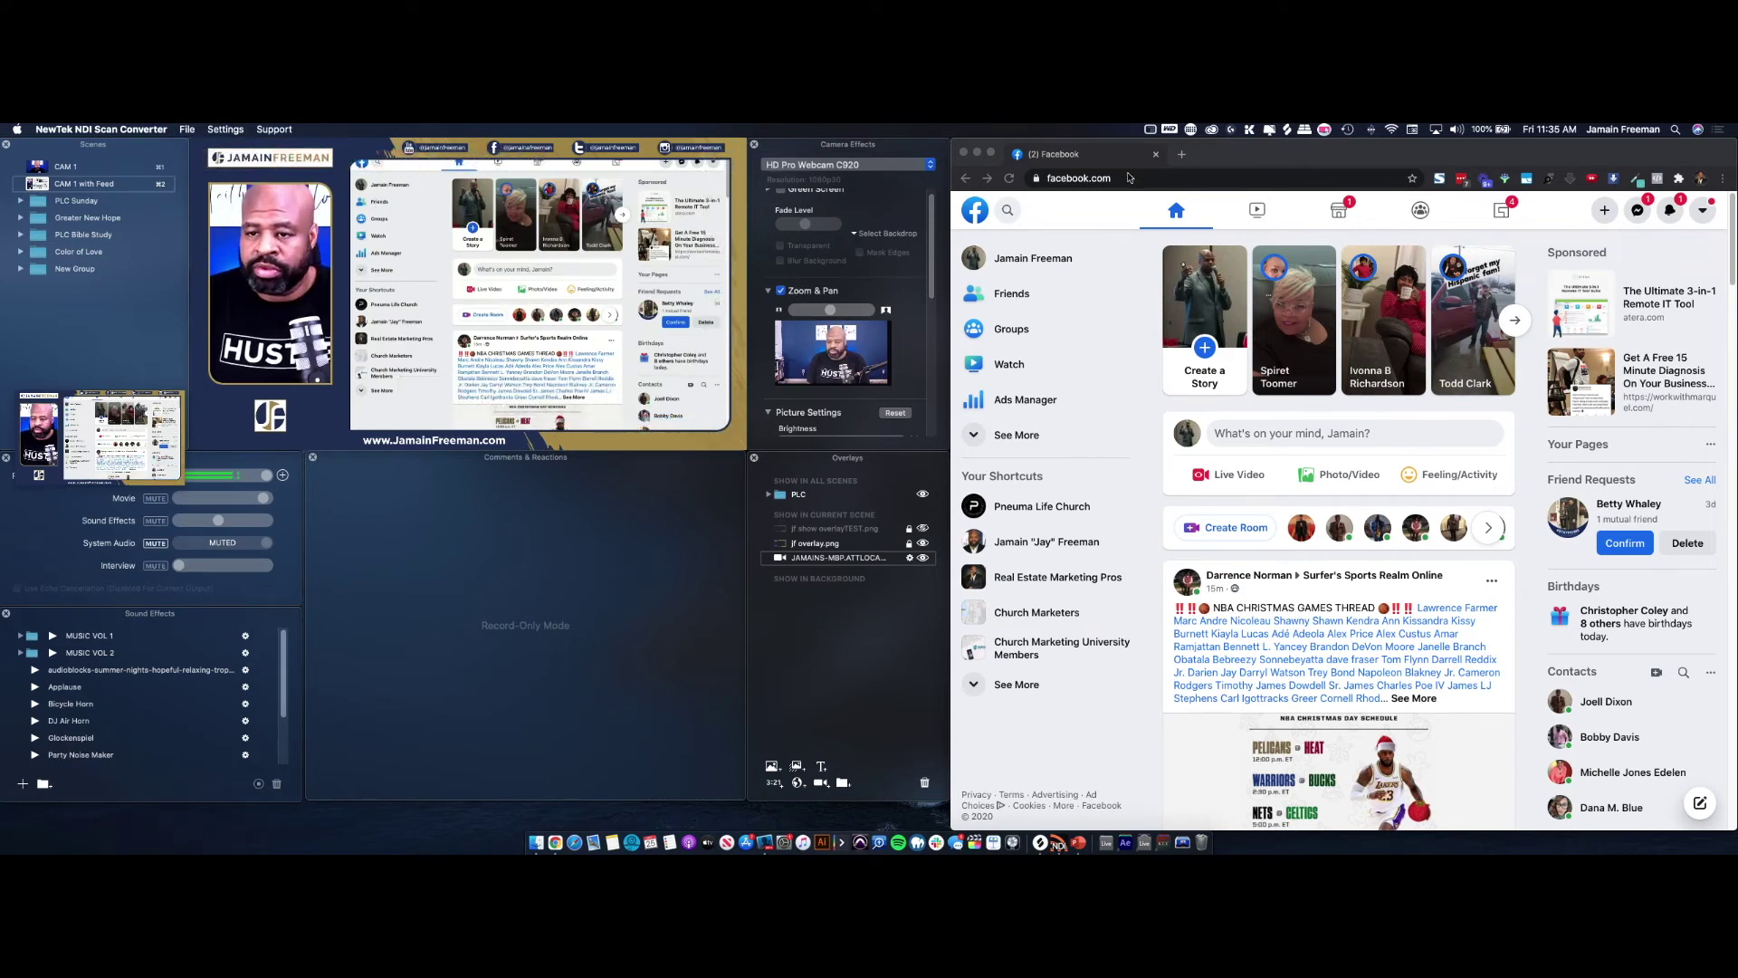
Step: Open a new Chrome tab and load gohighlevel.com from its shortcut tile
left_click(1184, 155)
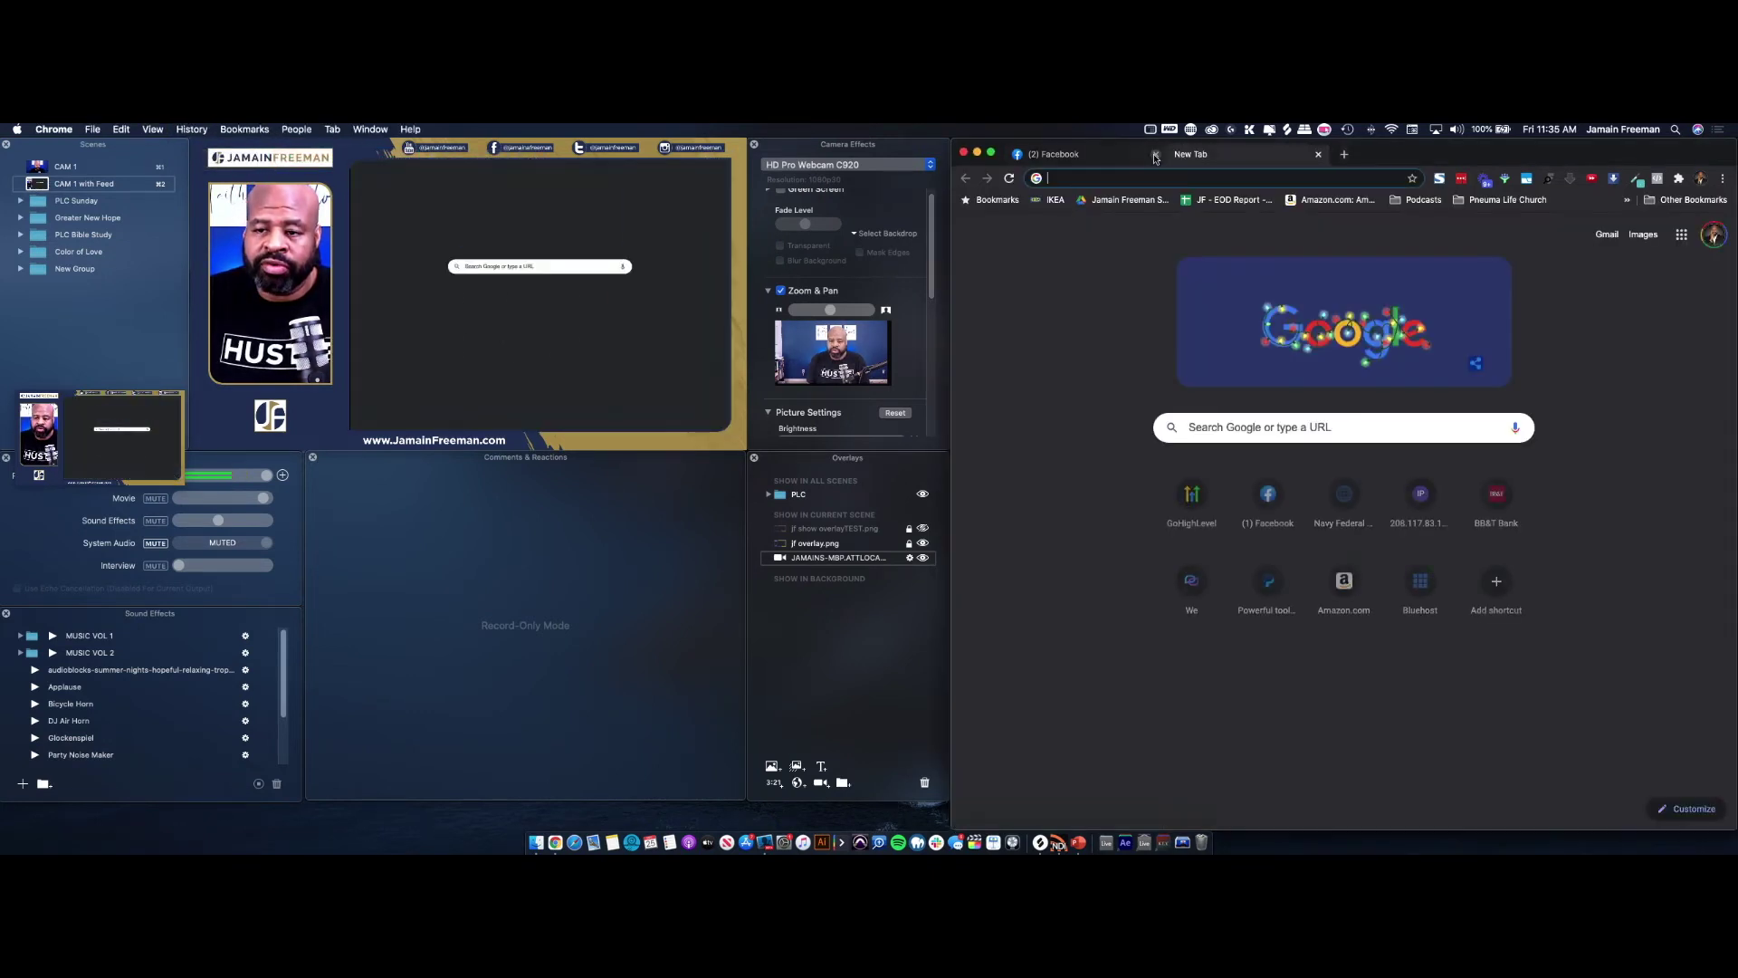
left_click(1192, 493)
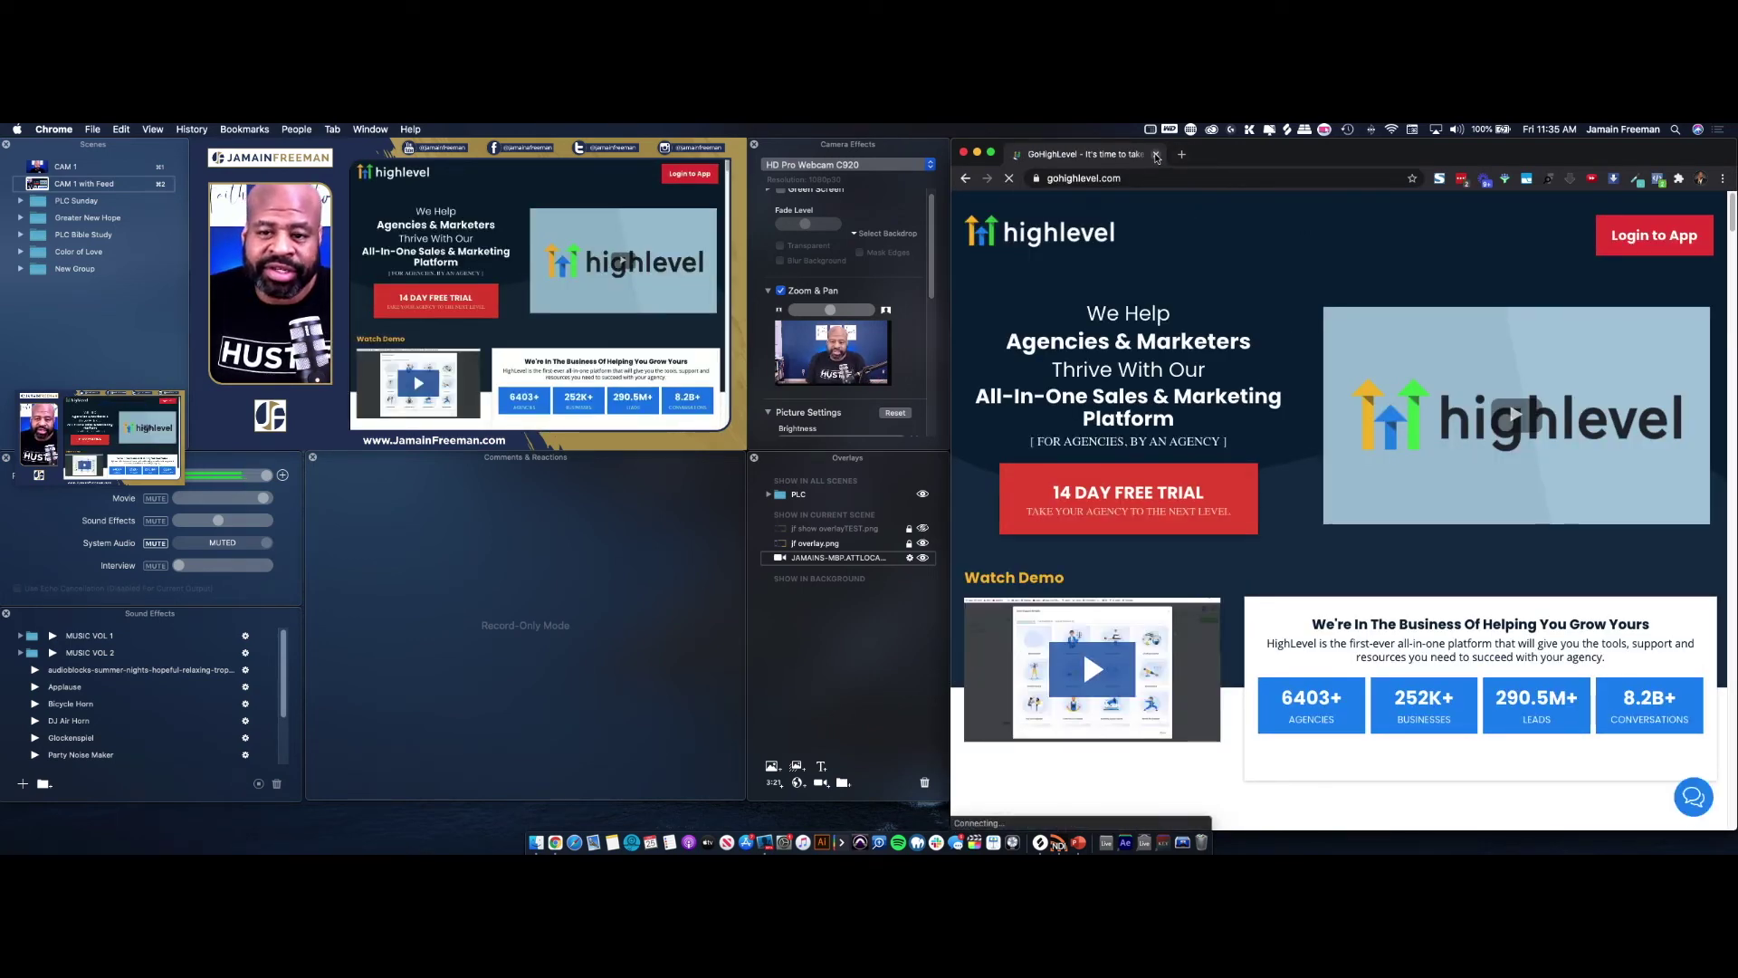
mouse_move(436, 141)
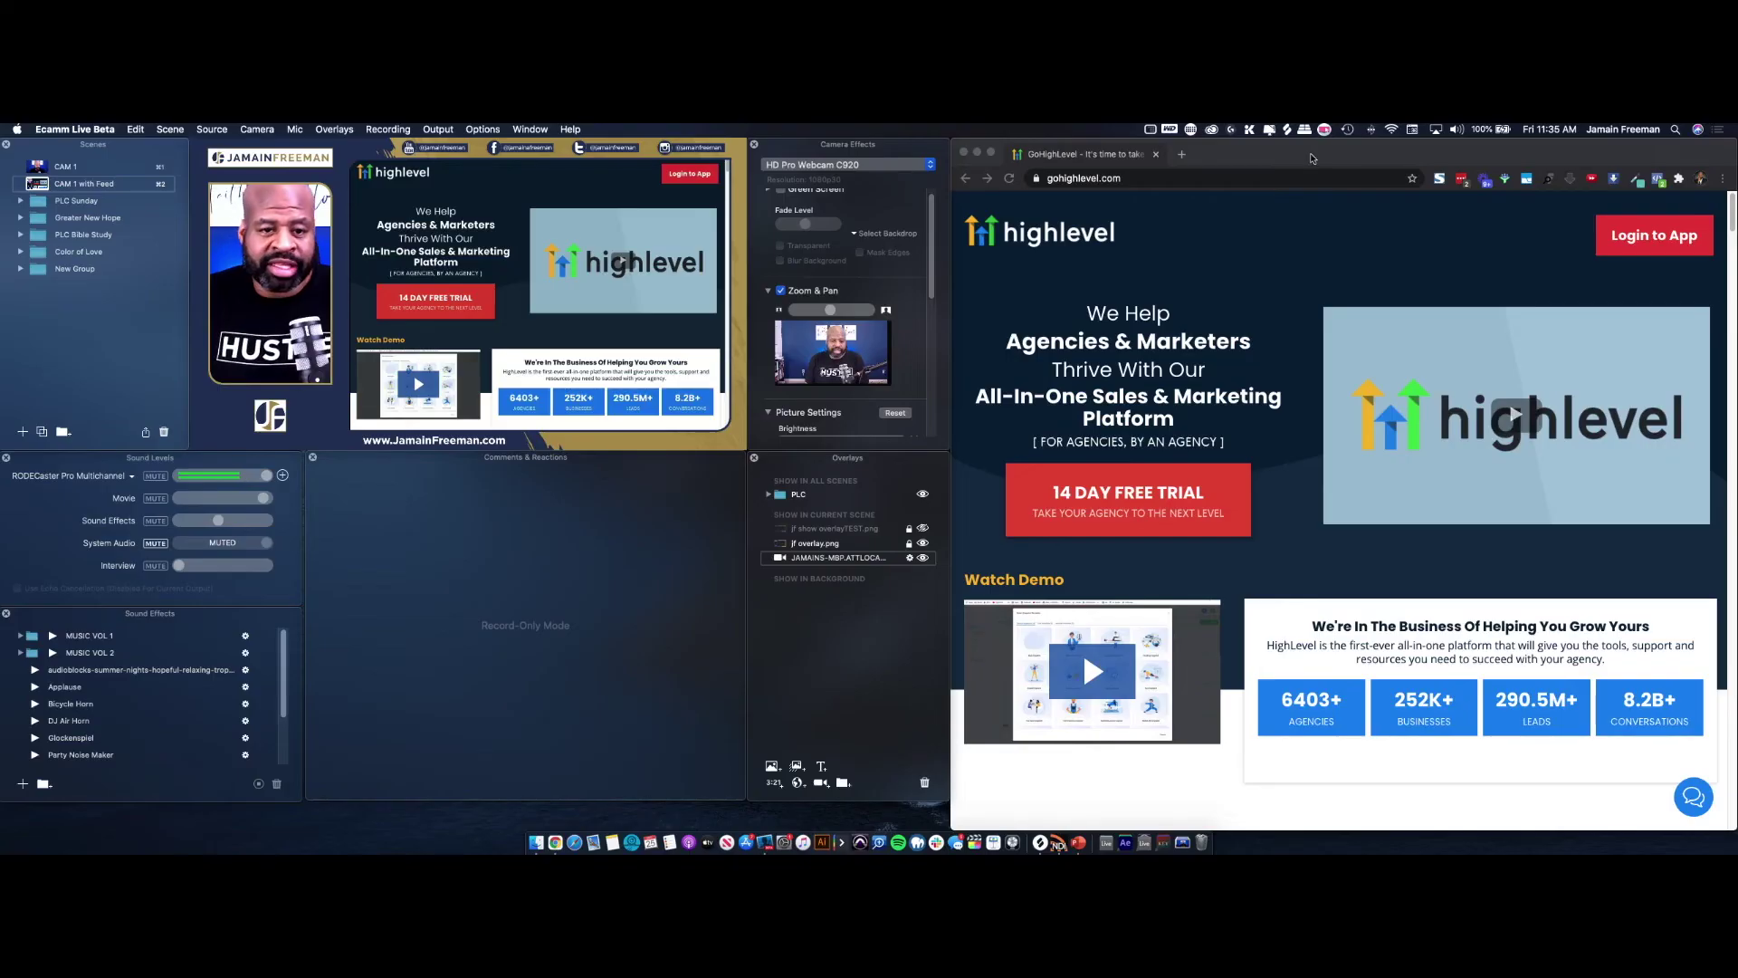
left_click_drag(1347, 165, 948, 153)
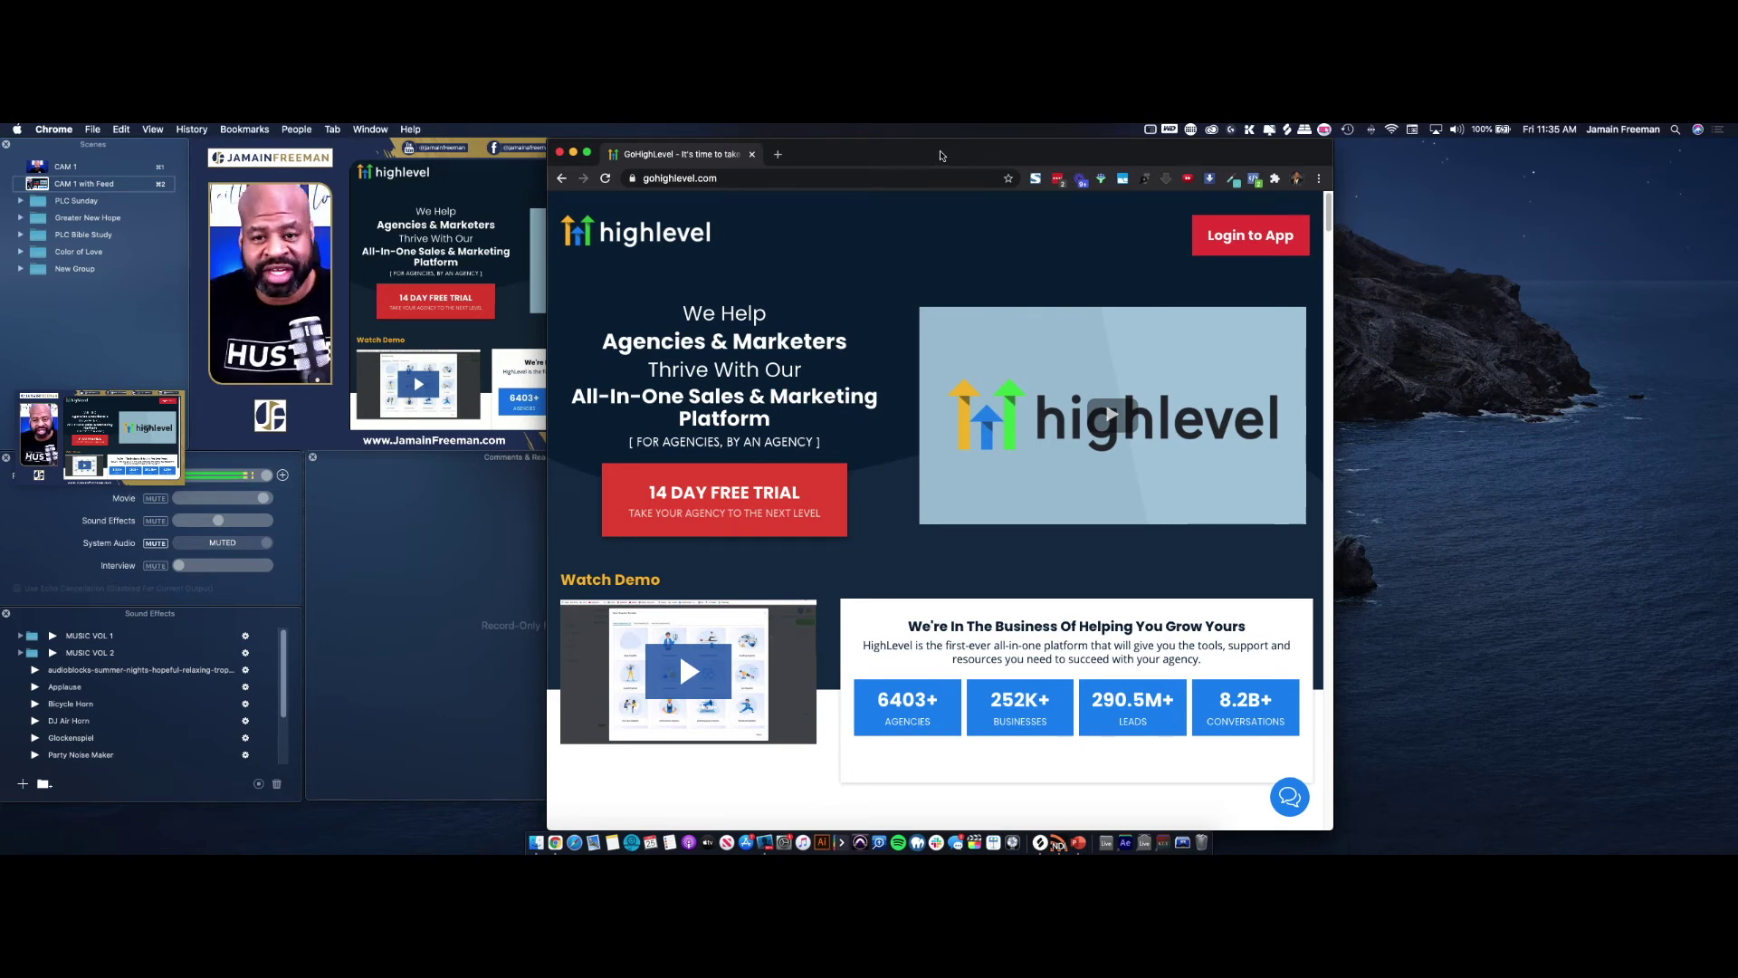
left_click_drag(941, 156, 1252, 136)
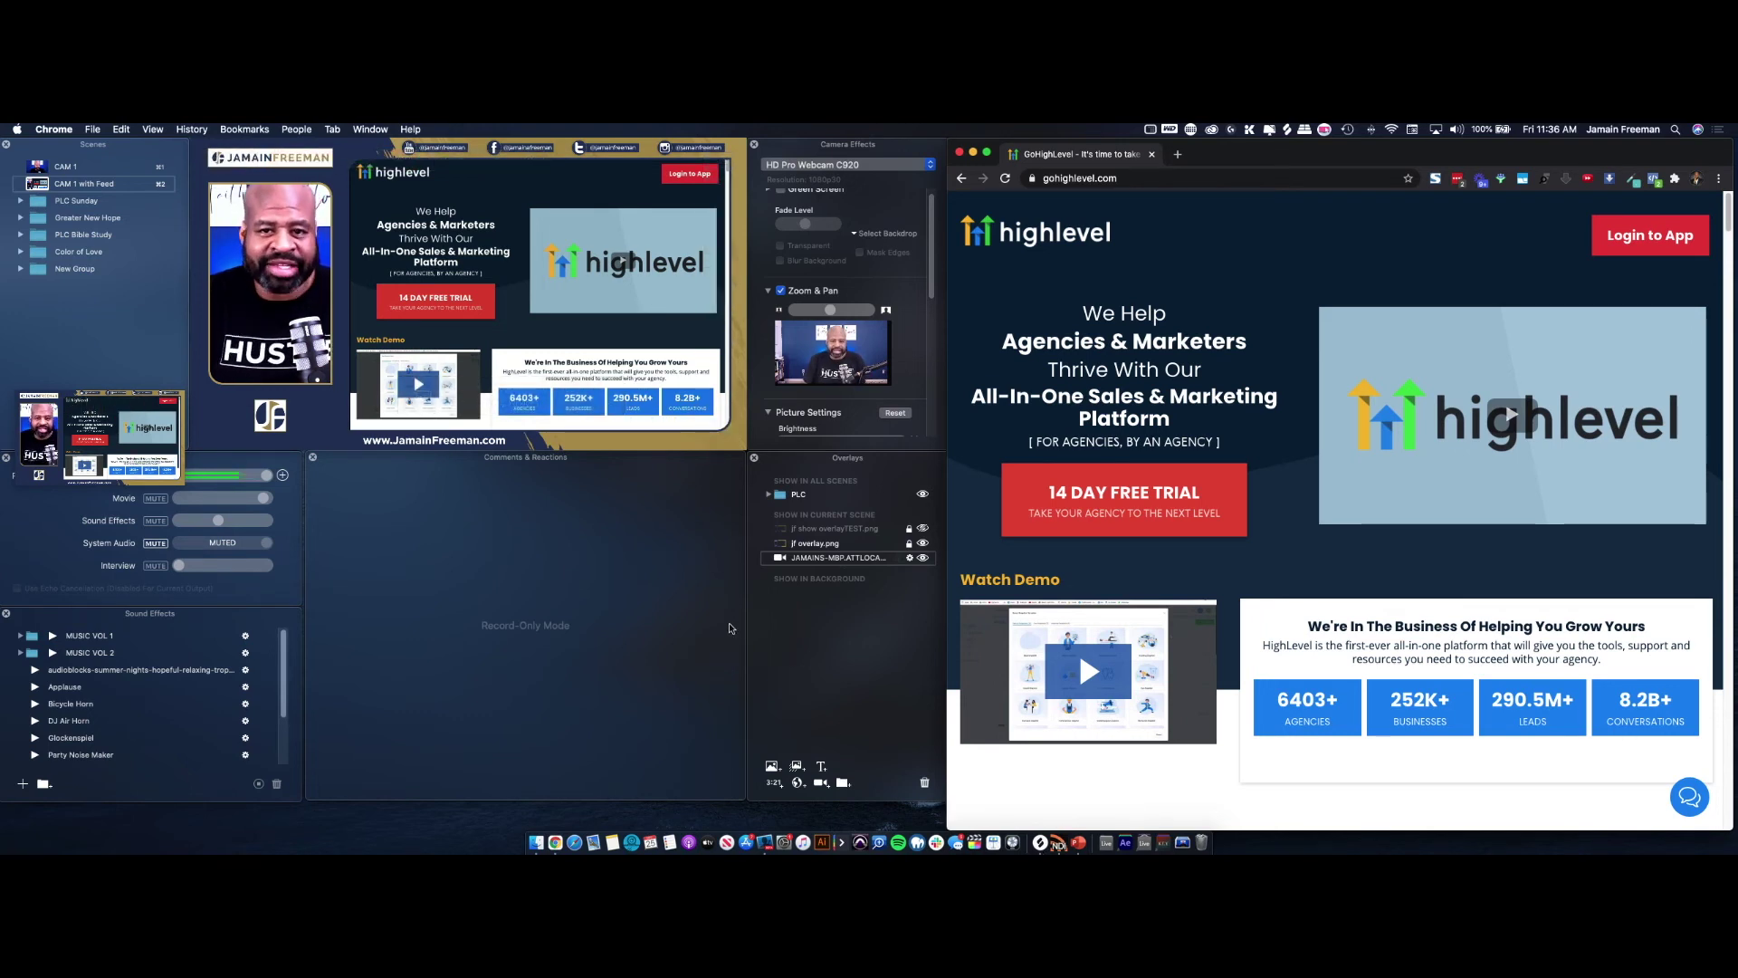
mouse_move(402, 283)
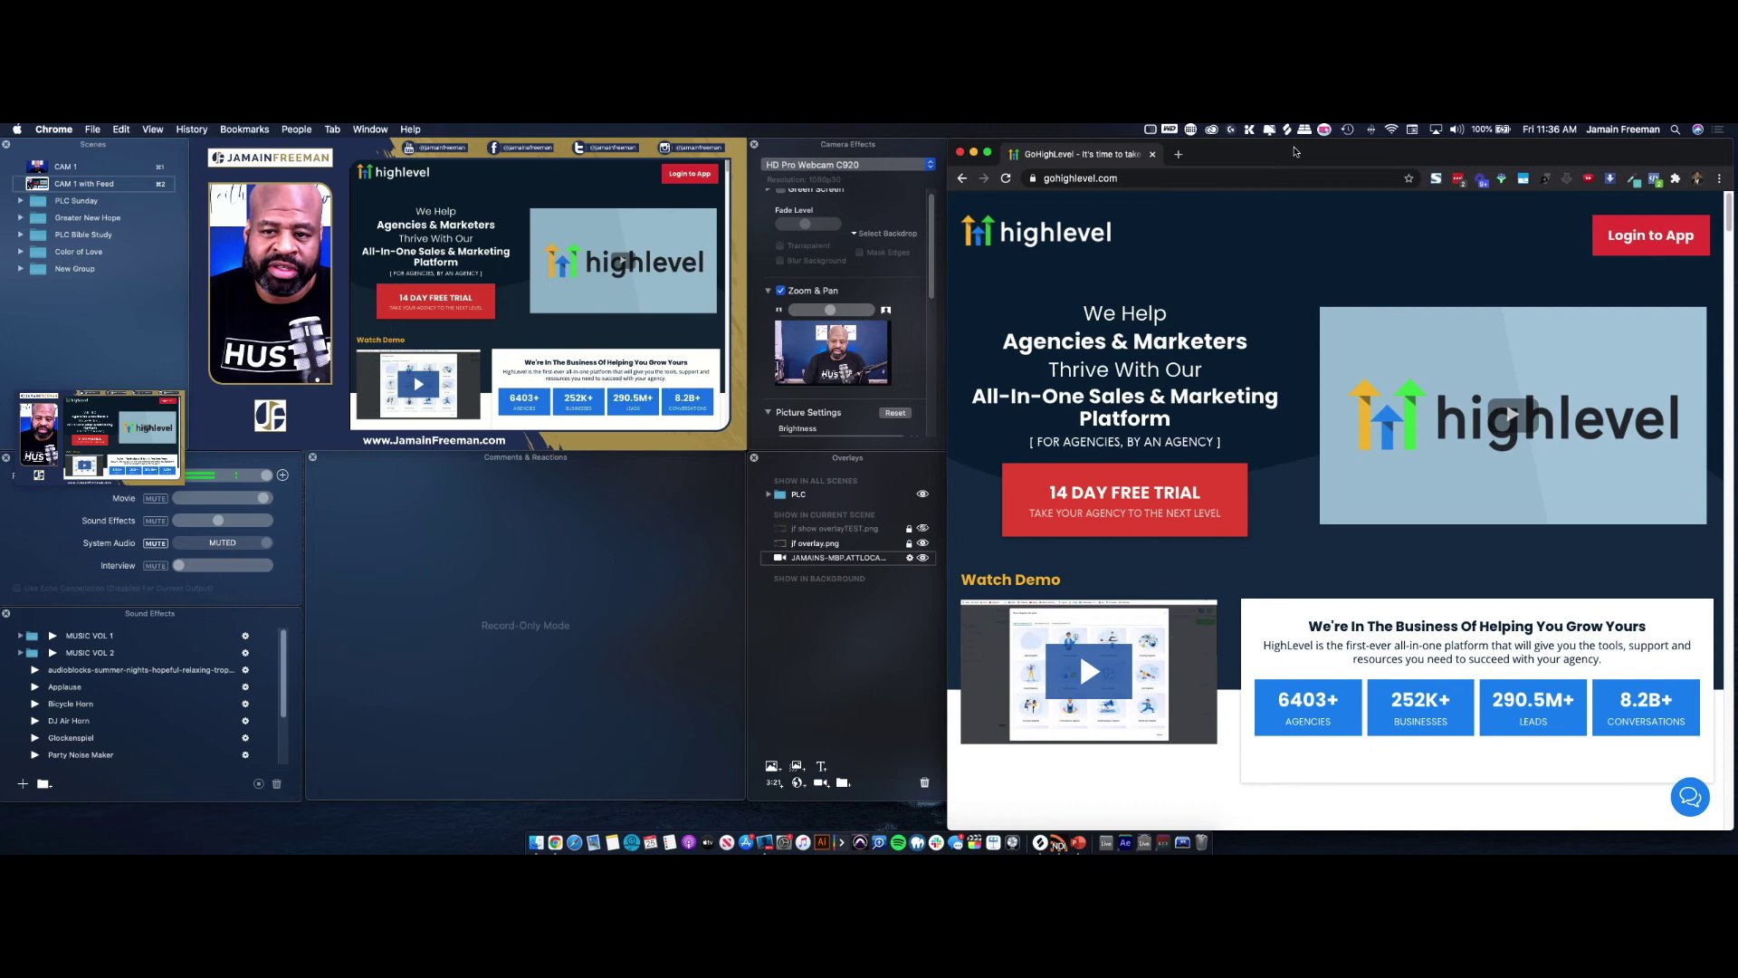
left_click_drag(1296, 151, 1299, 149)
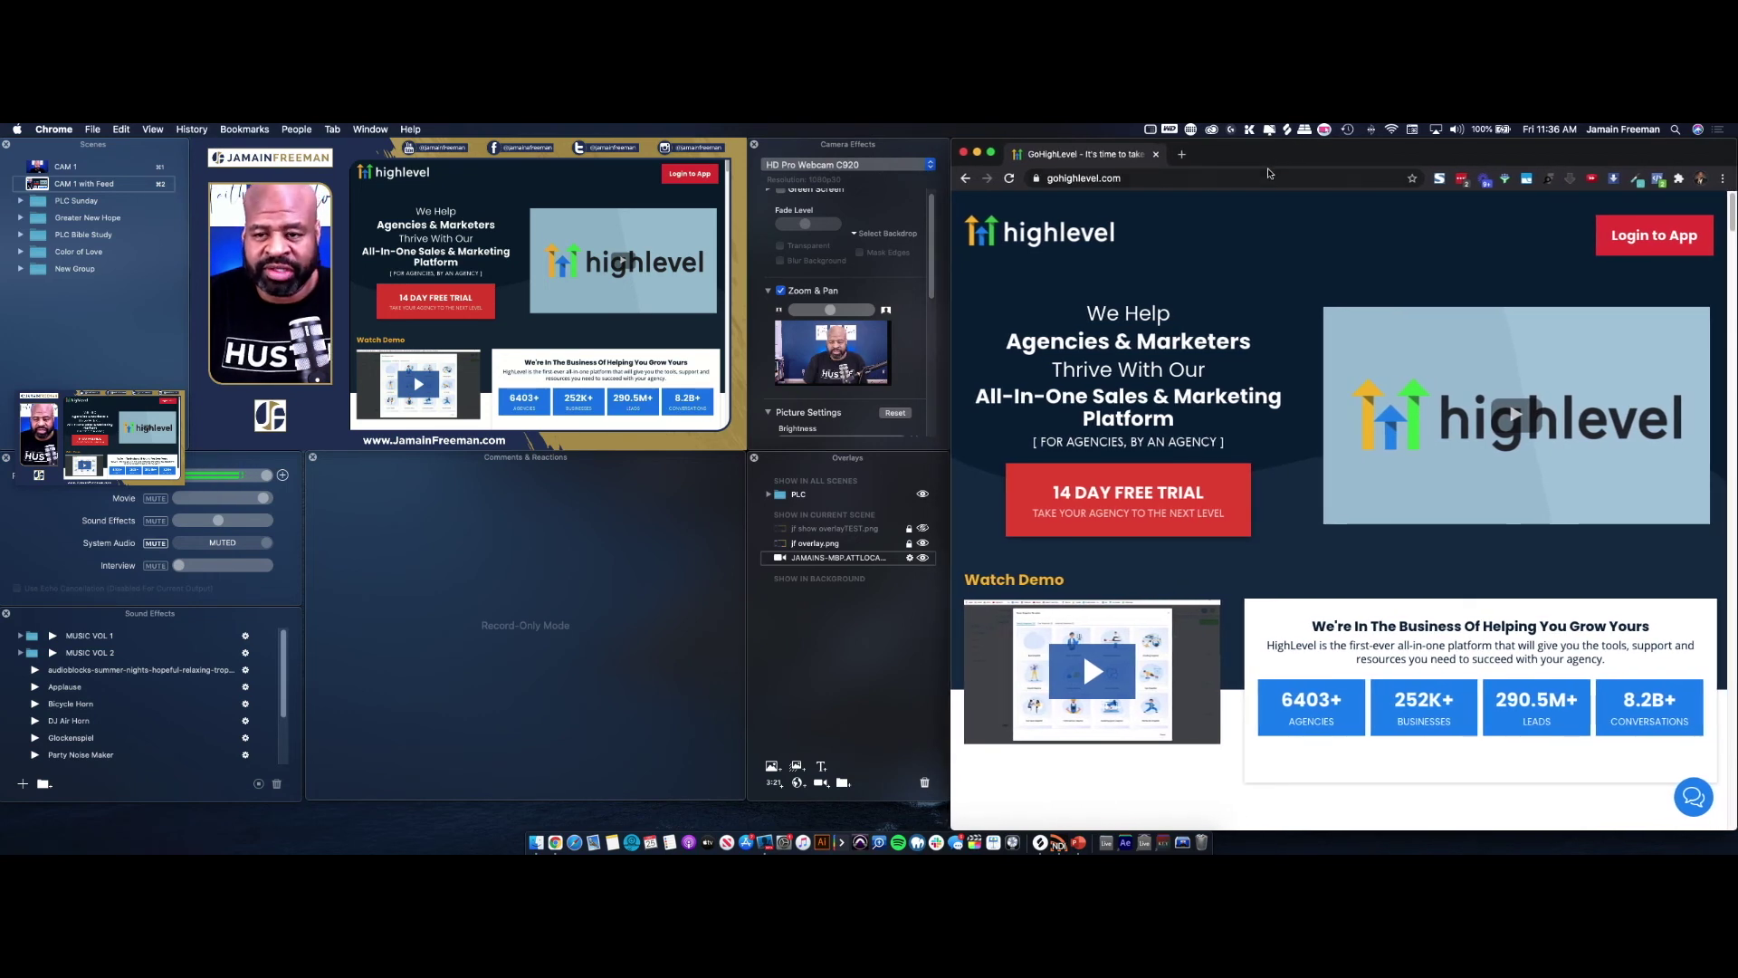